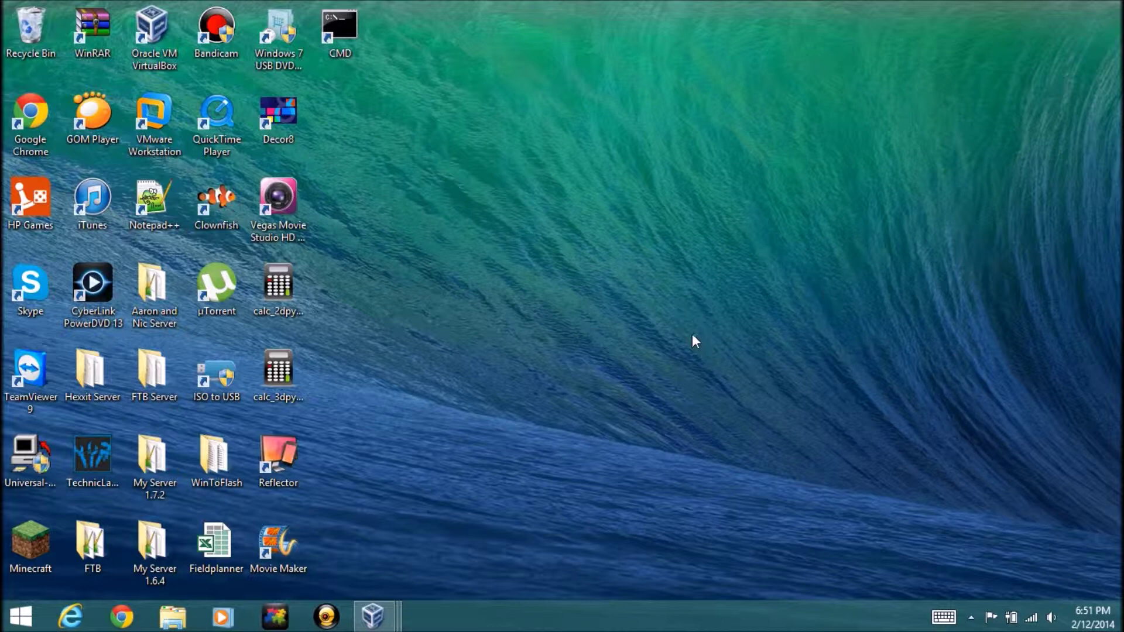
Switch to the Windows XP Home Edition VM window from its taskbar preview thumbnail
mouse_move(372, 616)
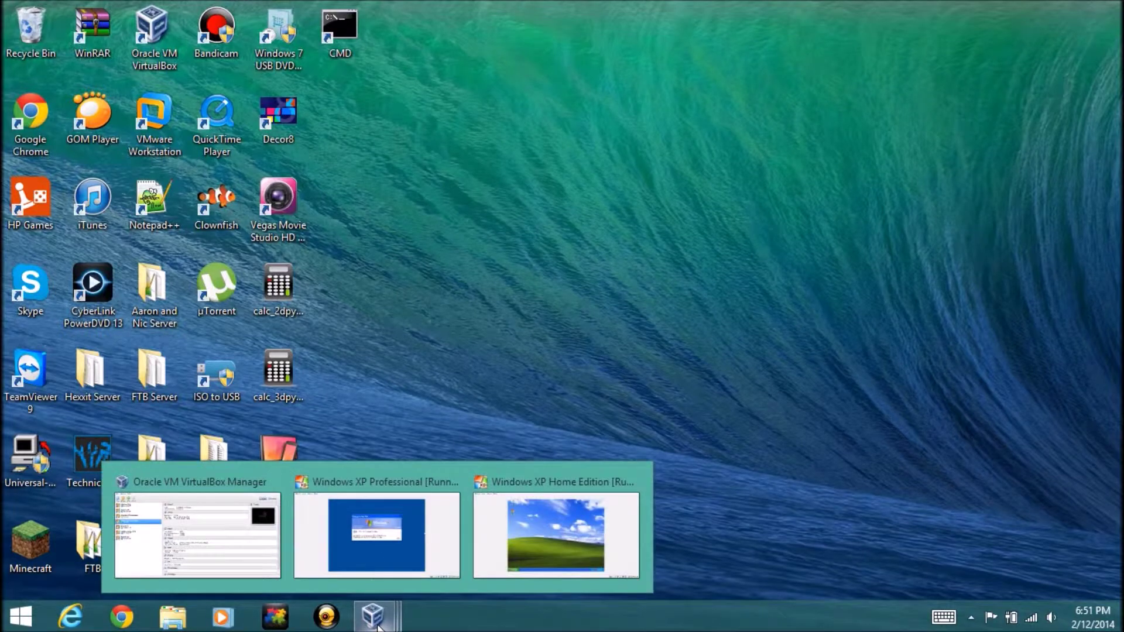
mouse_move(394, 510)
mouse_move(567, 512)
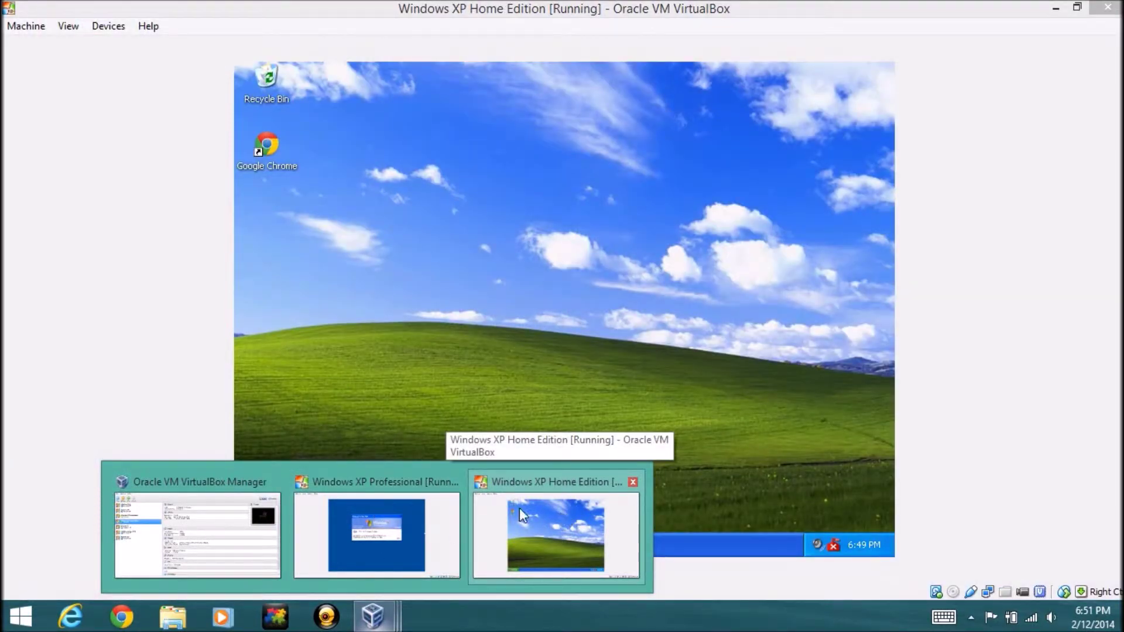
mouse_move(408, 538)
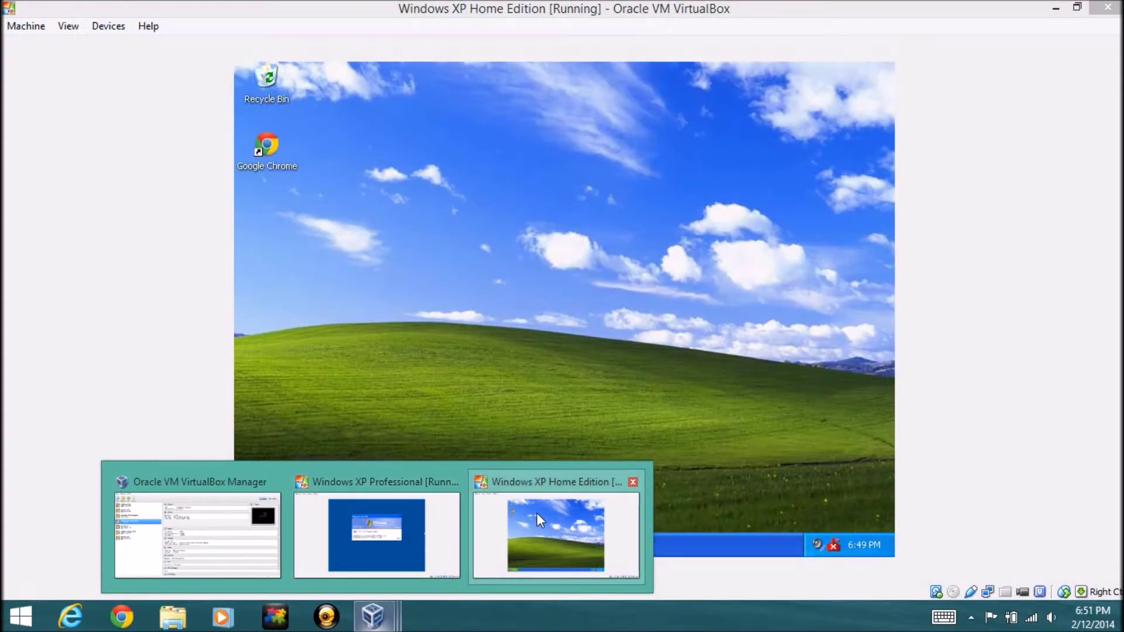
click(536, 513)
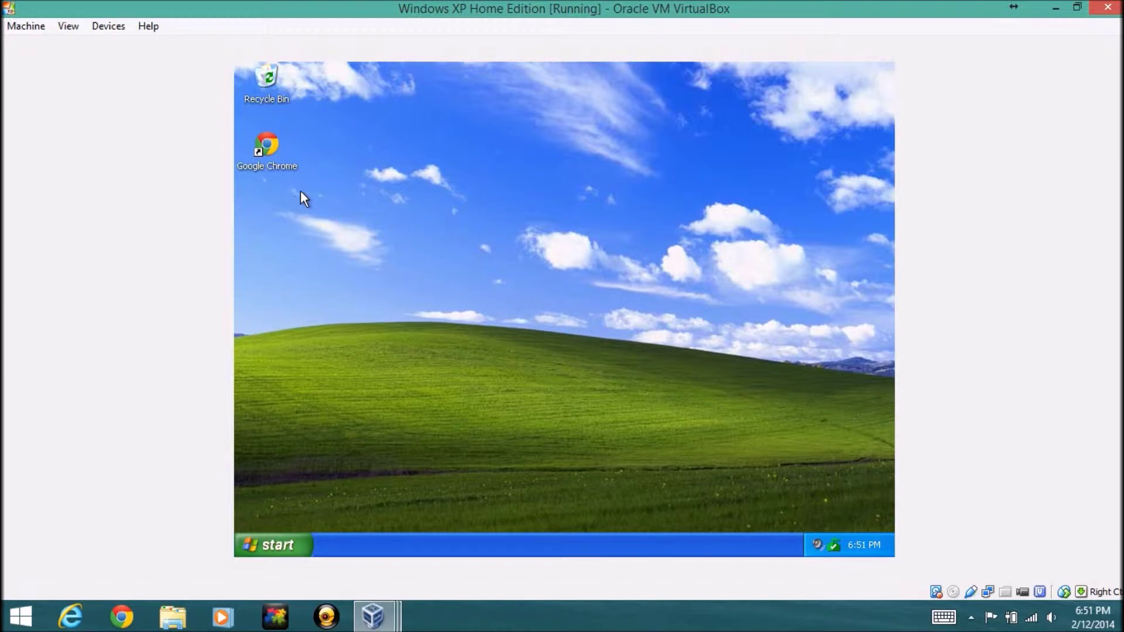
drag(294, 175, 268, 68)
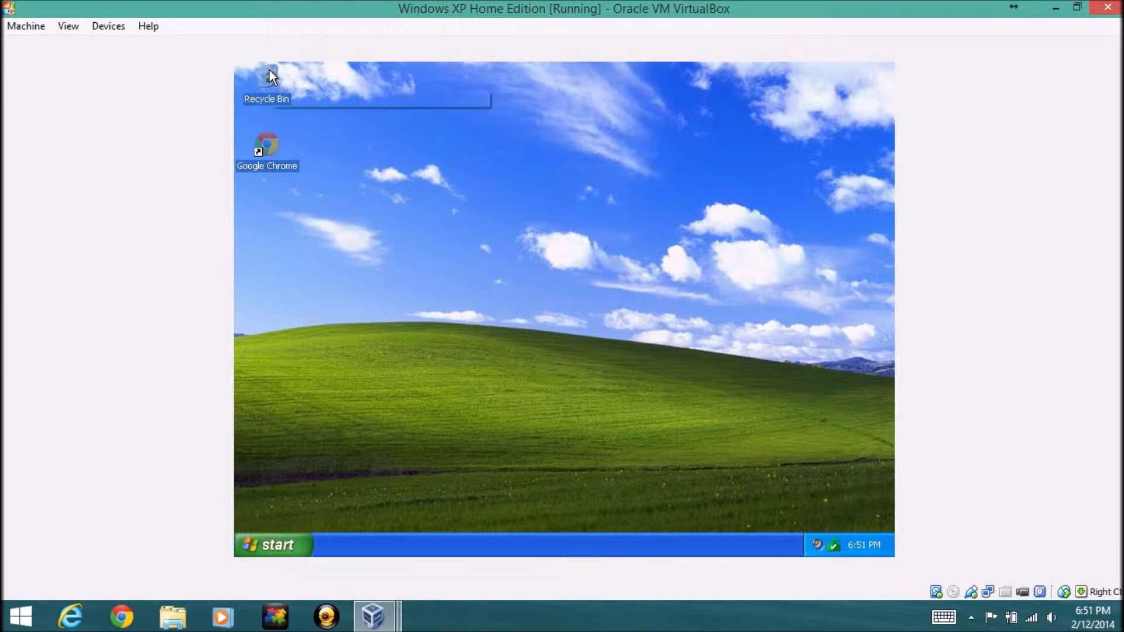
click(339, 147)
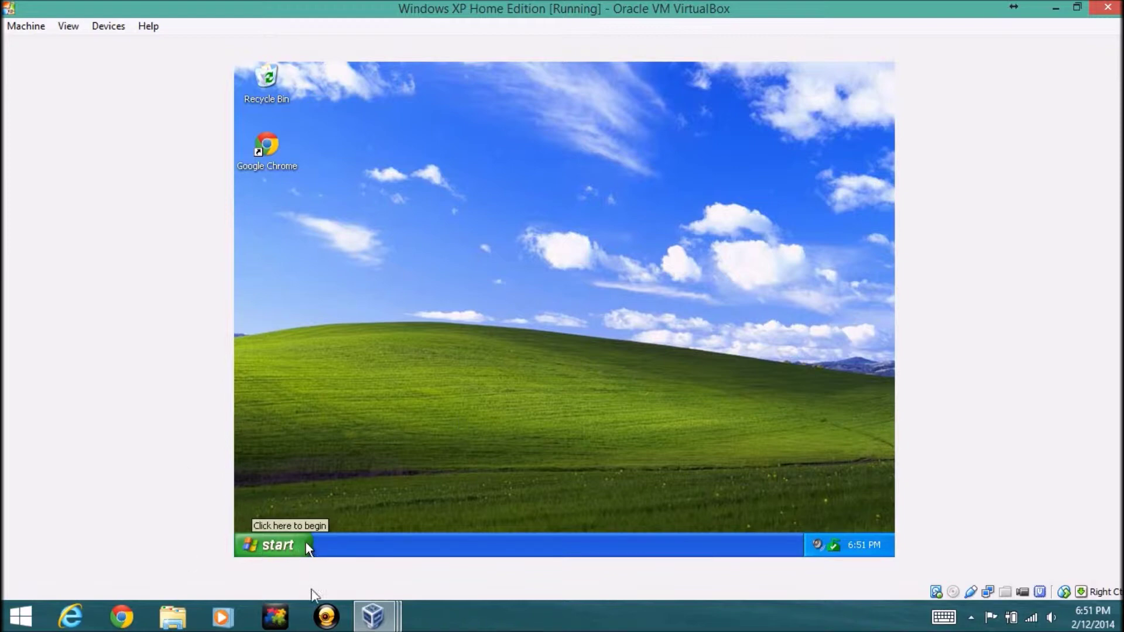
click(445, 606)
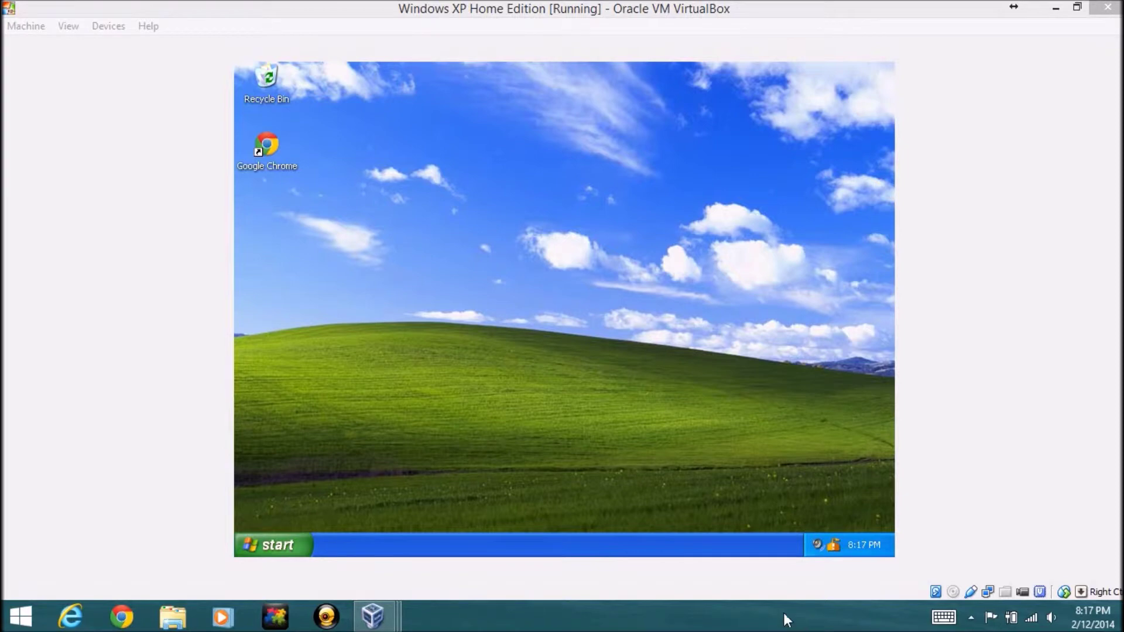
click(845, 7)
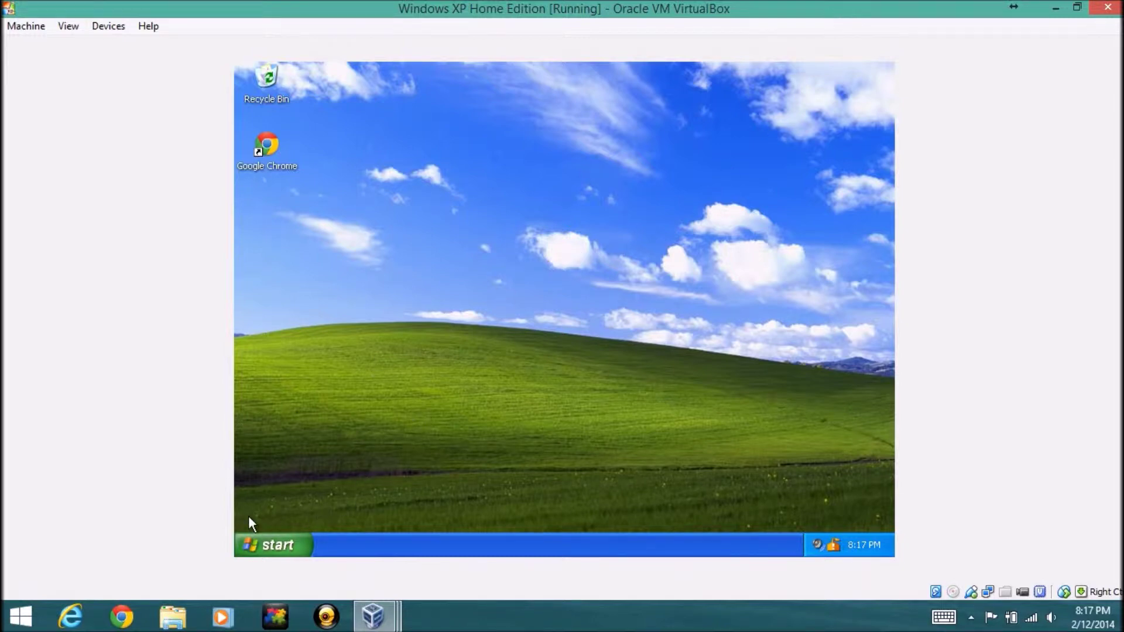
click(266, 542)
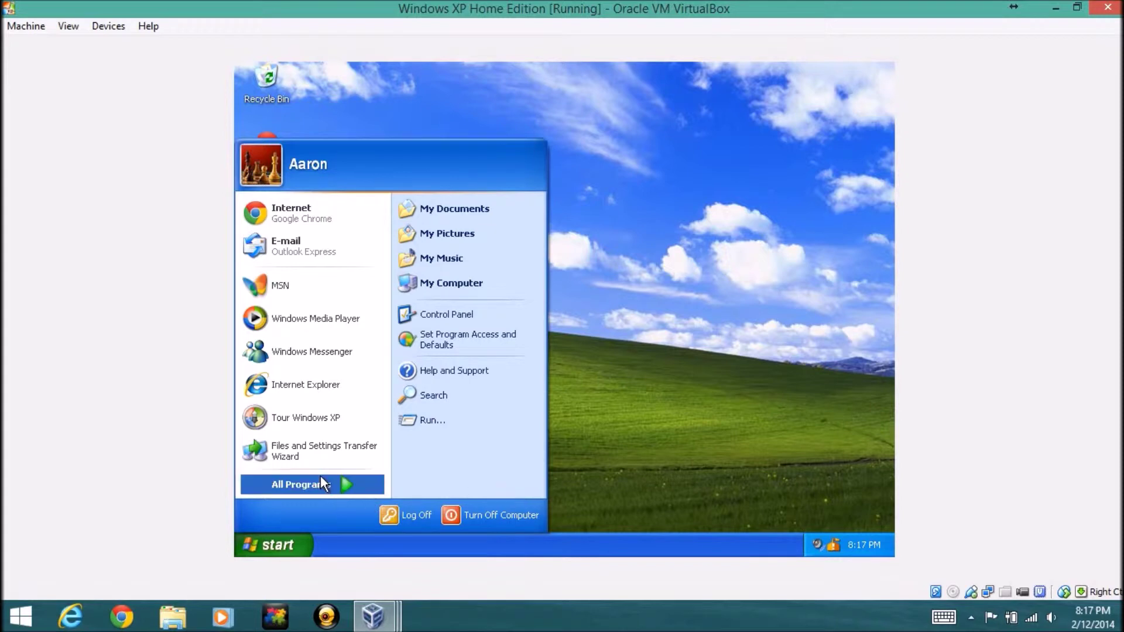
mouse_move(321, 475)
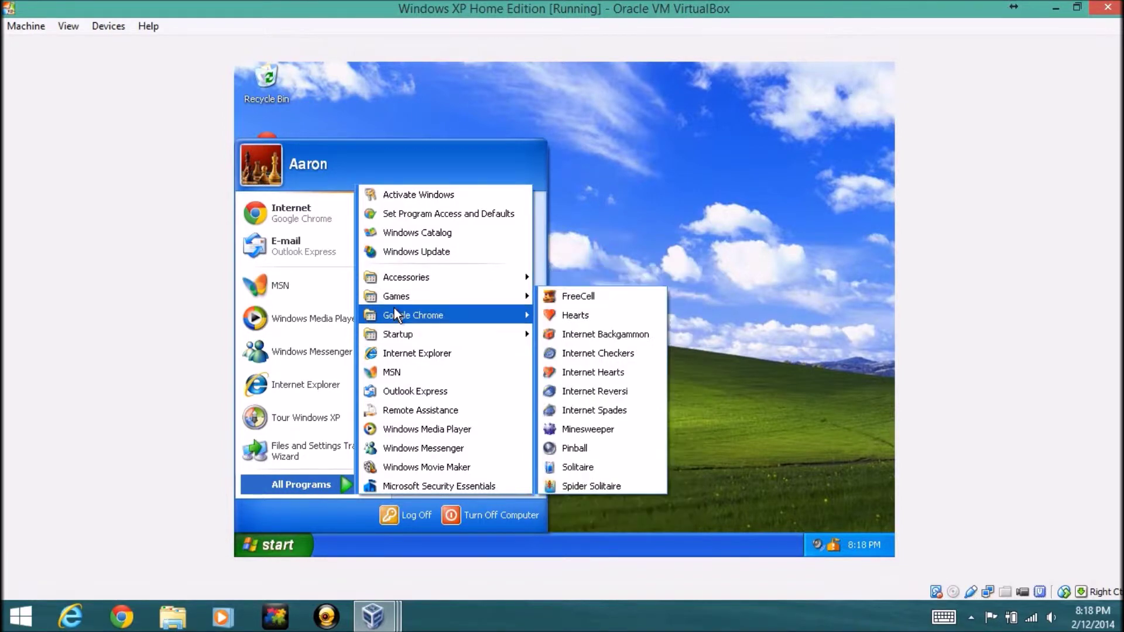
click(328, 520)
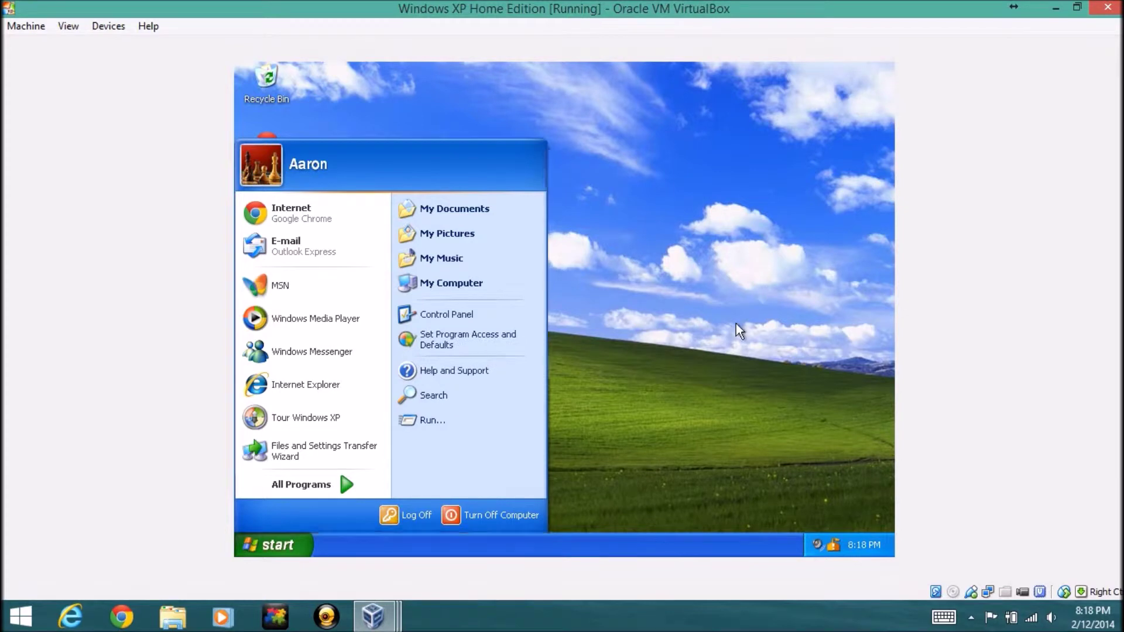
click(736, 324)
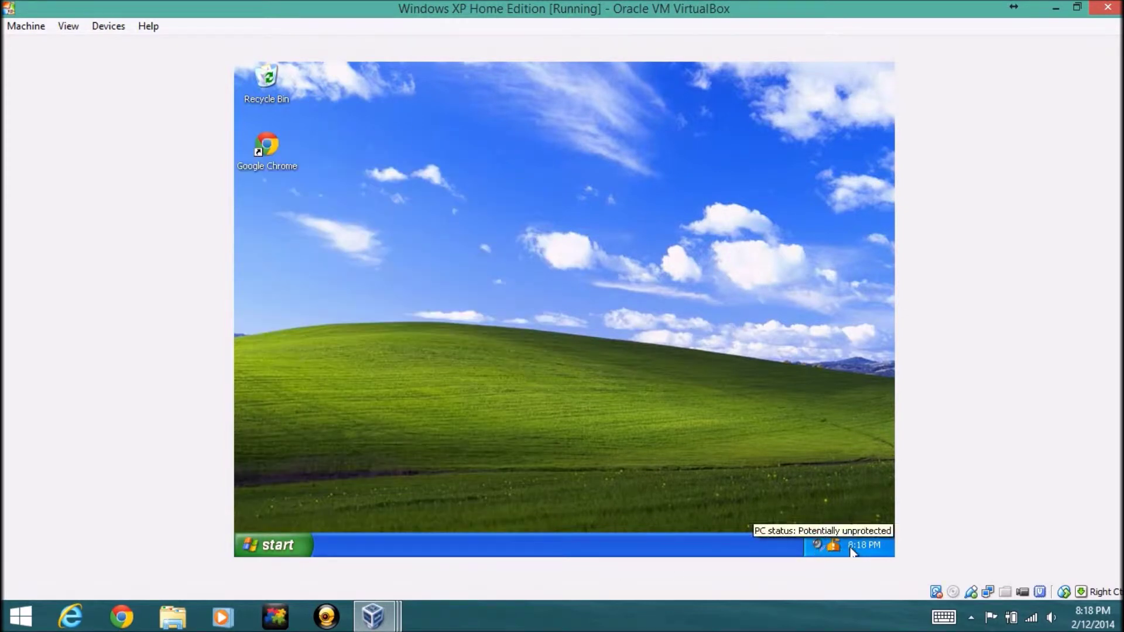
right_click(517, 328)
Set and apply Autumn as the desktop wallpaper in Display Properties
click(540, 434)
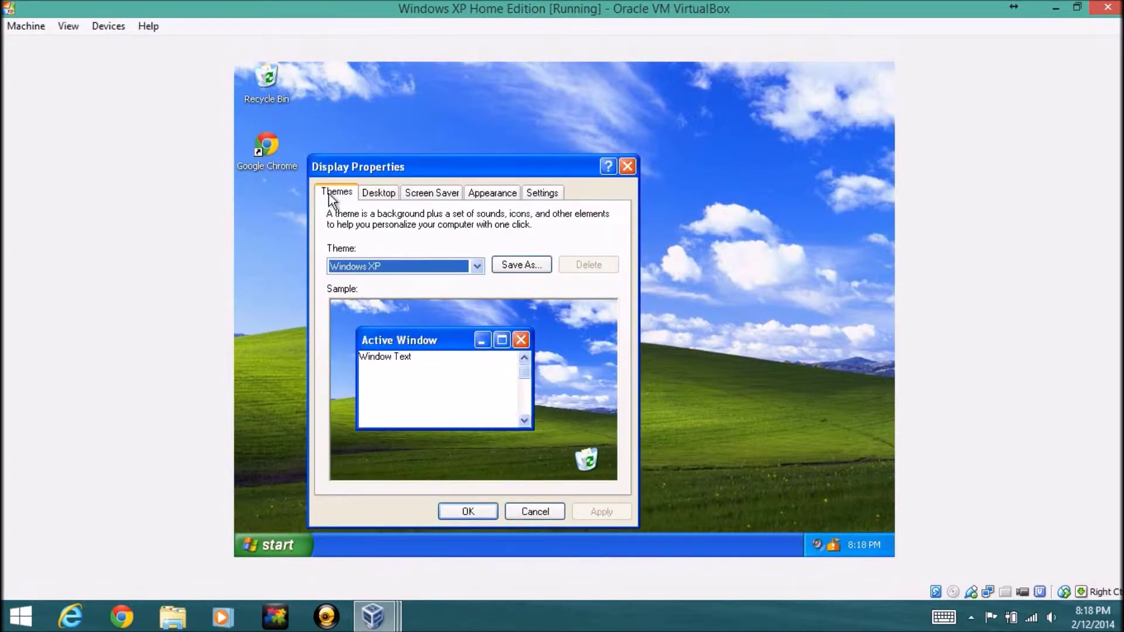
click(389, 194)
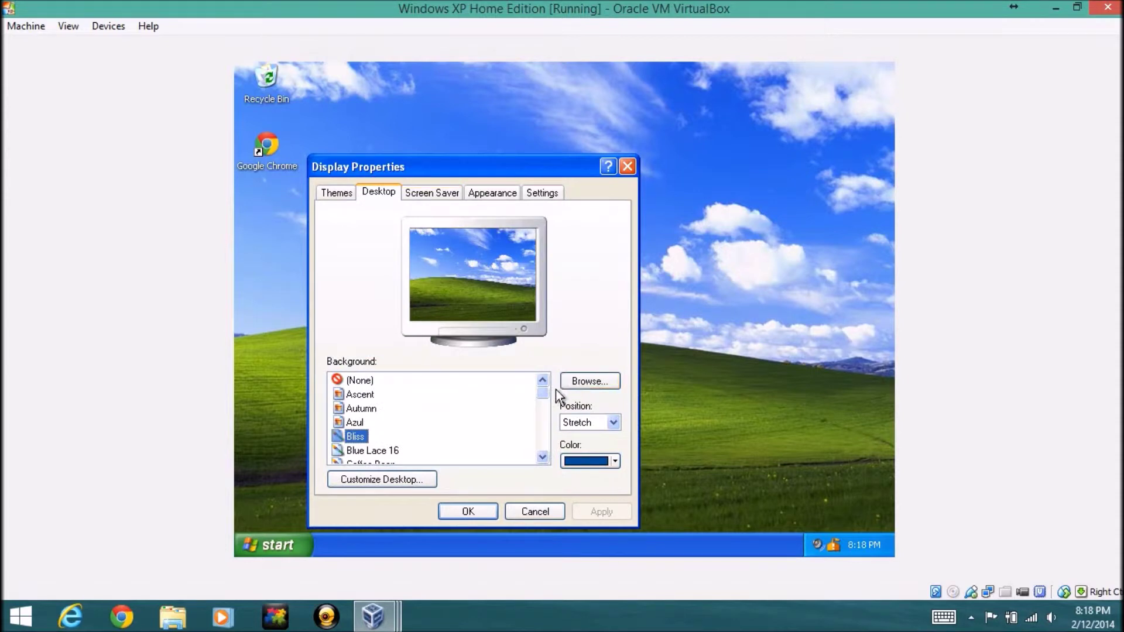
mouse_move(545, 395)
mouse_down()
mouse_move(542, 439)
mouse_move(542, 391)
mouse_up()
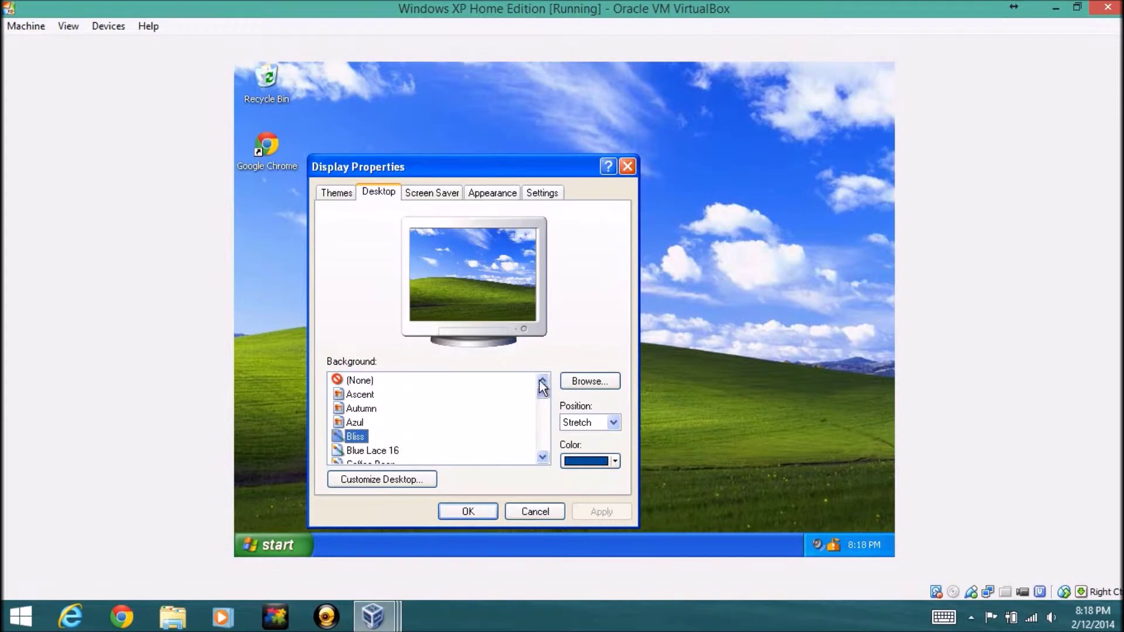
click(370, 409)
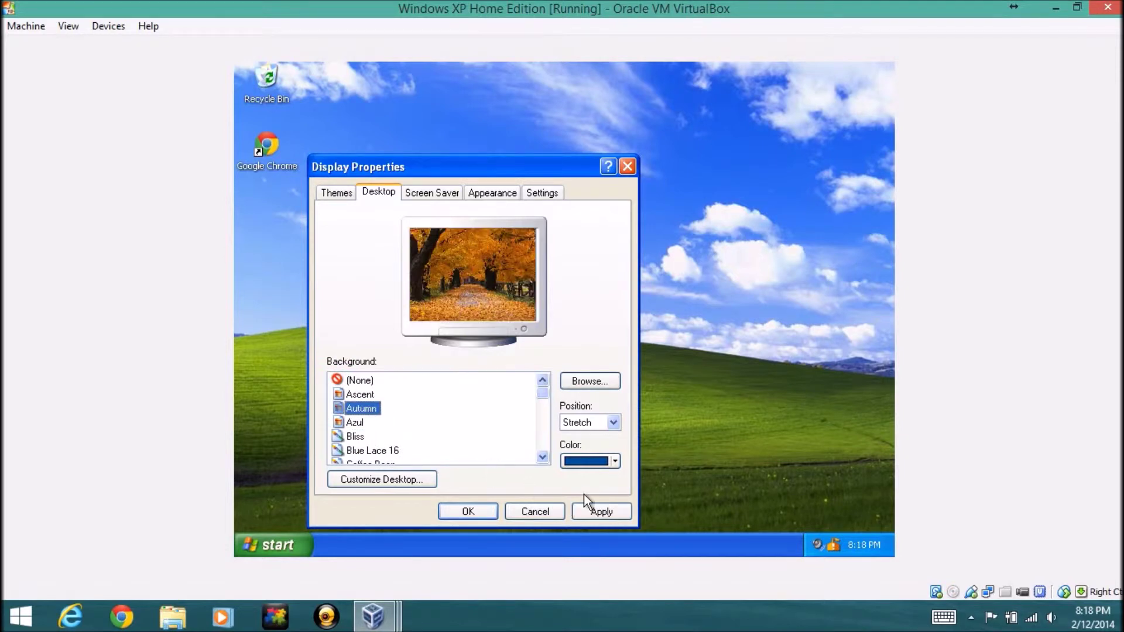
click(597, 513)
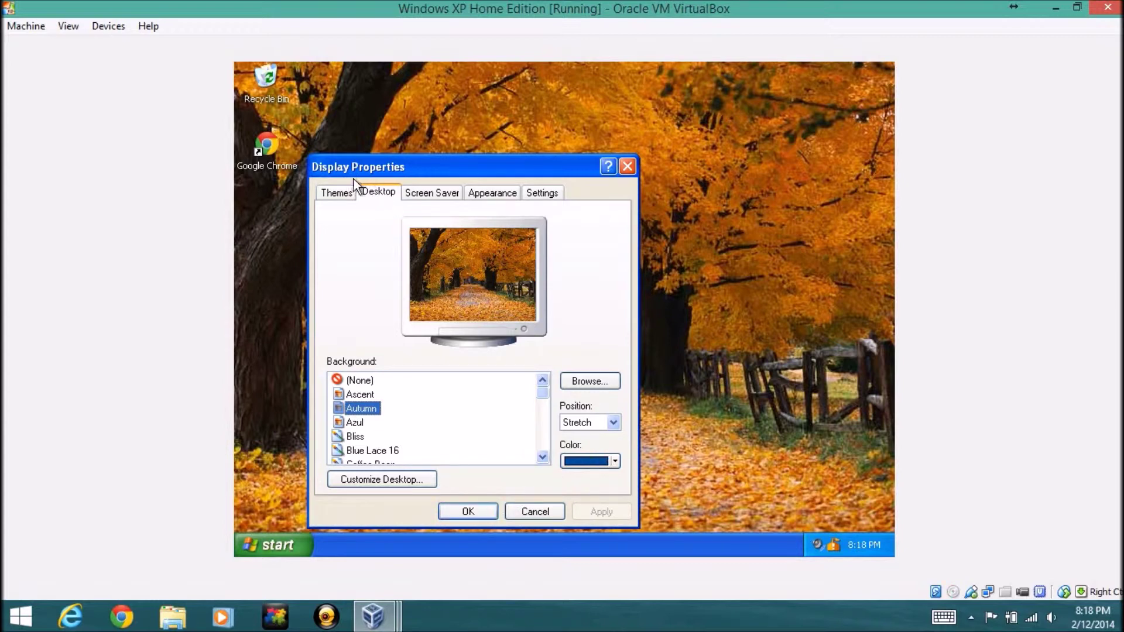
Look over the Themes, Screen Saver and Appearance tabs without changing anything
click(342, 192)
click(404, 267)
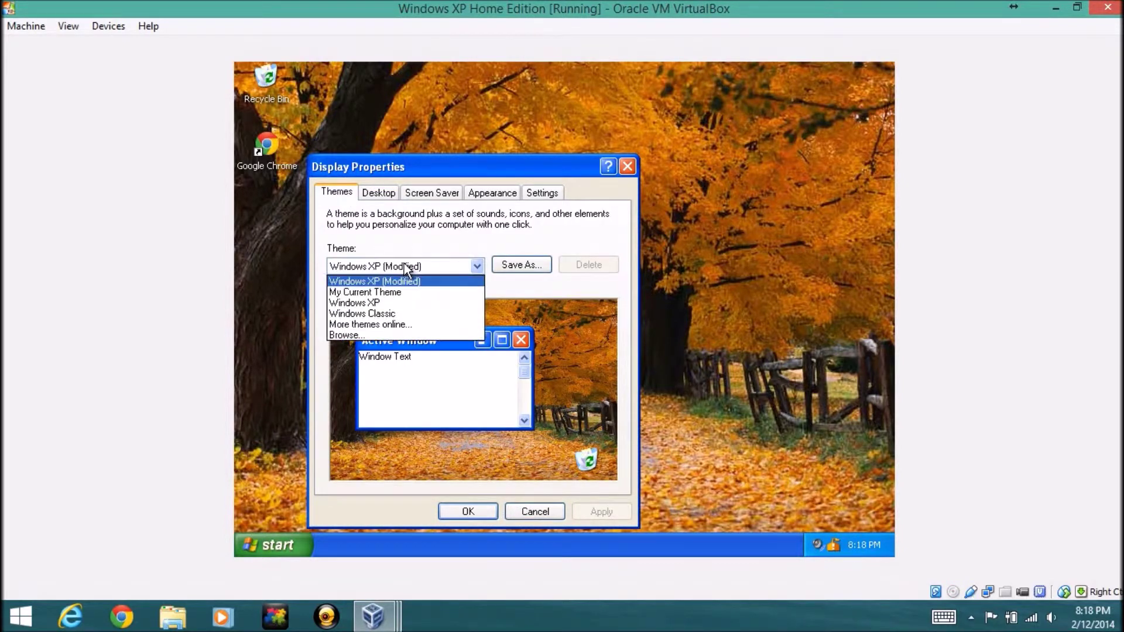
click(404, 264)
click(379, 192)
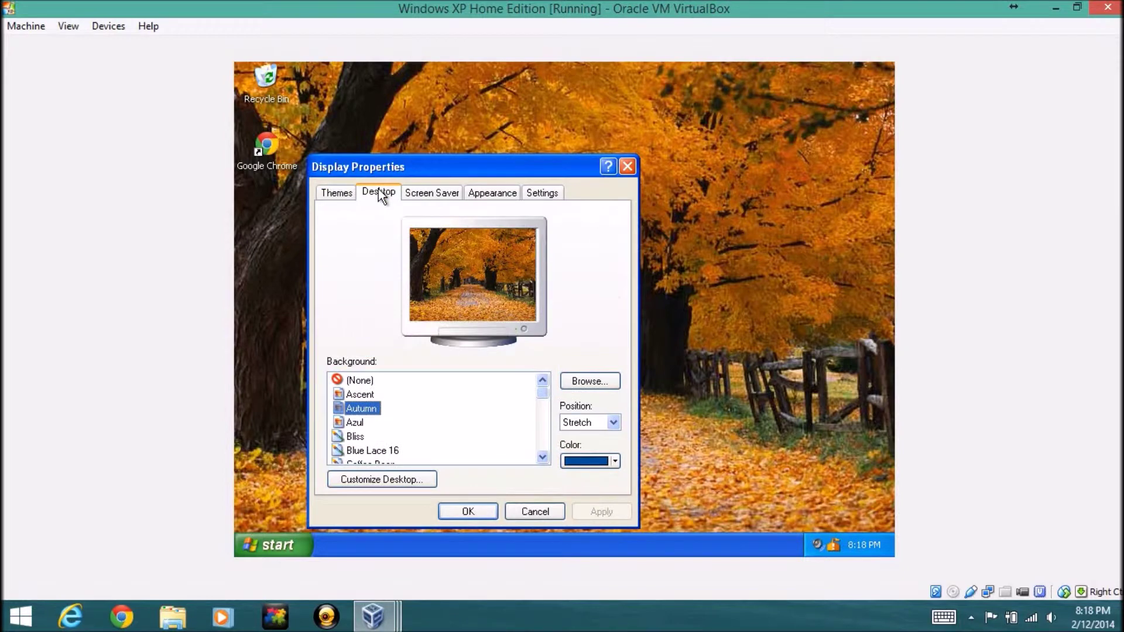
click(446, 194)
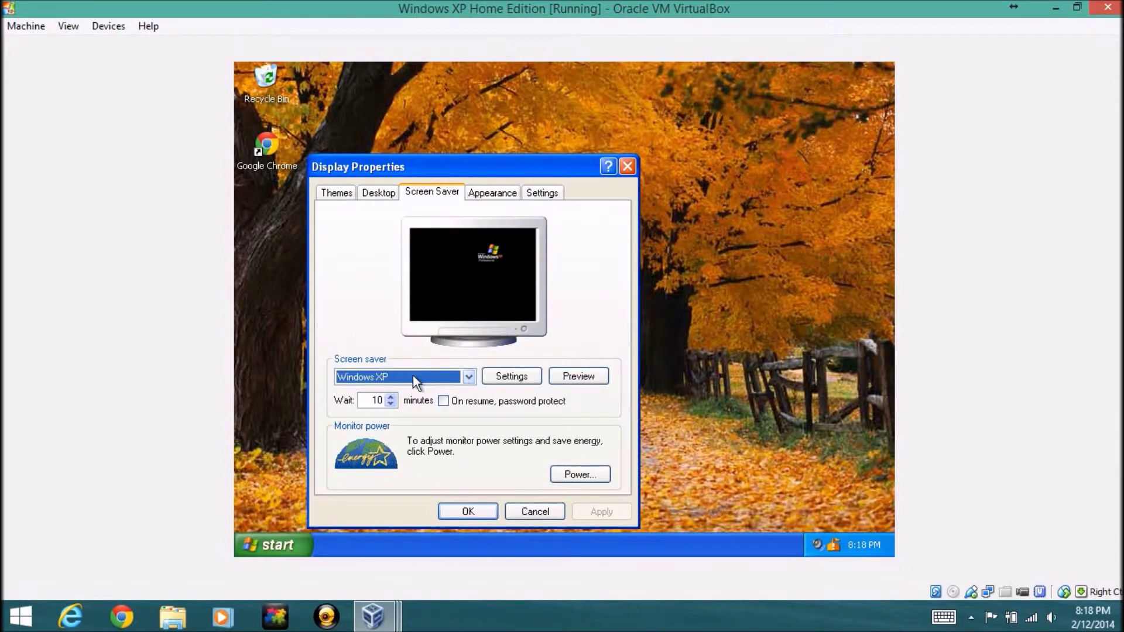
click(490, 194)
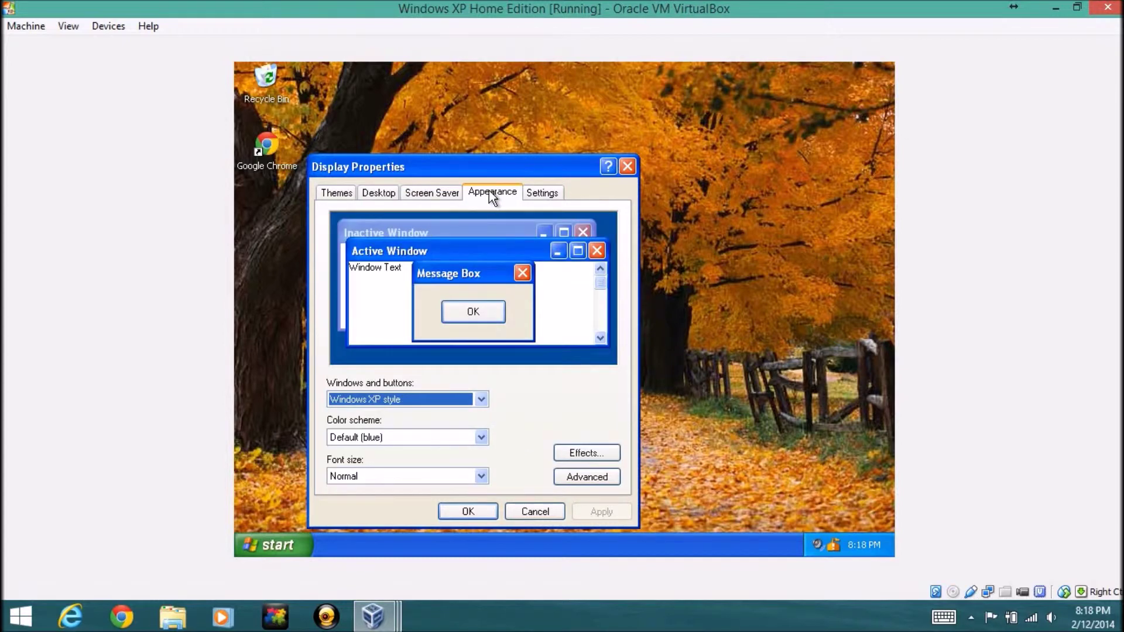
Try Windows Classic window style, then switch back to Windows XP style
click(538, 193)
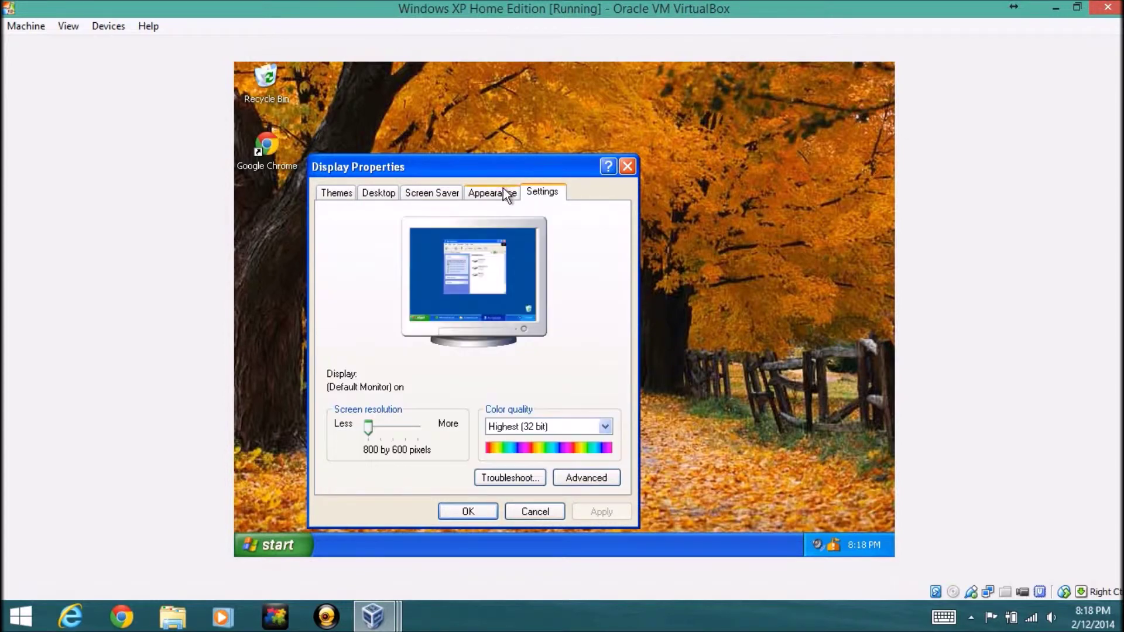
click(500, 193)
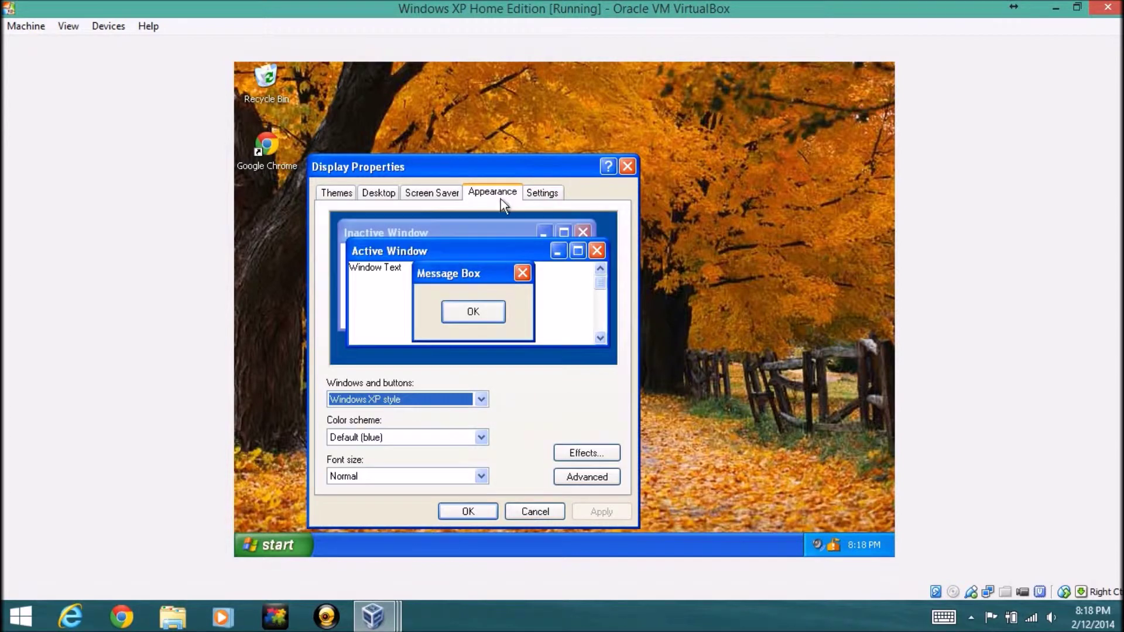
click(481, 399)
click(465, 410)
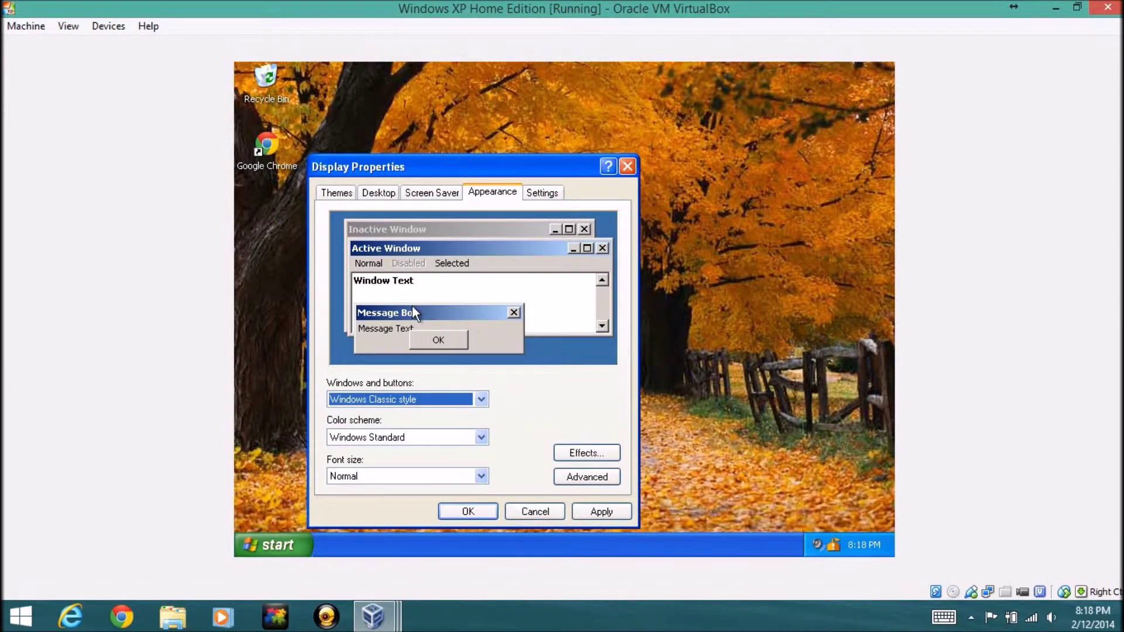
click(481, 399)
click(459, 425)
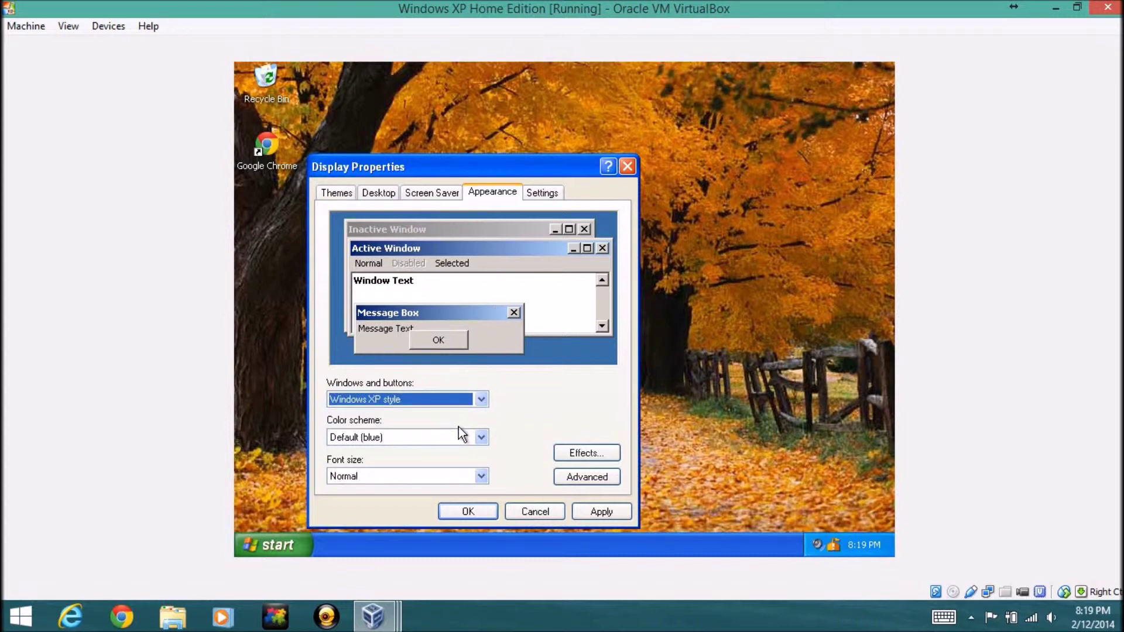
Preview Olive Green, Silver and Default (blue) colour schemes, then apply Olive Green
click(477, 440)
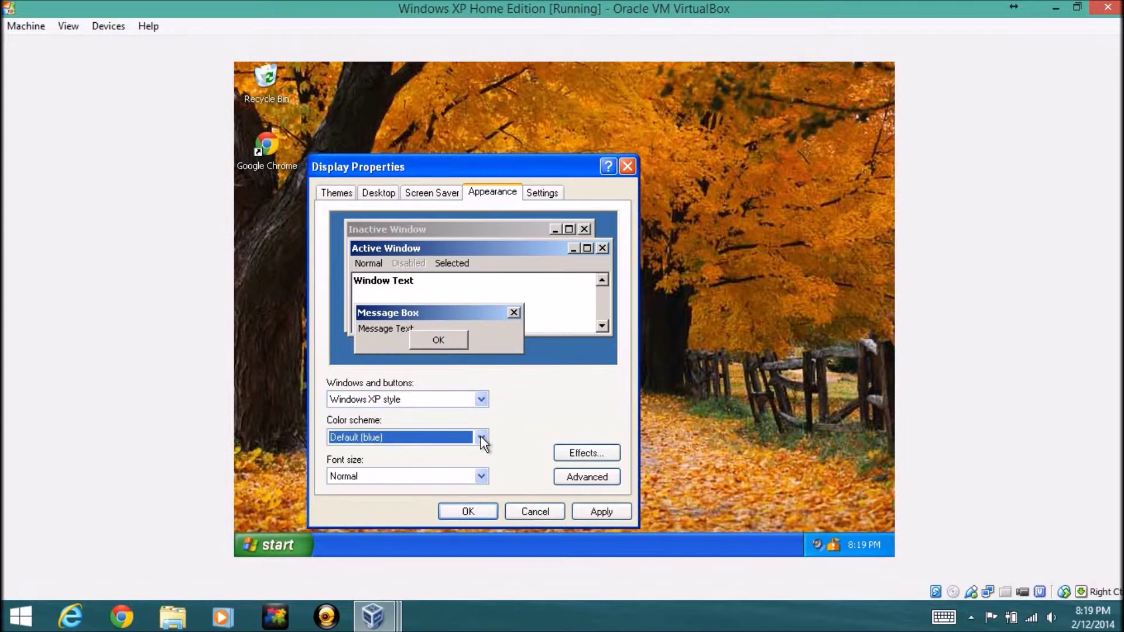
click(479, 436)
click(474, 436)
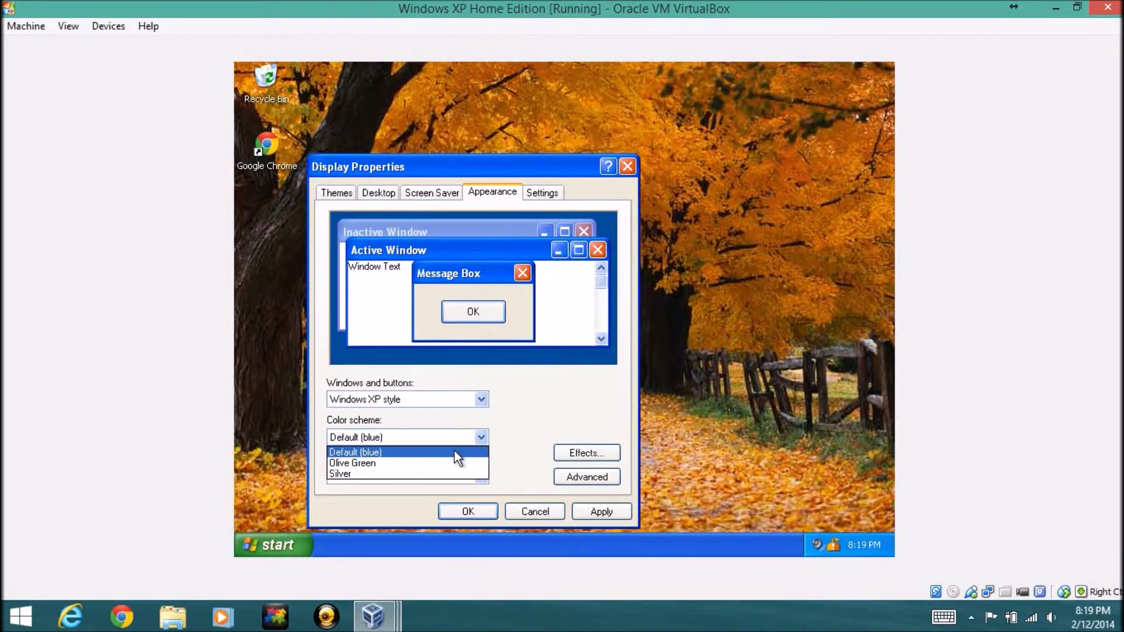
click(439, 463)
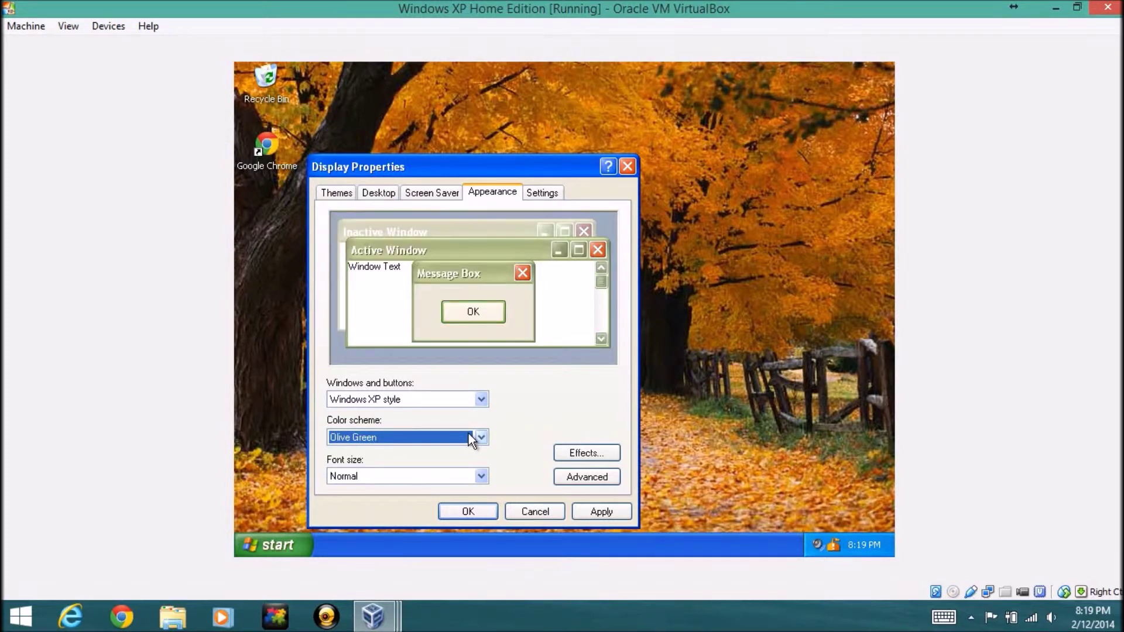
click(469, 434)
click(444, 474)
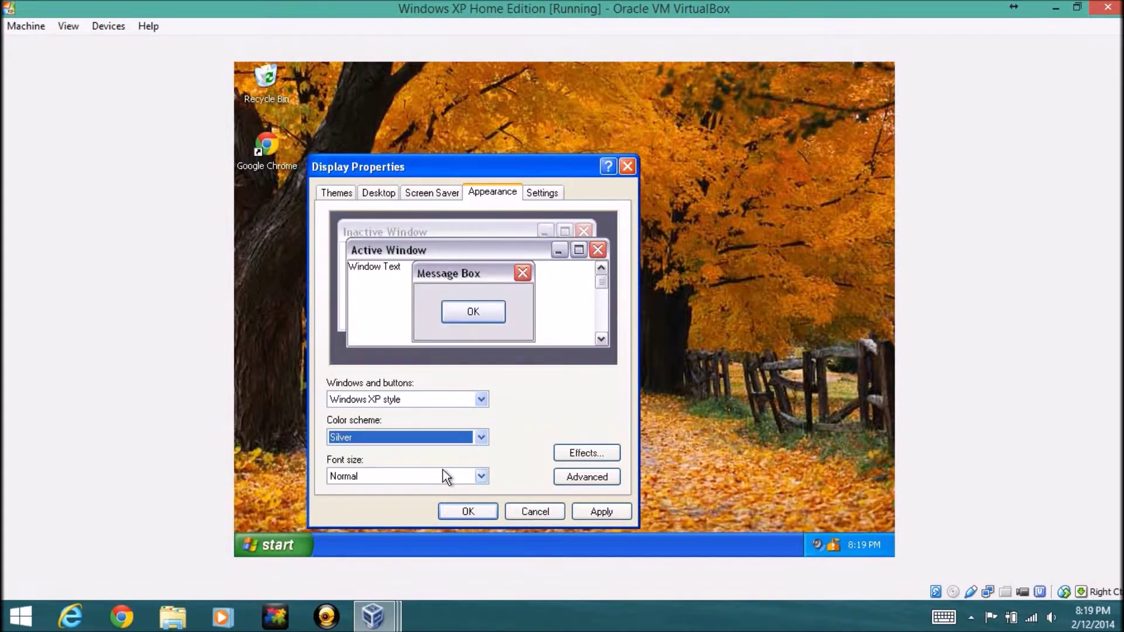
click(448, 441)
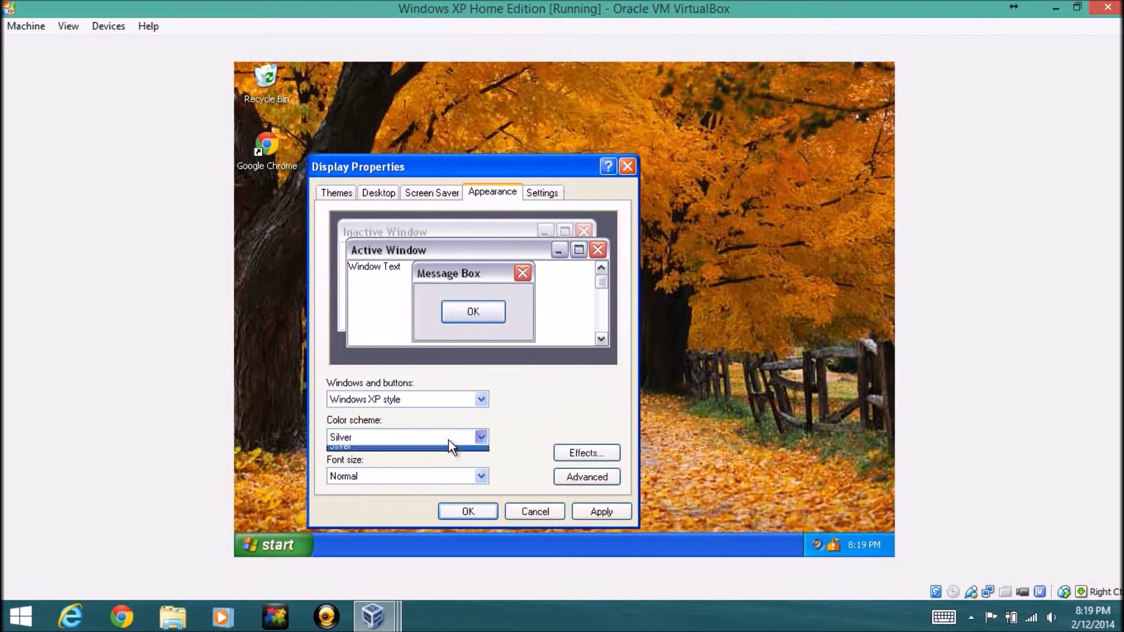
click(422, 453)
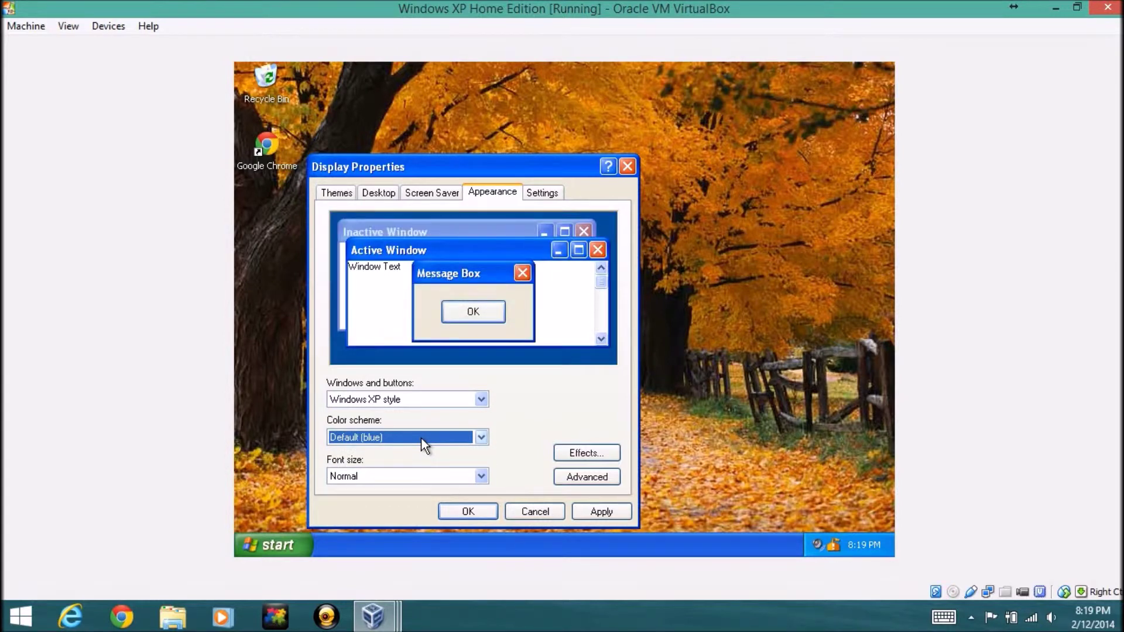
click(420, 438)
click(410, 463)
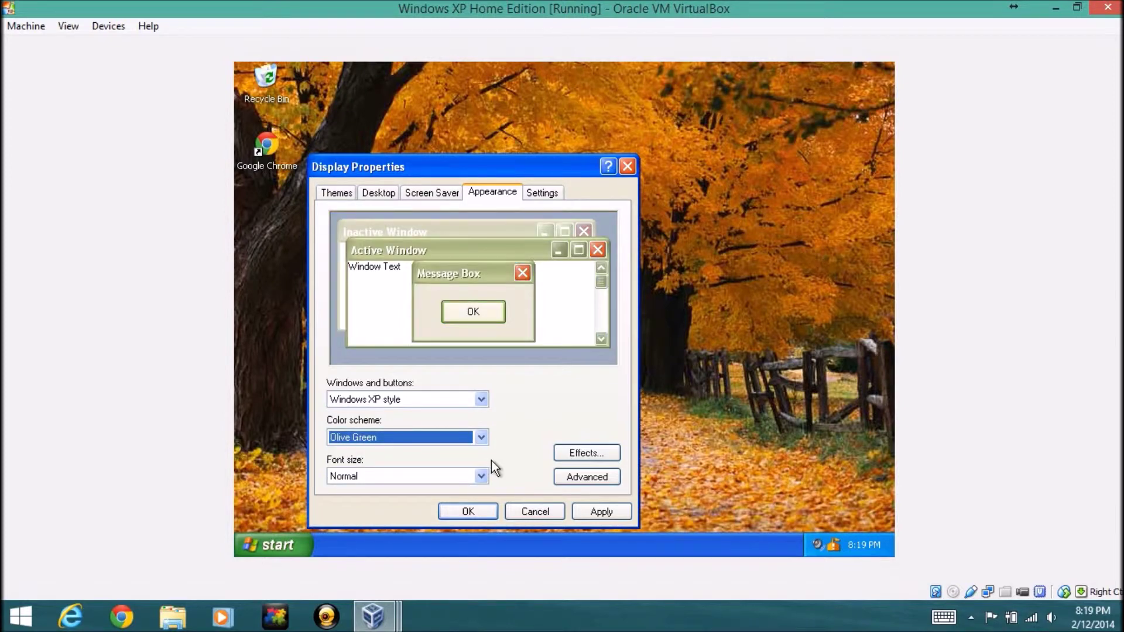
click(602, 511)
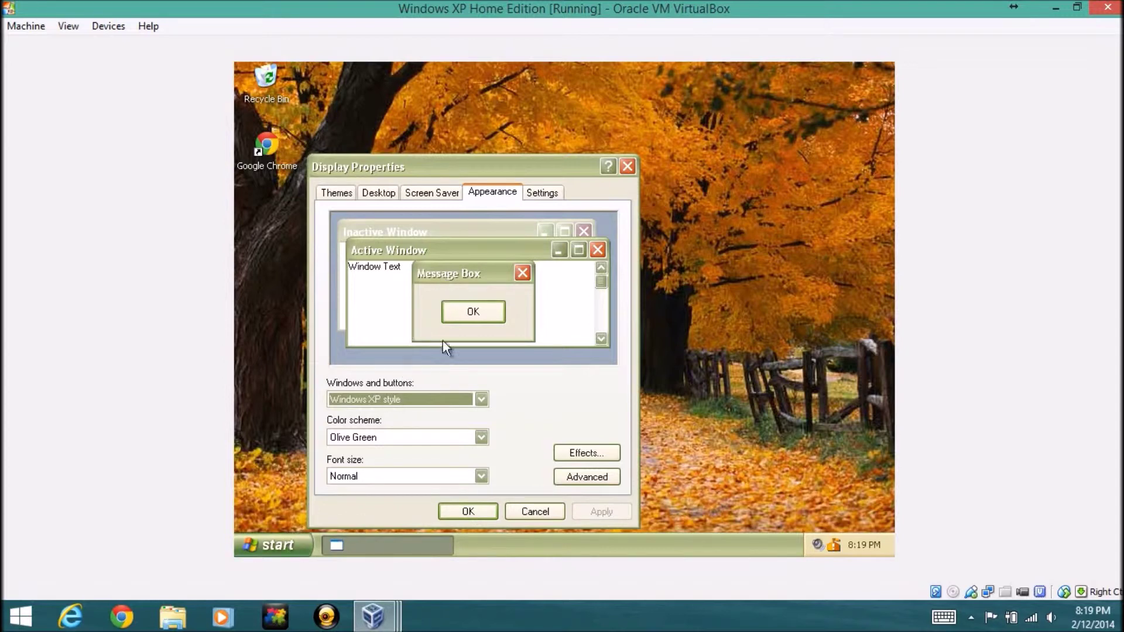
Slide screen resolution up to 1600 by 1200, then down to 1280 by 1024
click(543, 192)
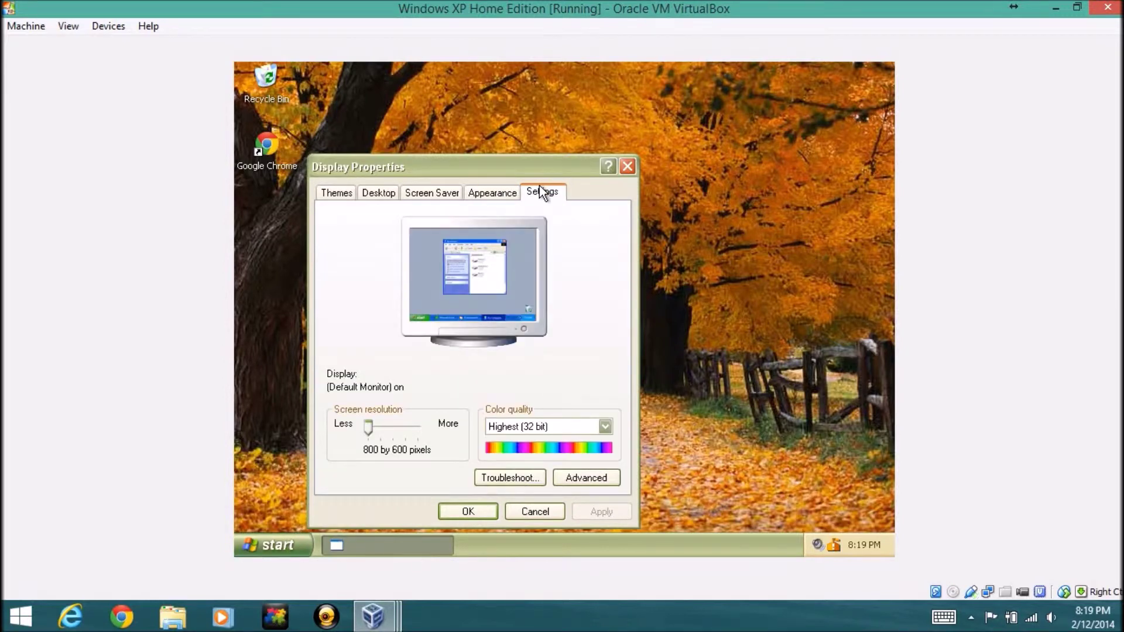
drag(367, 428, 423, 428)
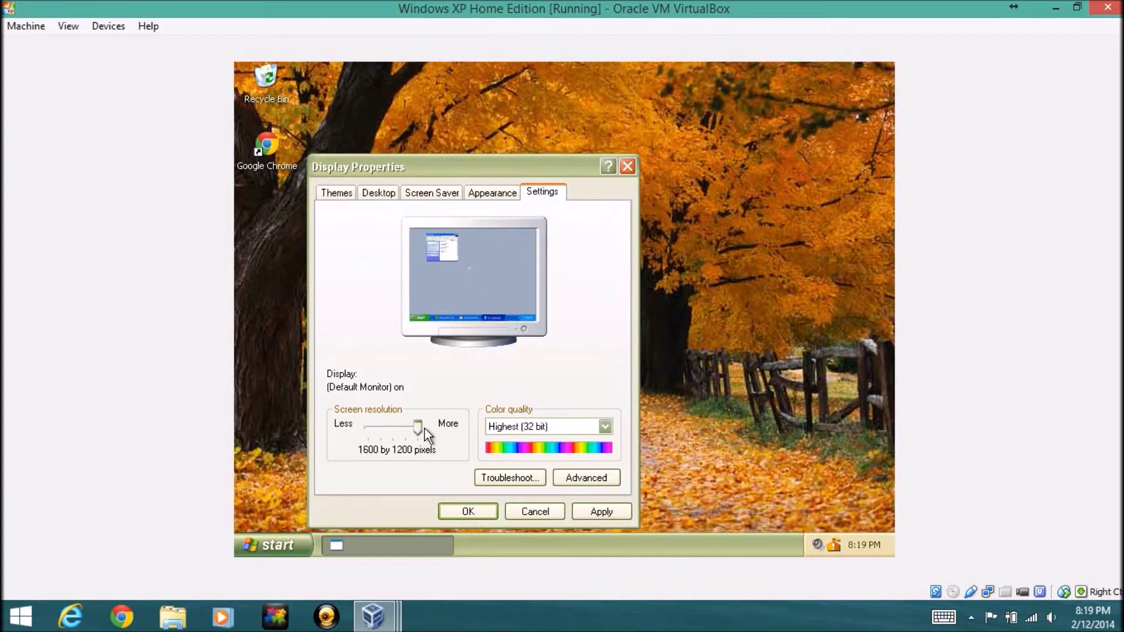
drag(423, 429, 408, 432)
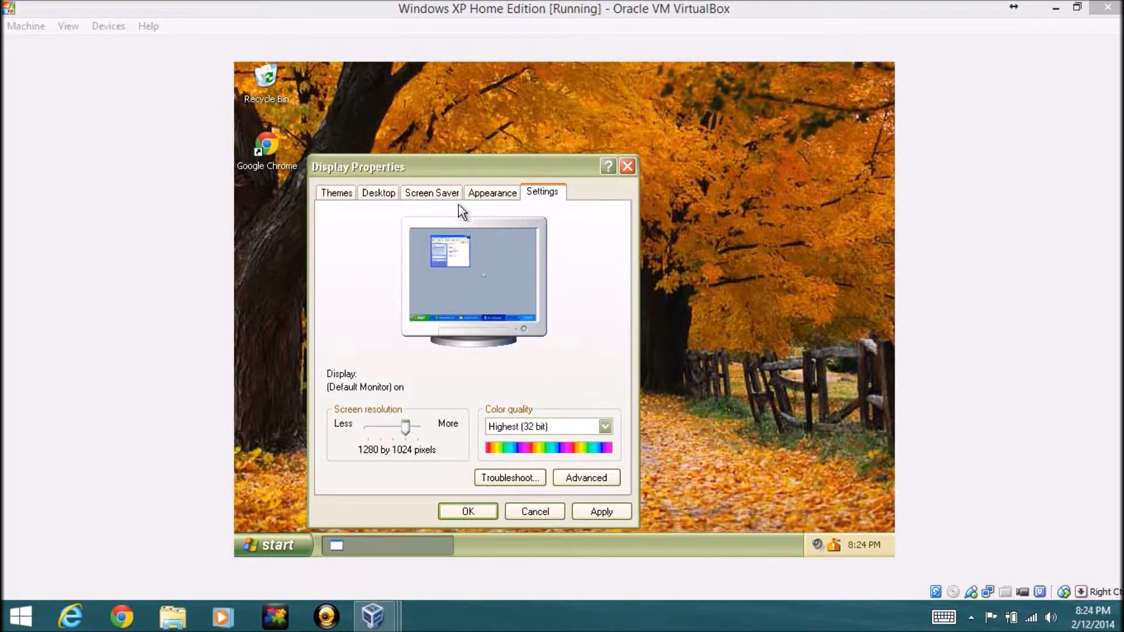
Check colour quality options, keeping Highest (32 bit), then close Display Properties unapplied
click(545, 425)
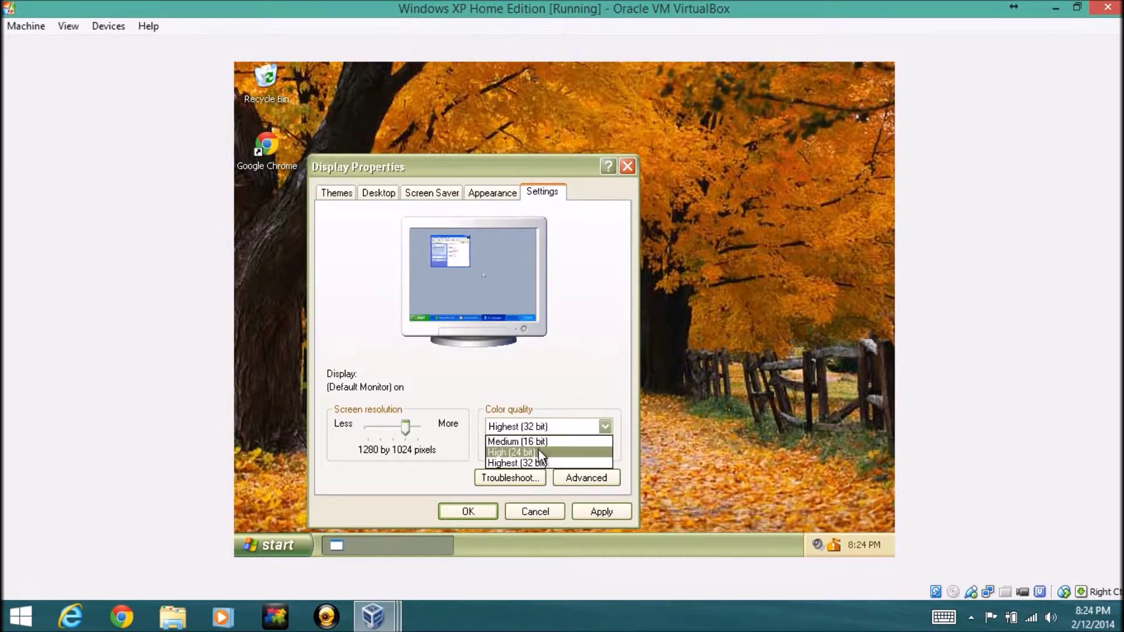
click(542, 427)
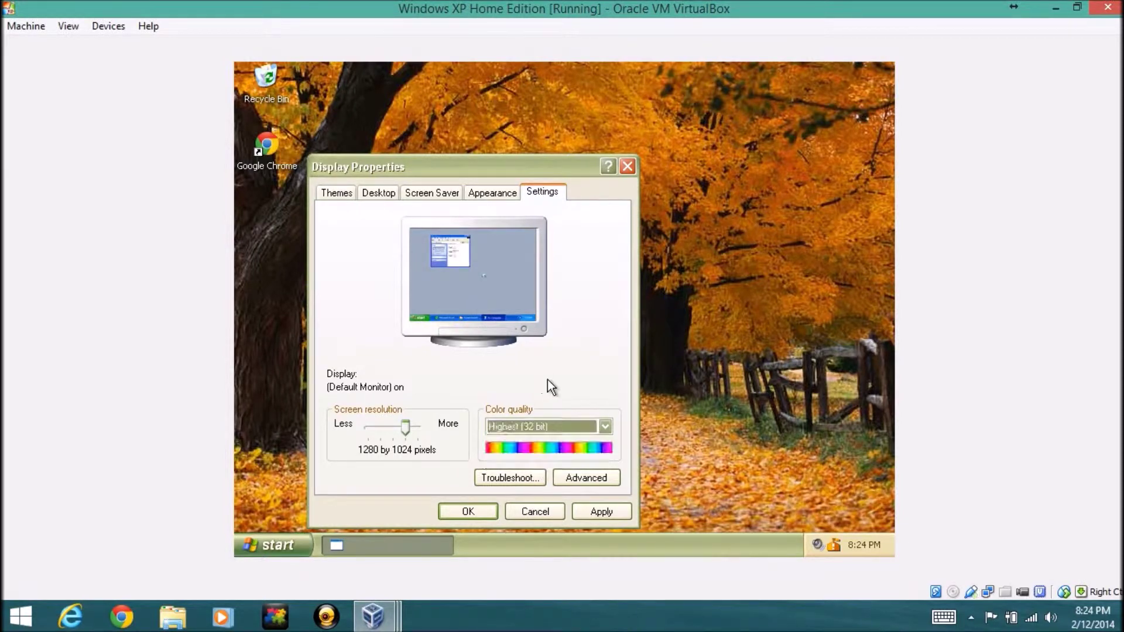
click(560, 421)
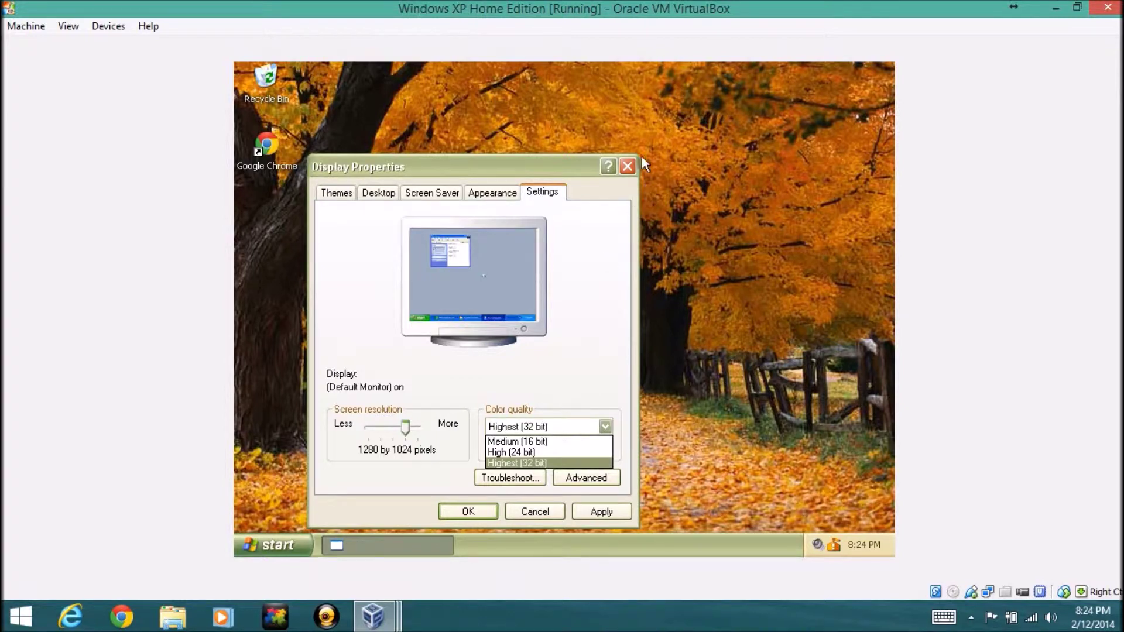
click(624, 169)
click(625, 169)
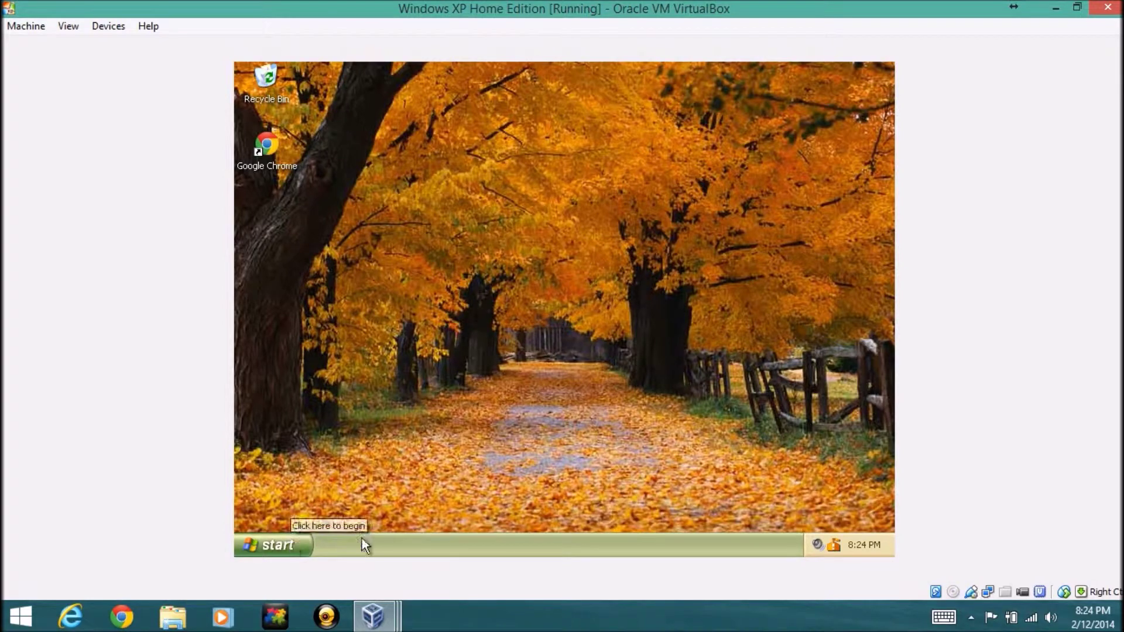
Browse the All Programs list, then launch Internet Explorer from the Start menu
click(293, 548)
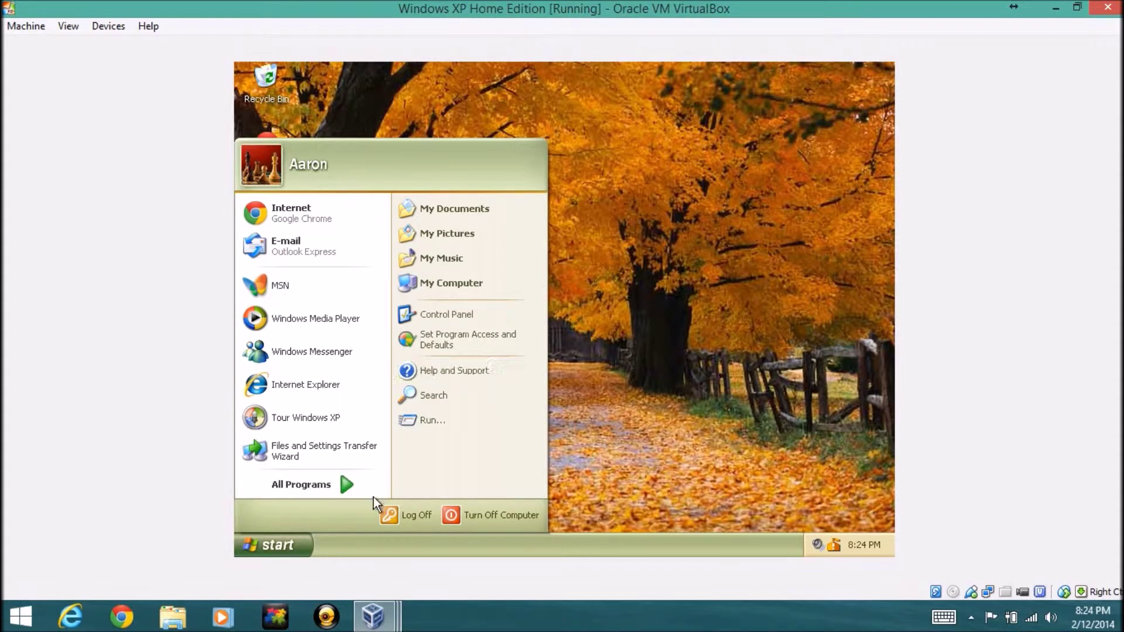
mouse_move(361, 486)
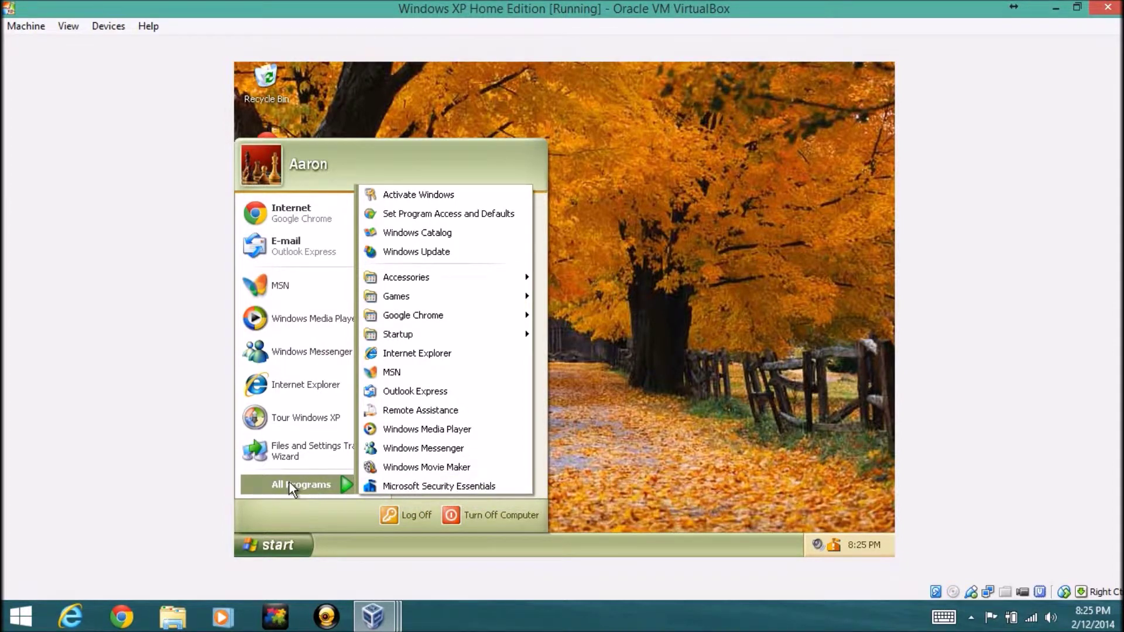
click(624, 268)
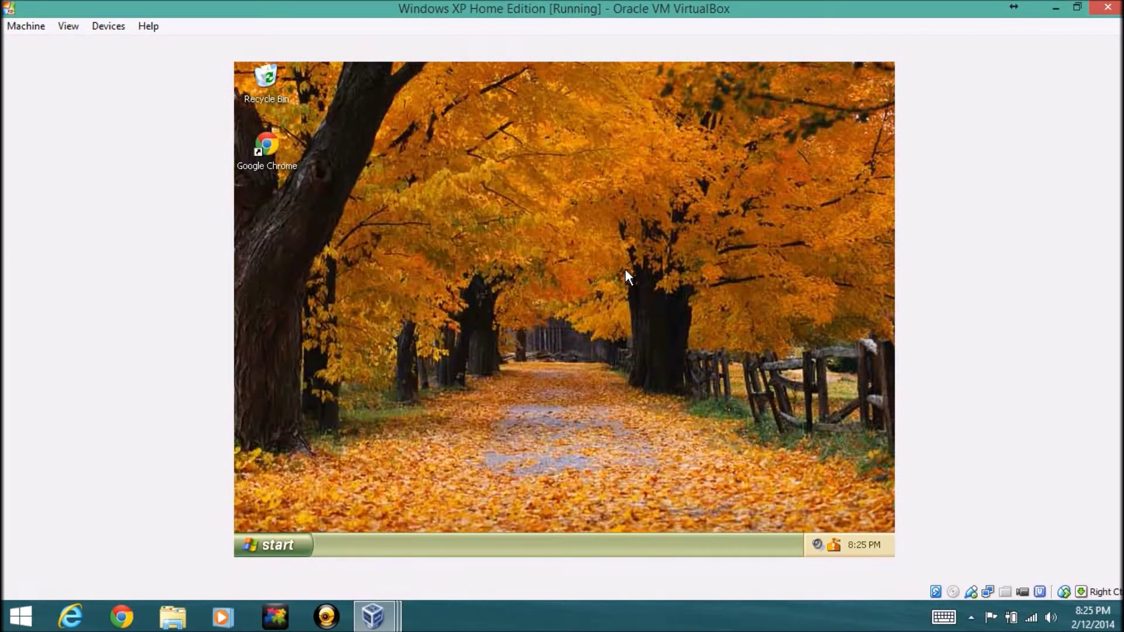
click(271, 536)
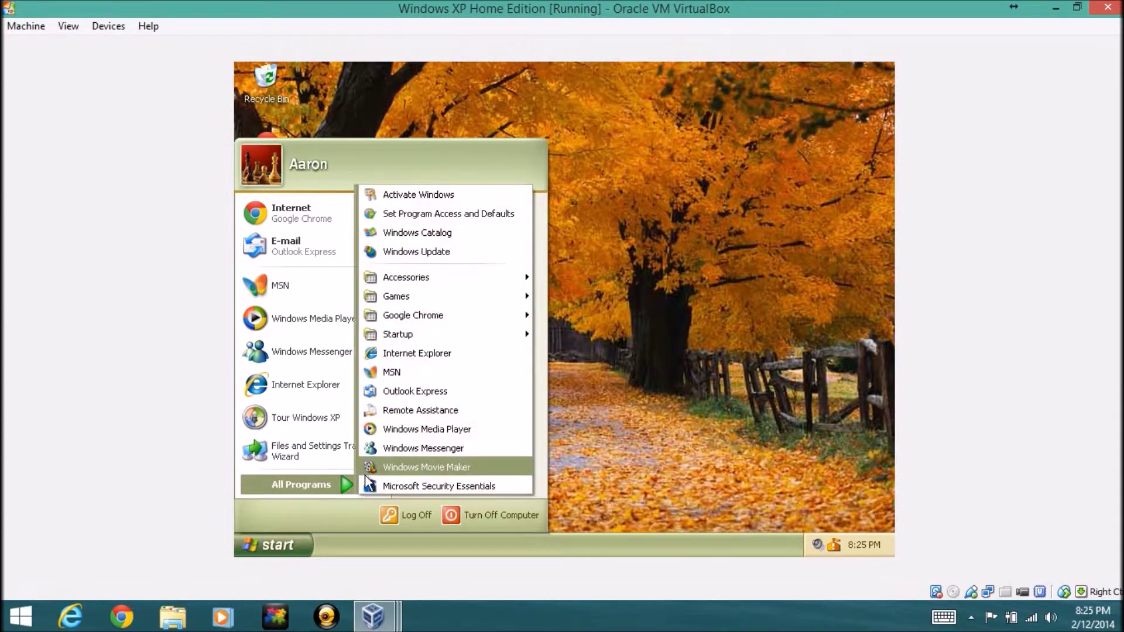
click(417, 353)
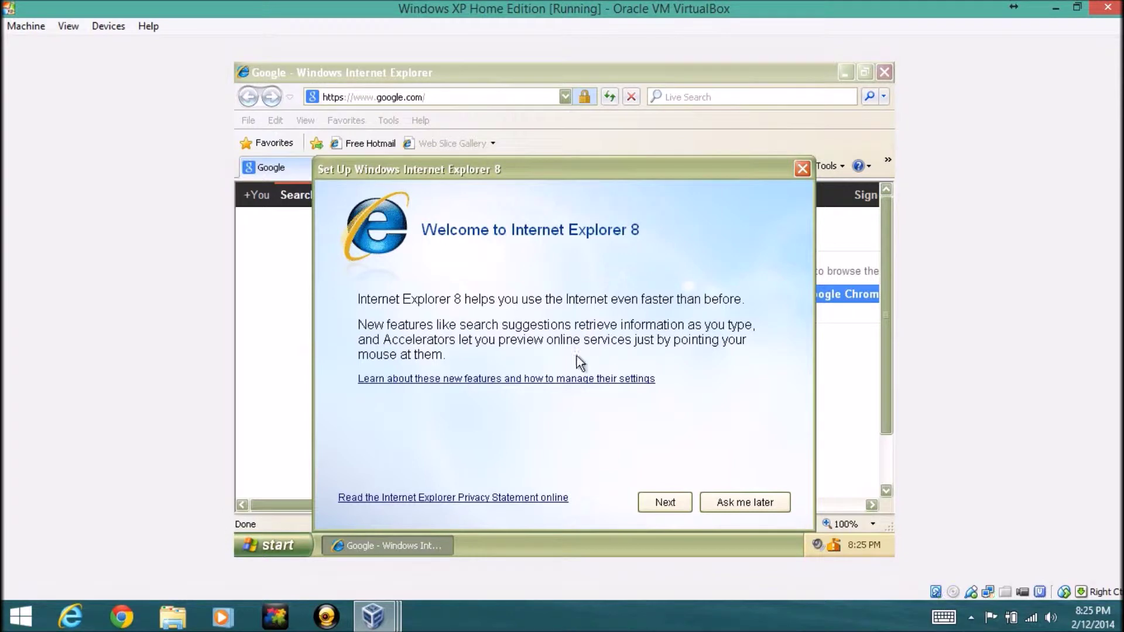
Finish IE8 setup with Suggested Sites off and express settings, then close the welcome tab
click(663, 499)
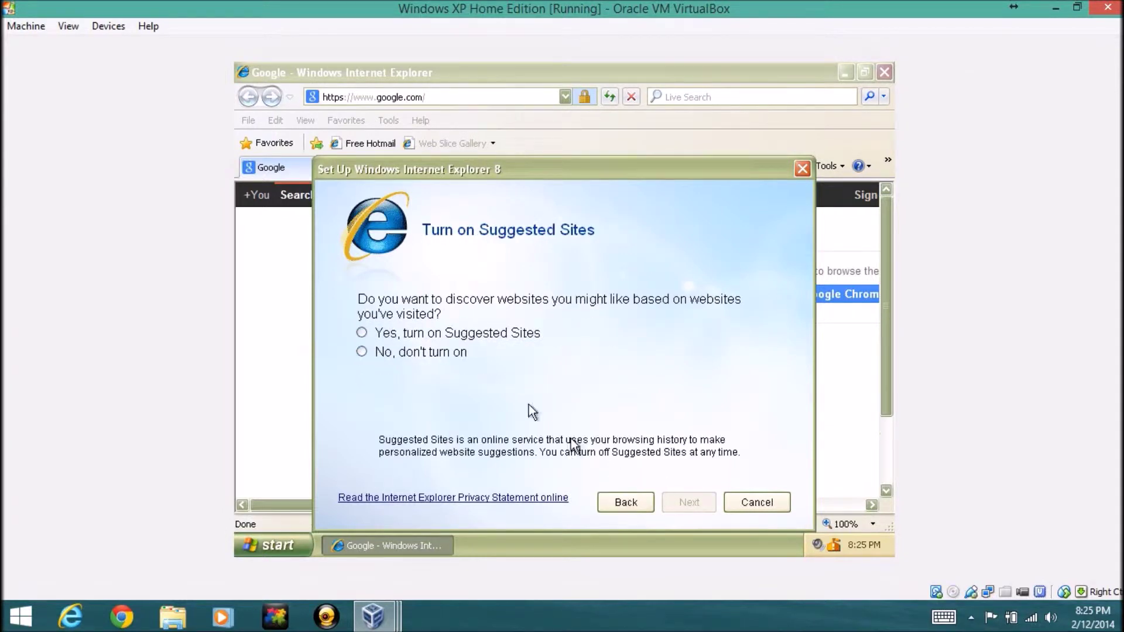
click(445, 355)
click(673, 501)
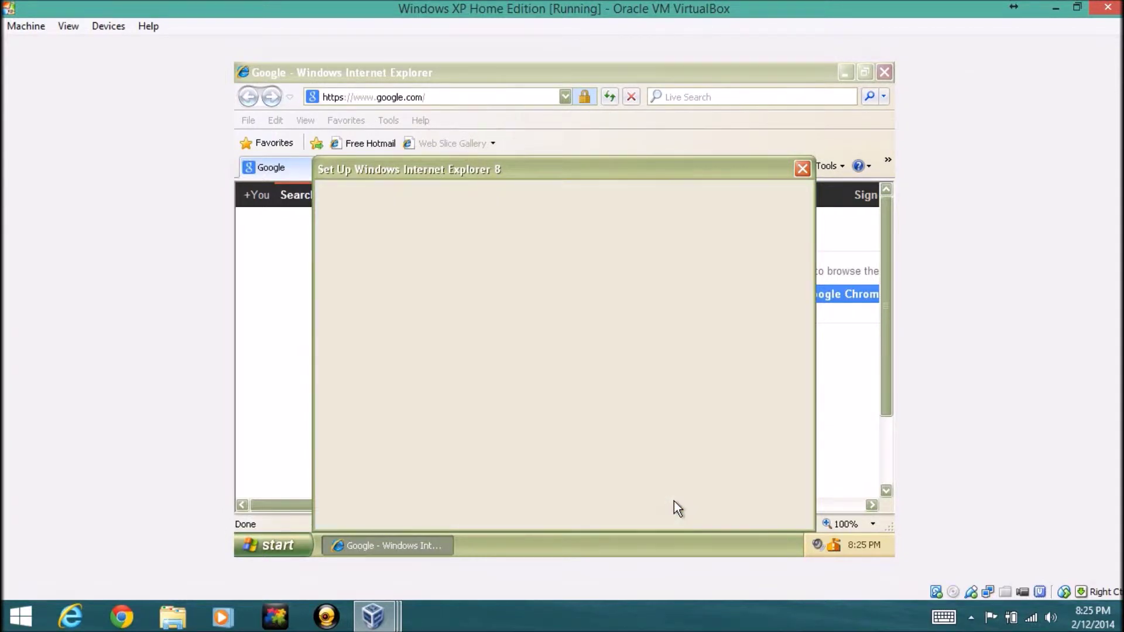
click(503, 365)
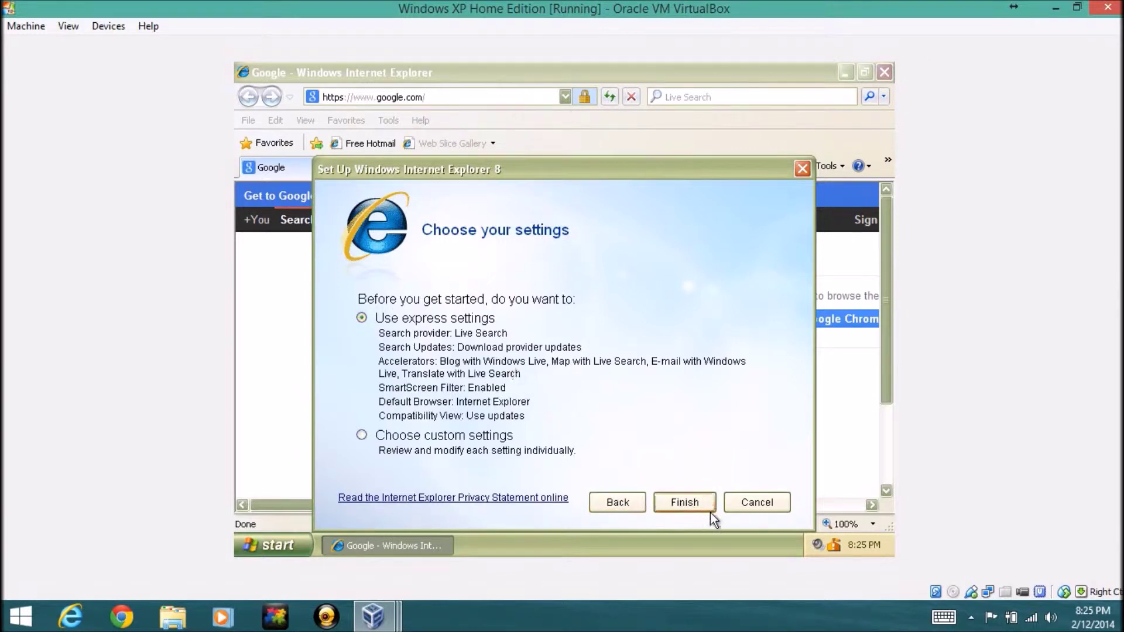
click(690, 502)
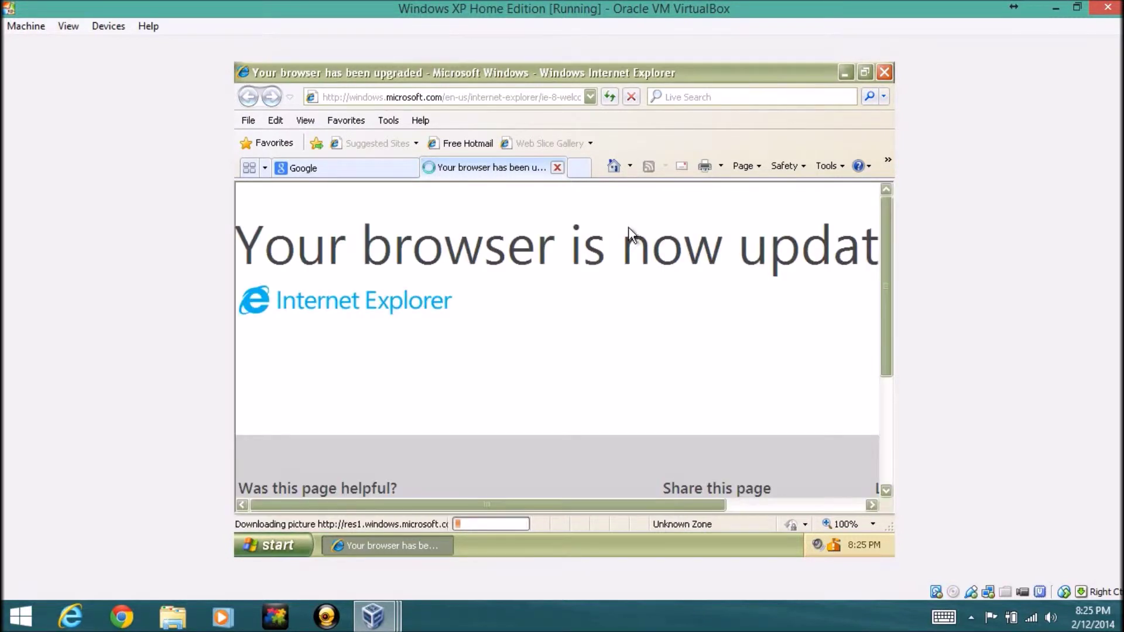
click(555, 158)
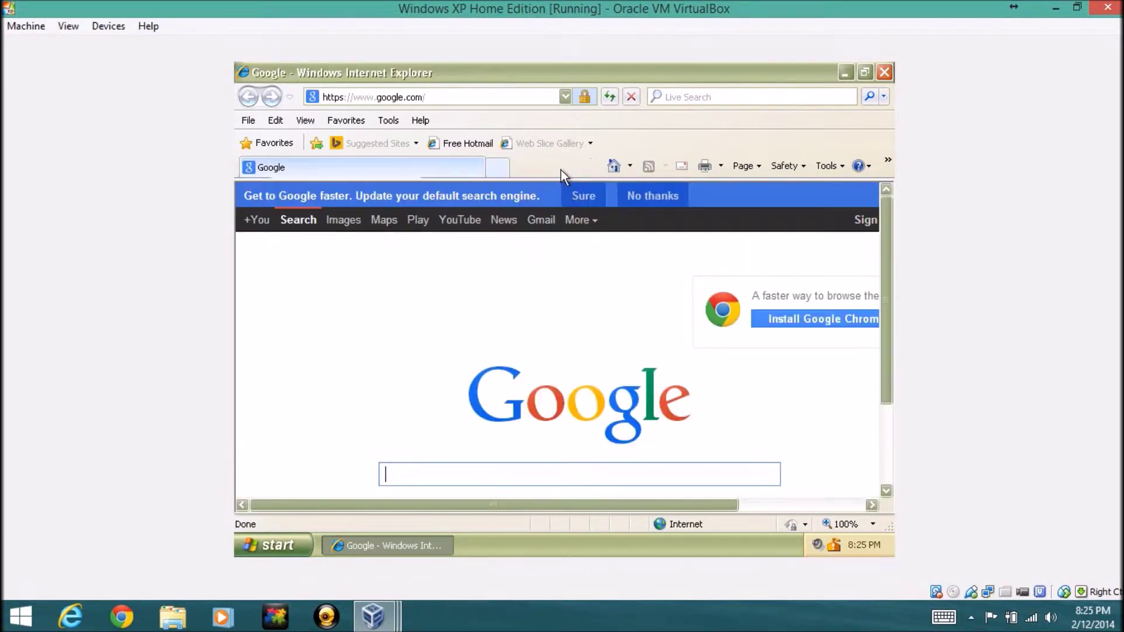
Scroll the Google home page down and back up, then close Internet Explorer
drag(885, 269, 893, 379)
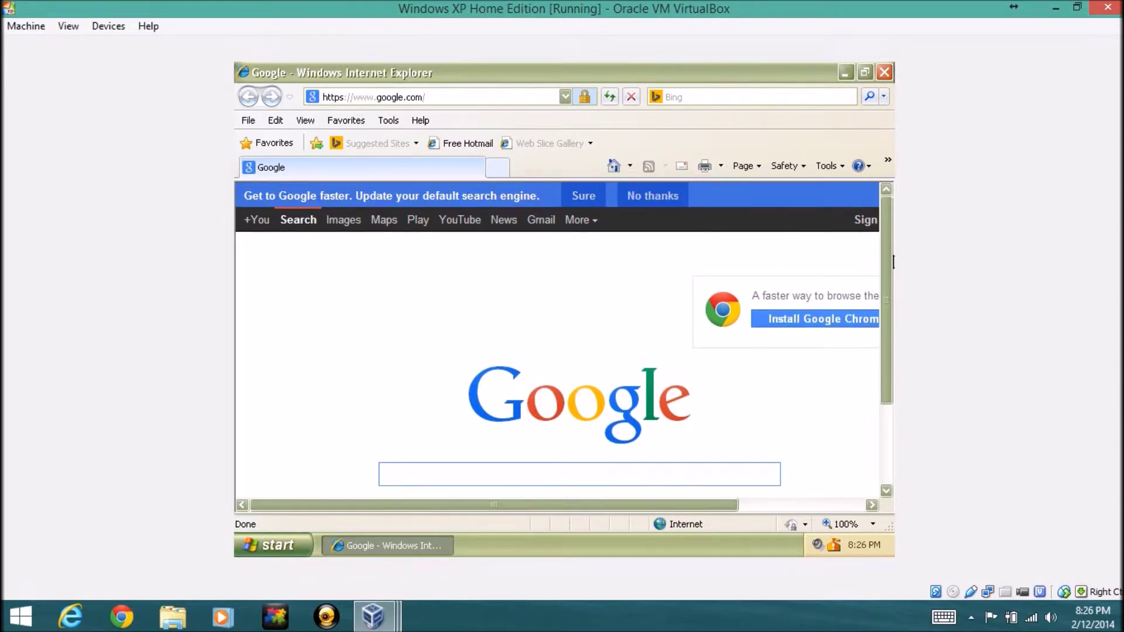
scroll(886, 257, down, 1)
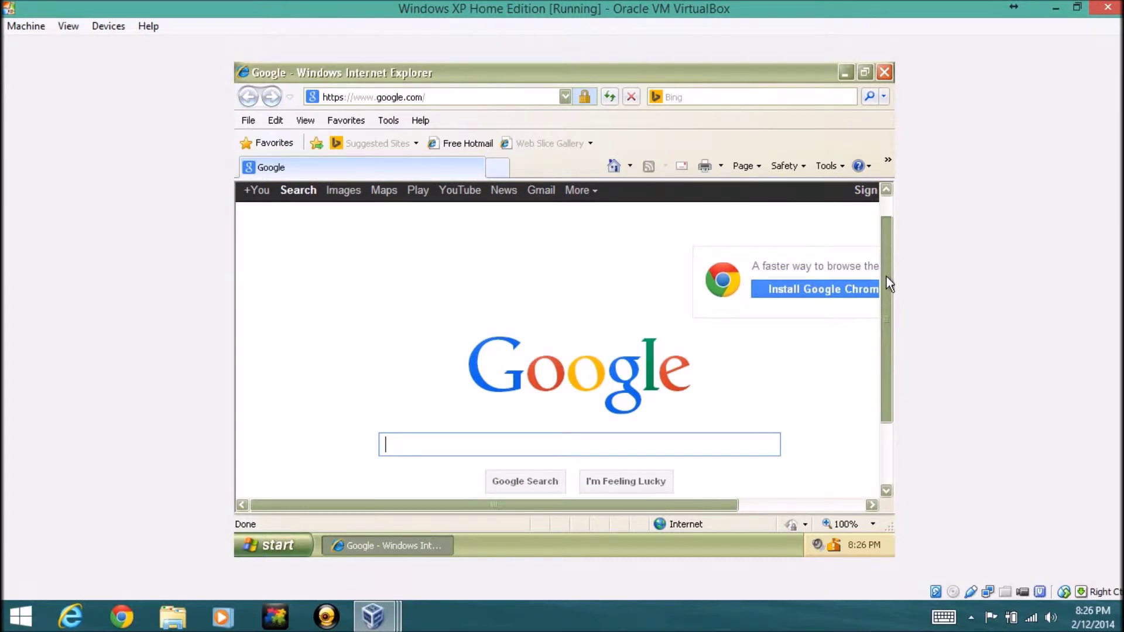
scroll(886, 276, up, 1)
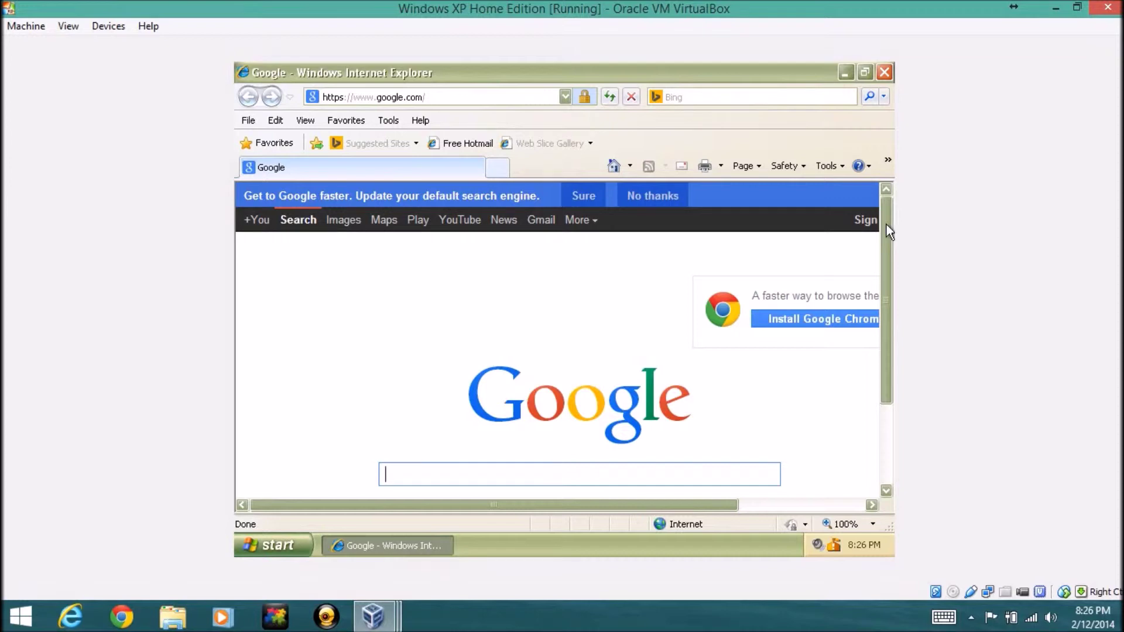
click(884, 72)
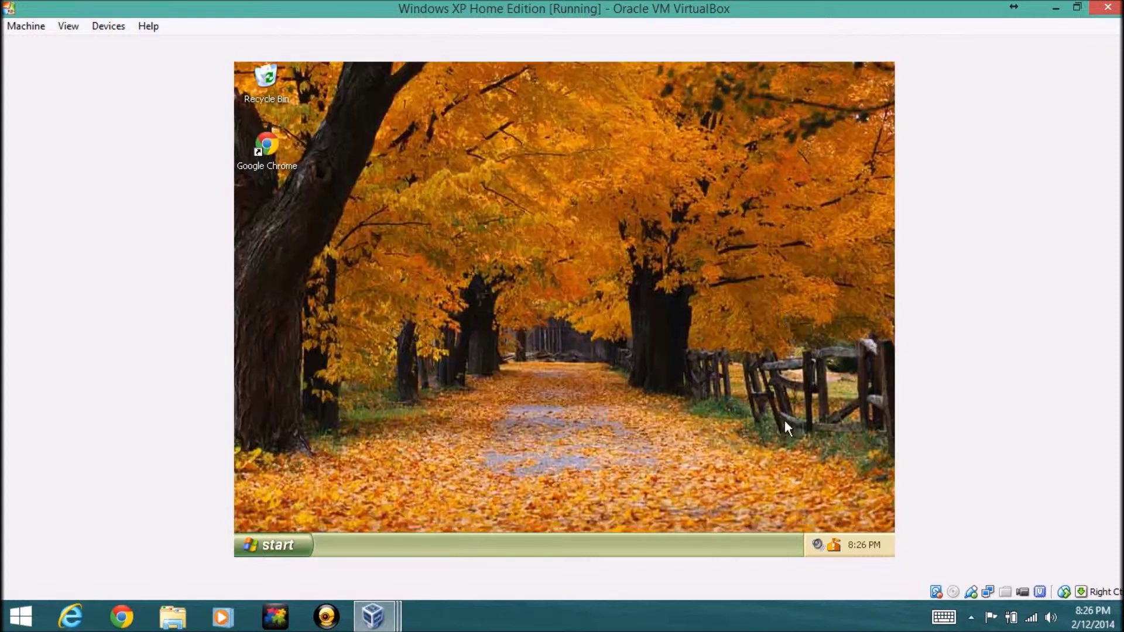
Open Control Panel from the Start menu, then bring up My Computer's context menu
click(268, 553)
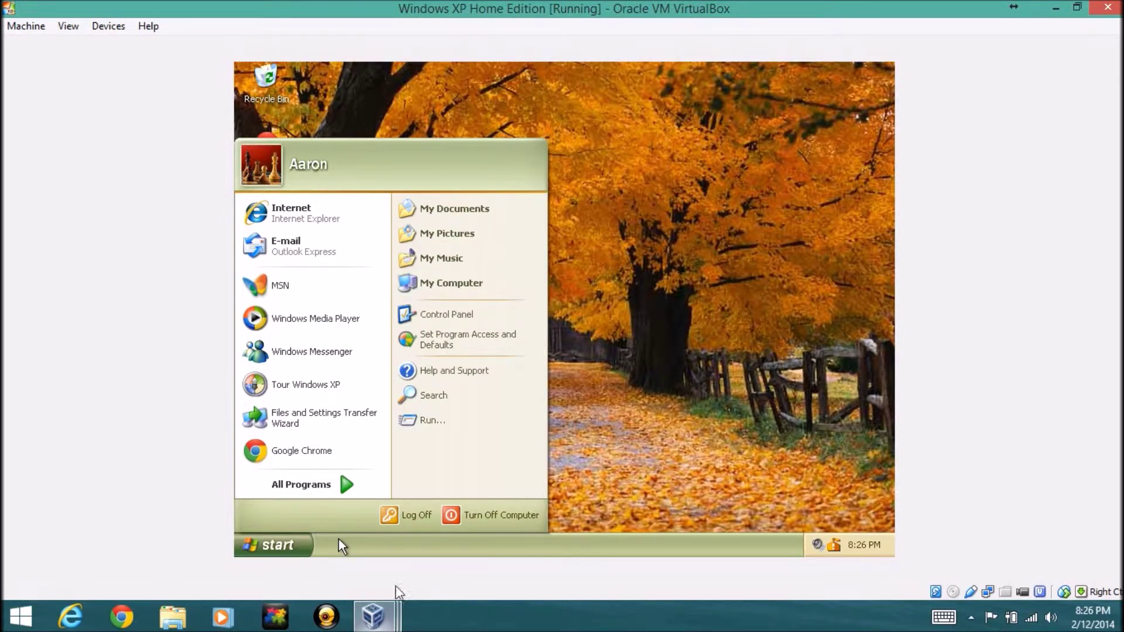
mouse_move(346, 478)
click(503, 318)
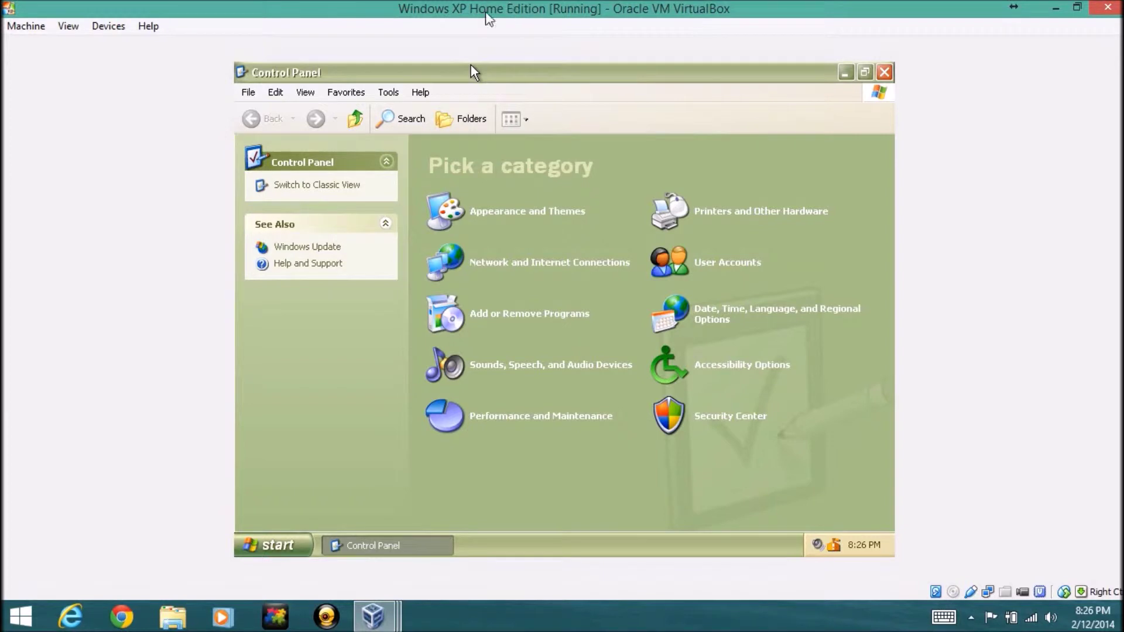
click(290, 549)
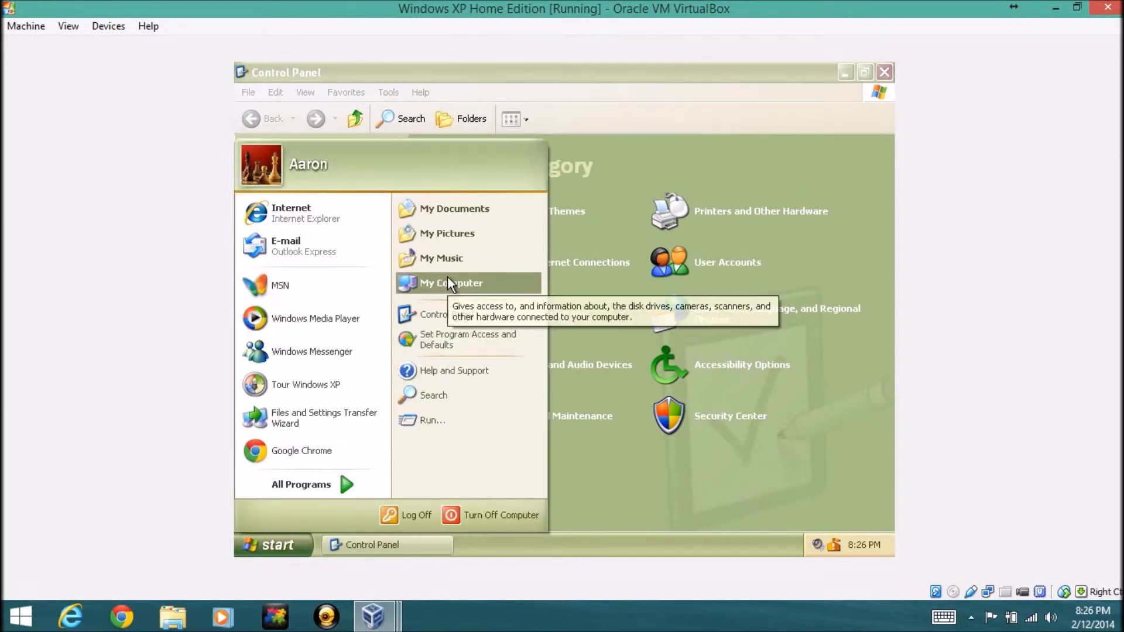
right_click(442, 278)
Open My Computer's Properties, view the Computer Name, Hardware, Advanced and Remote tabs, then cancel
click(475, 417)
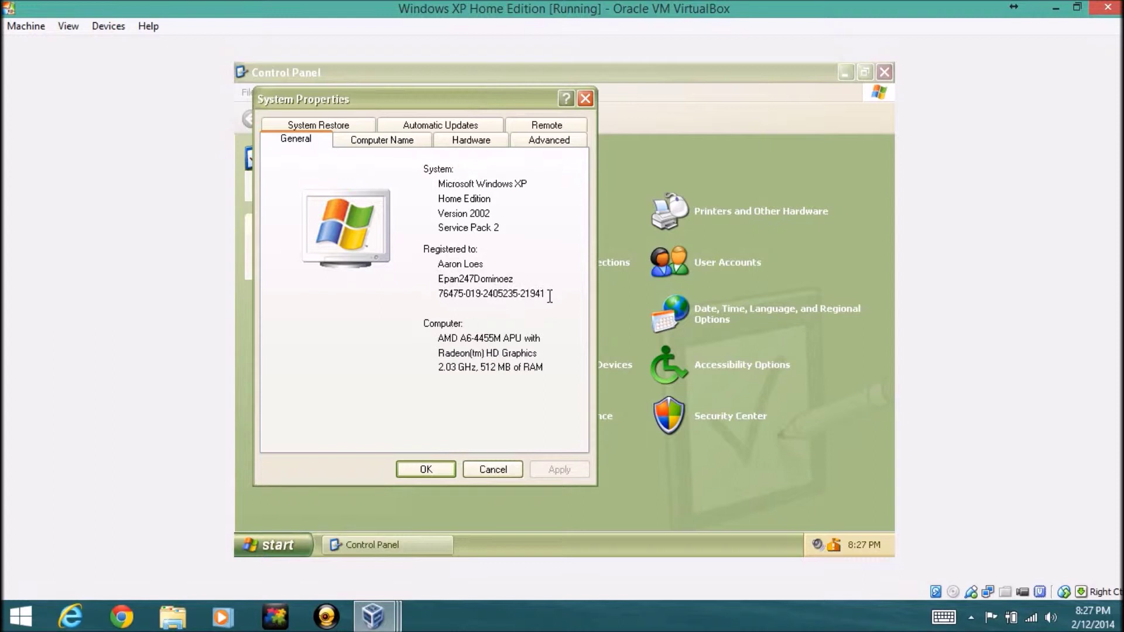
click(381, 140)
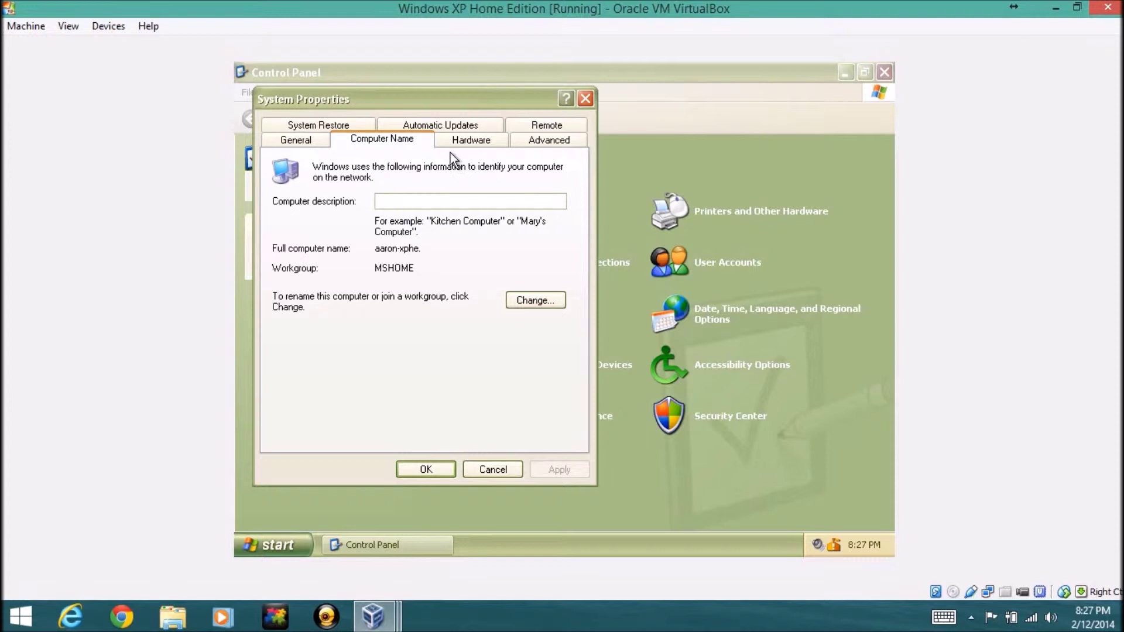
click(468, 141)
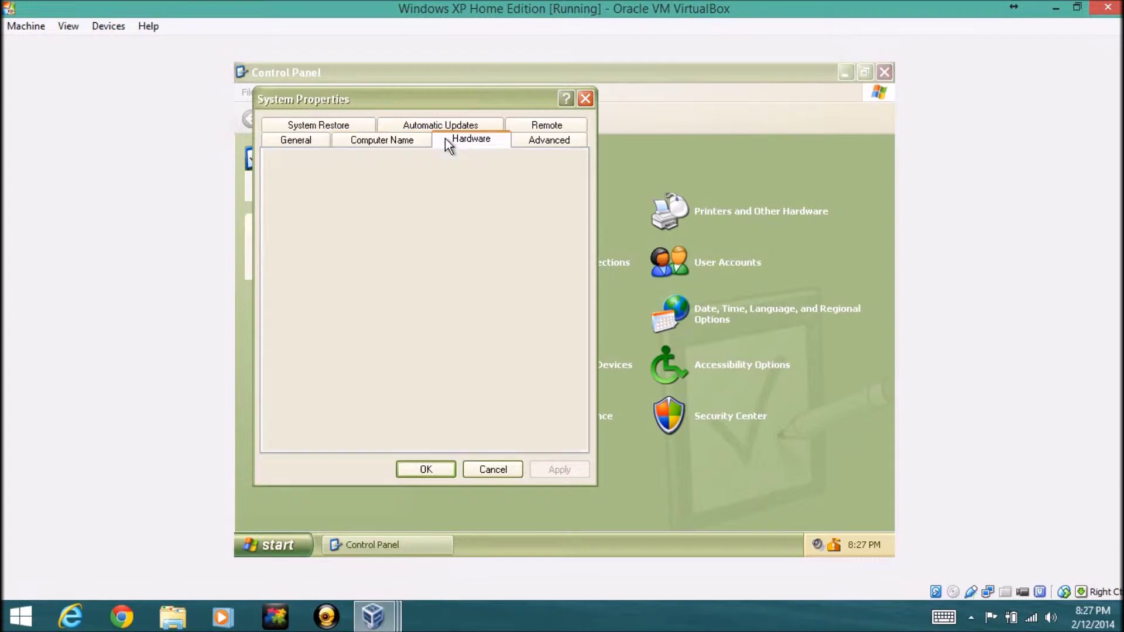
click(528, 145)
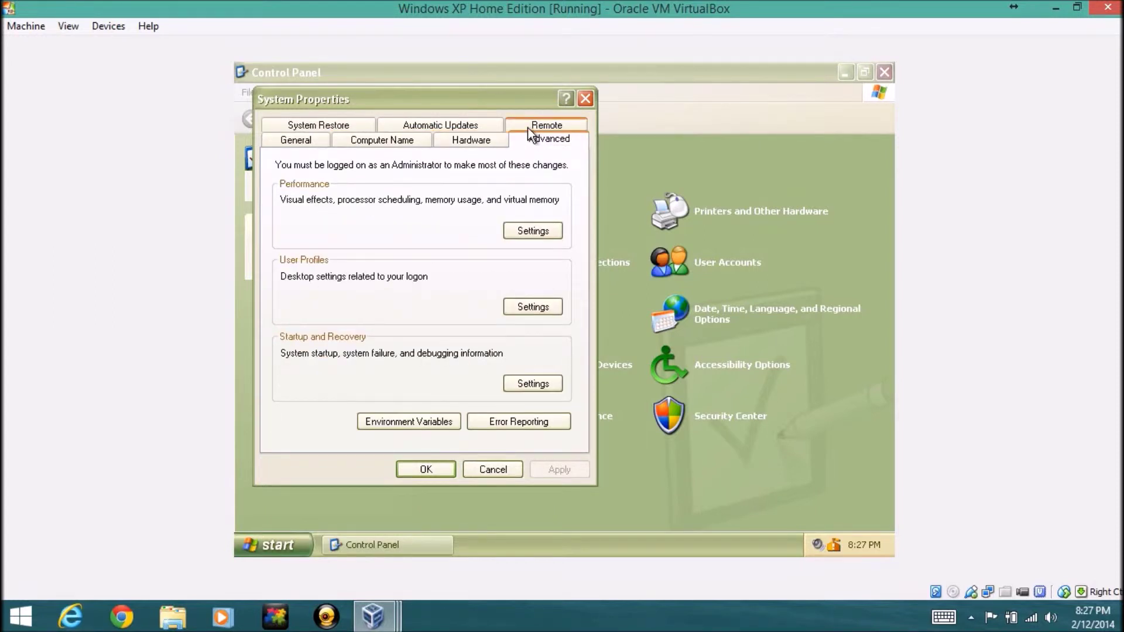
click(528, 126)
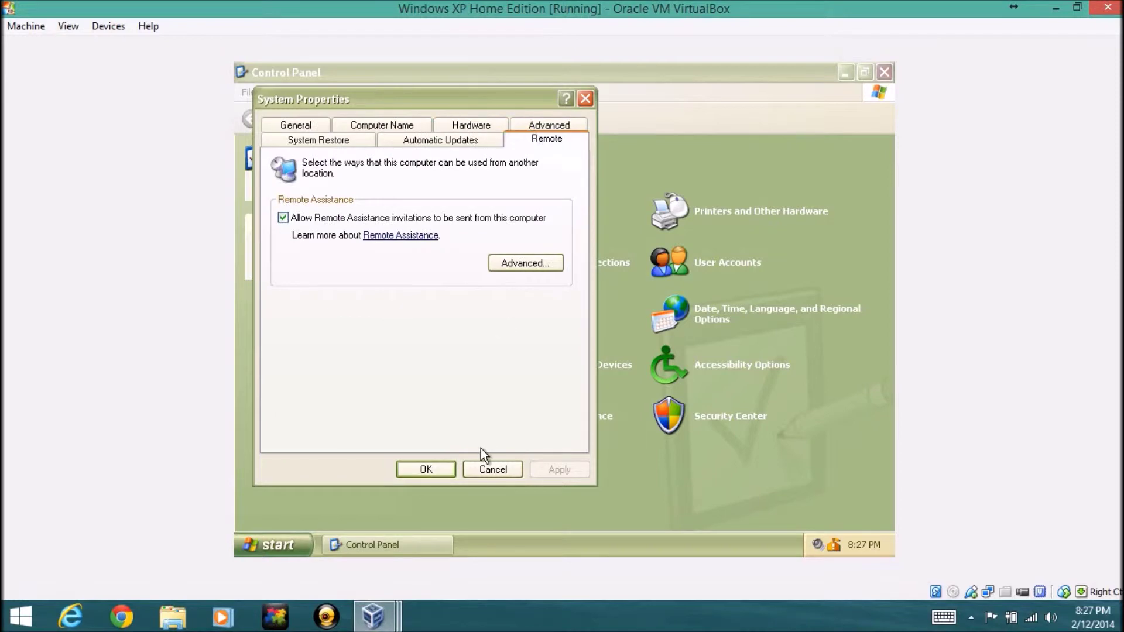
click(489, 467)
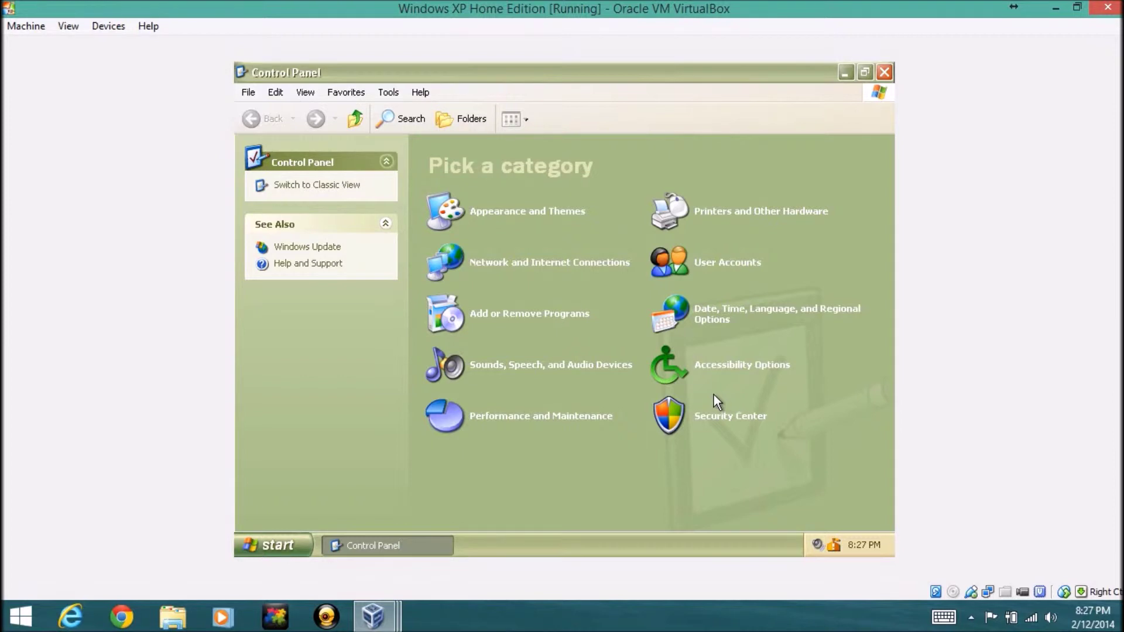
Open the Network and Internet Connections category in the Control Panel
click(557, 263)
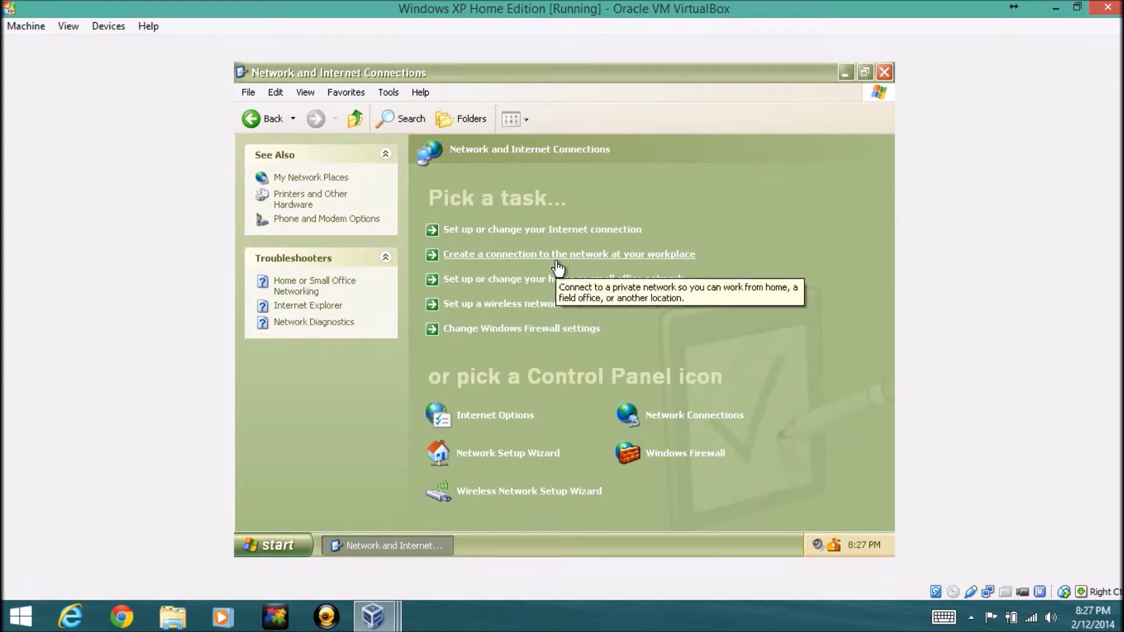
click(496, 416)
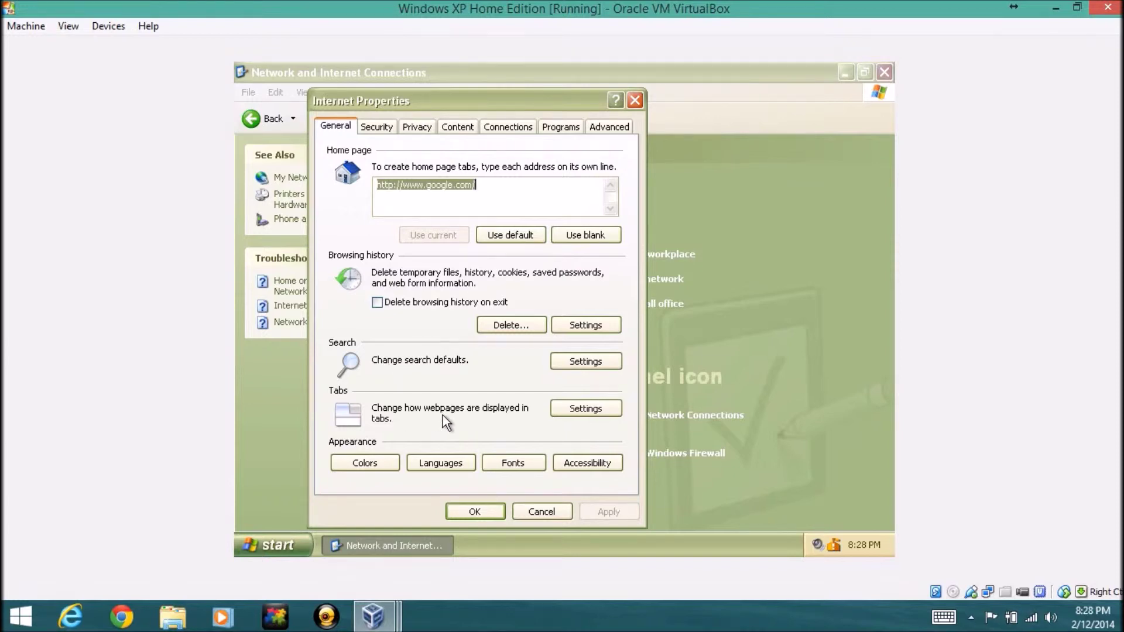
click(417, 126)
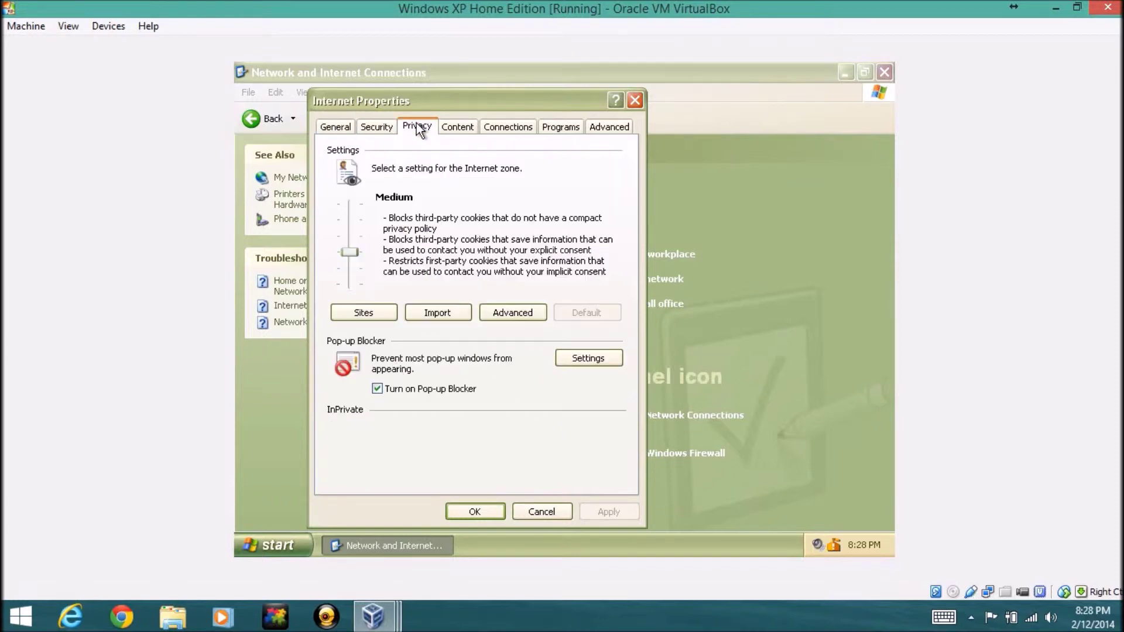
click(377, 125)
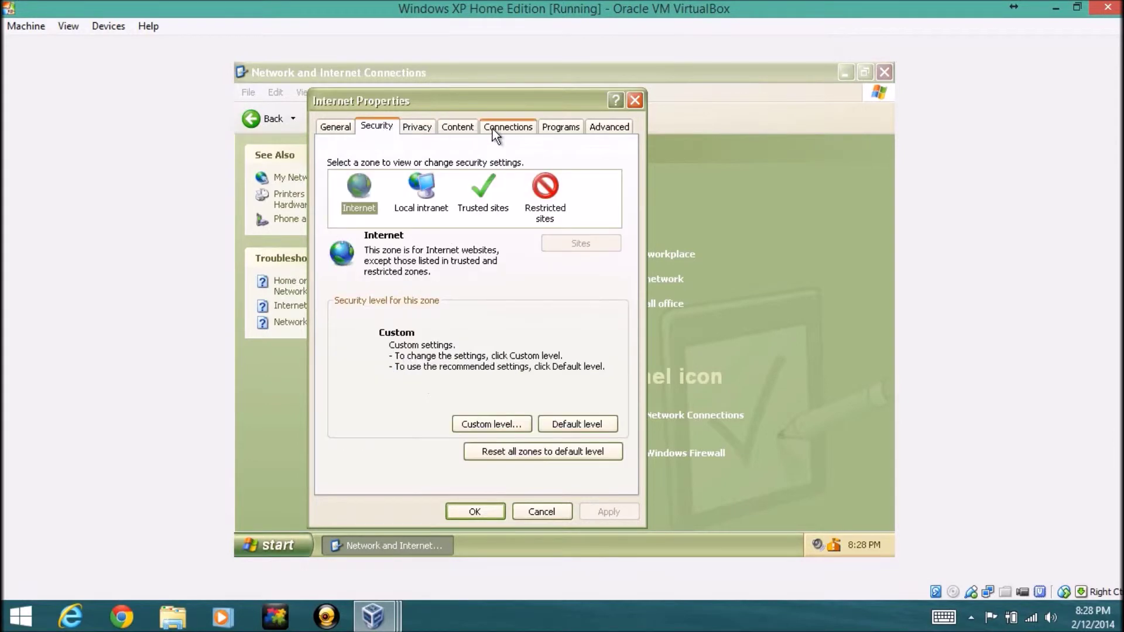
click(507, 126)
click(468, 129)
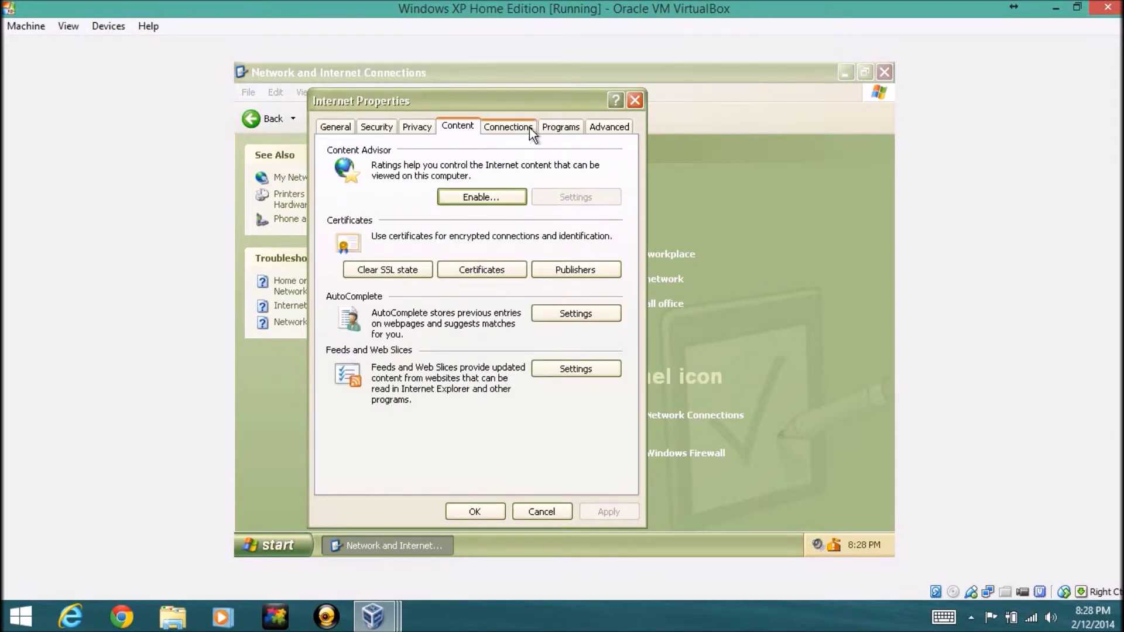
click(544, 517)
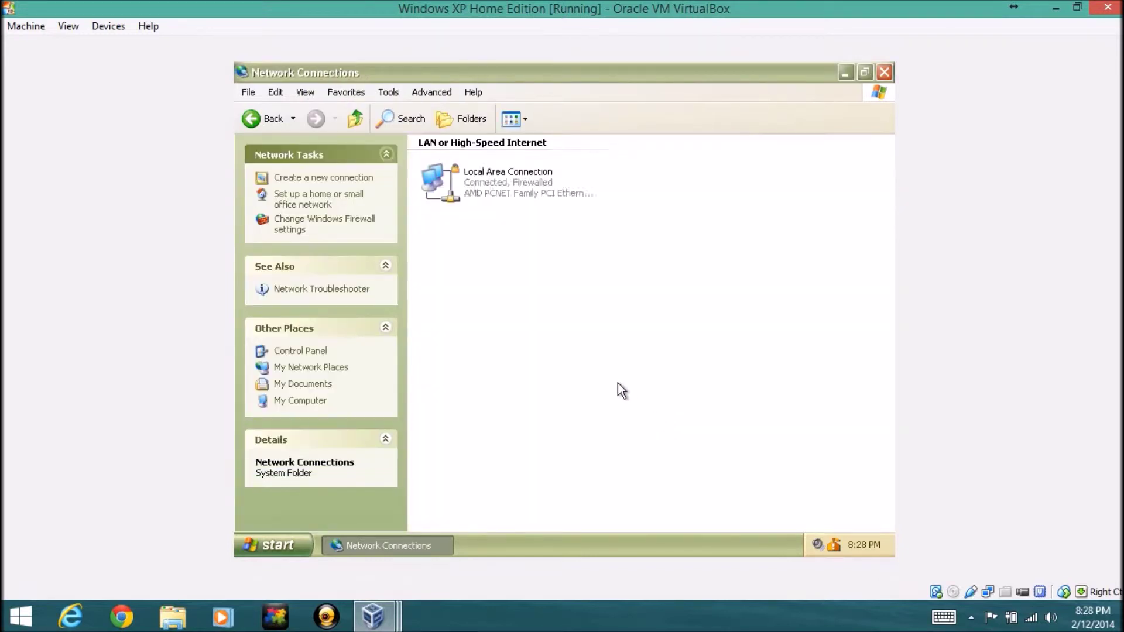
Confirm the Local Area Connection shows Connected at 100.0 Mbps, then return to Network and Internet Connections
right_click(507, 194)
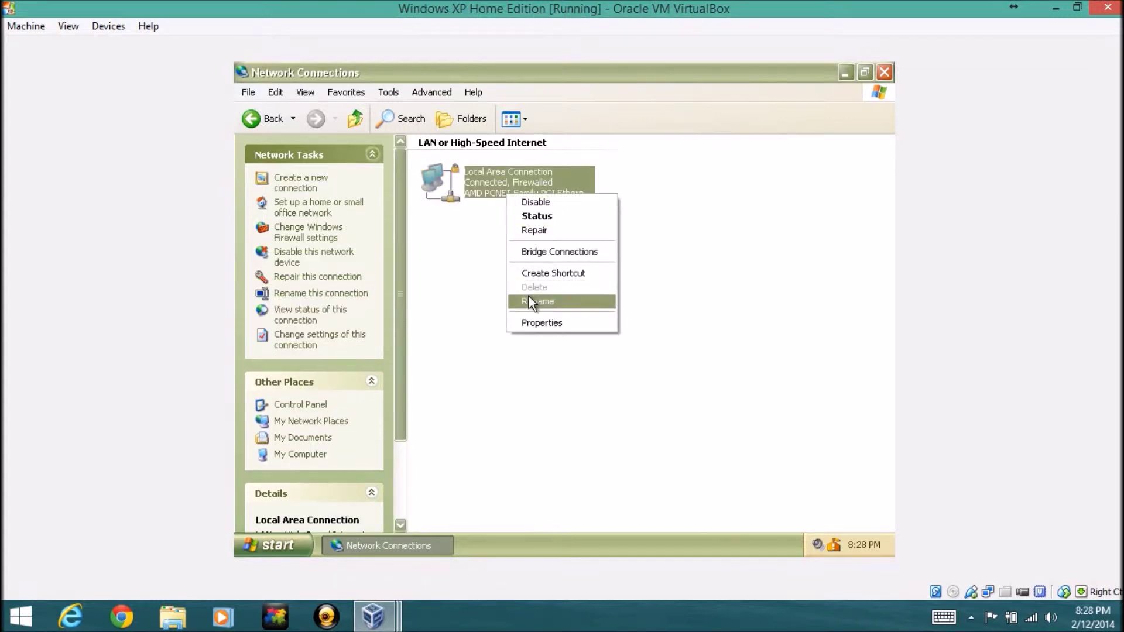
click(542, 216)
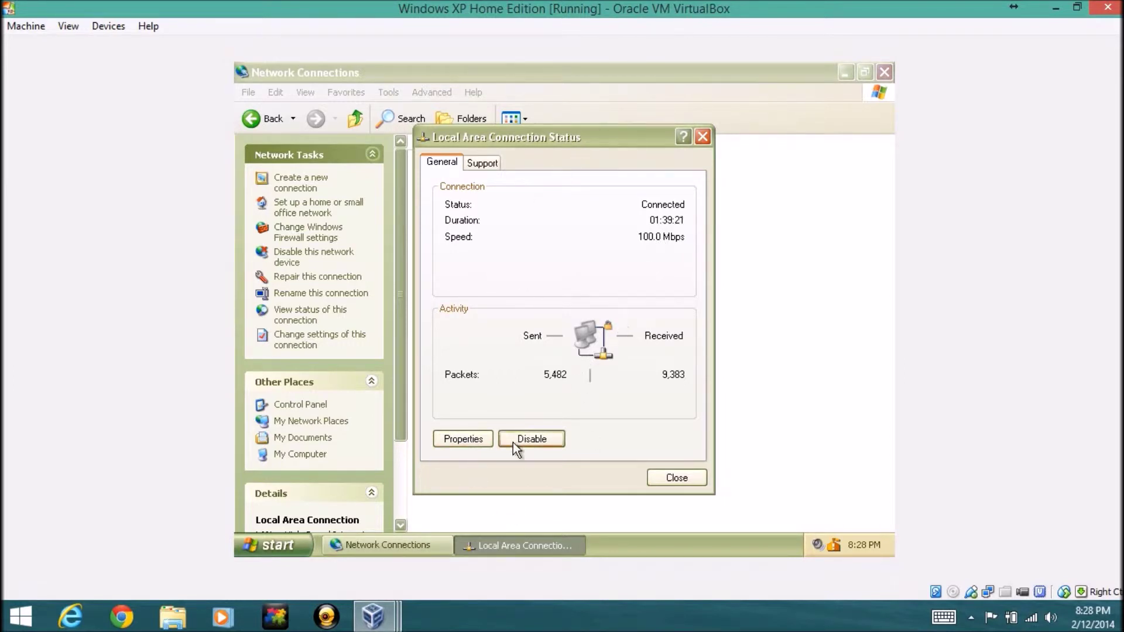
click(666, 480)
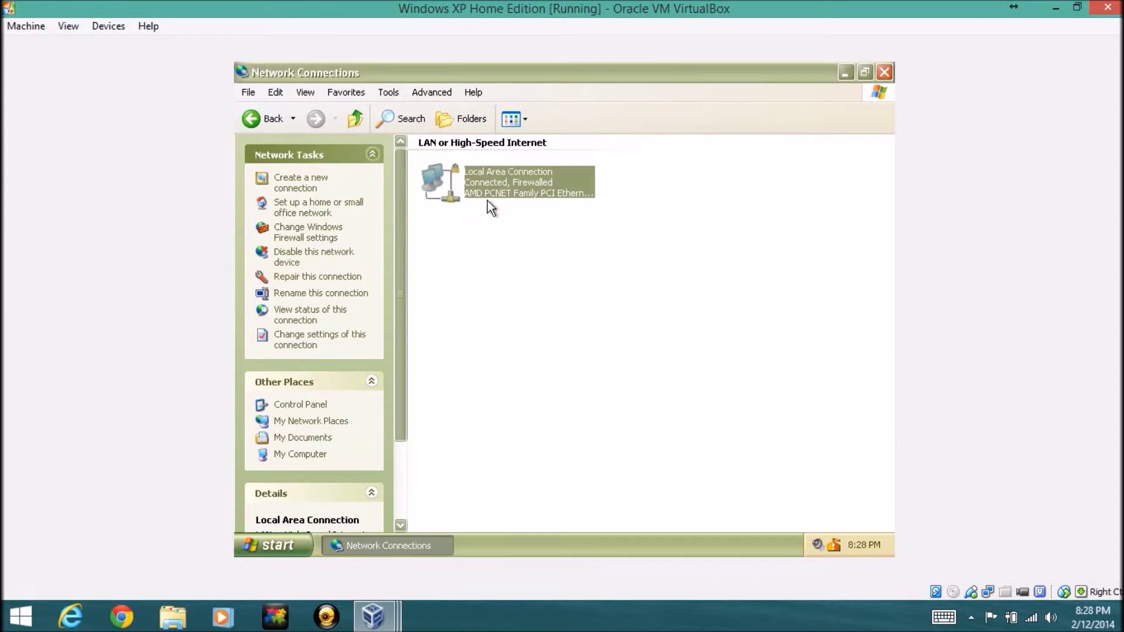
click(260, 118)
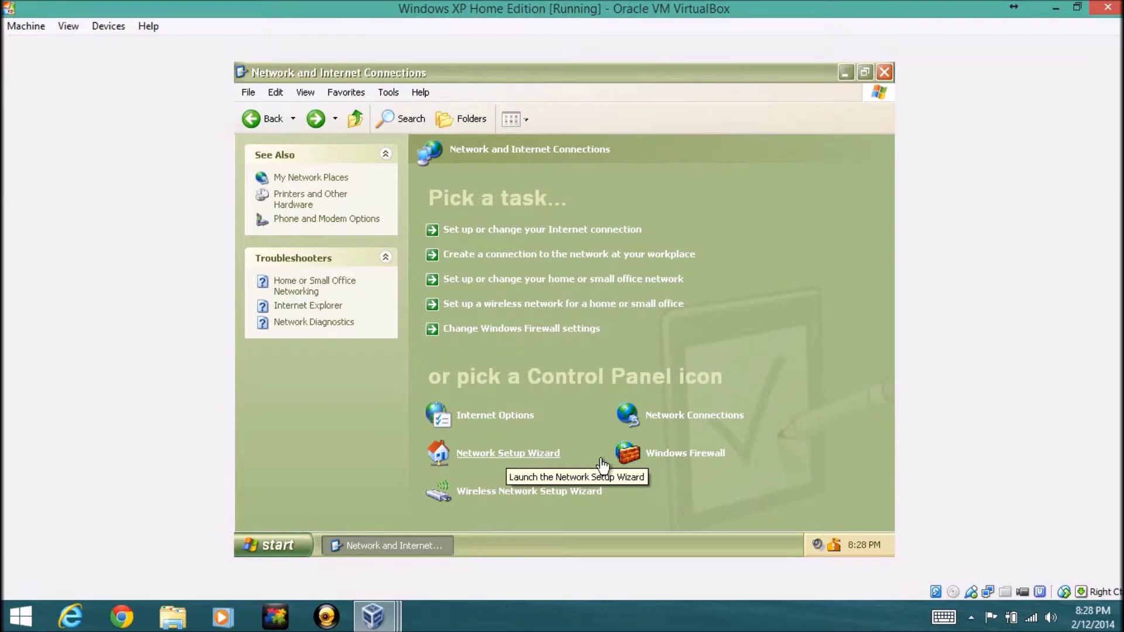
Run the Network Setup Wizard to its connection-method page, then cancel it
click(537, 463)
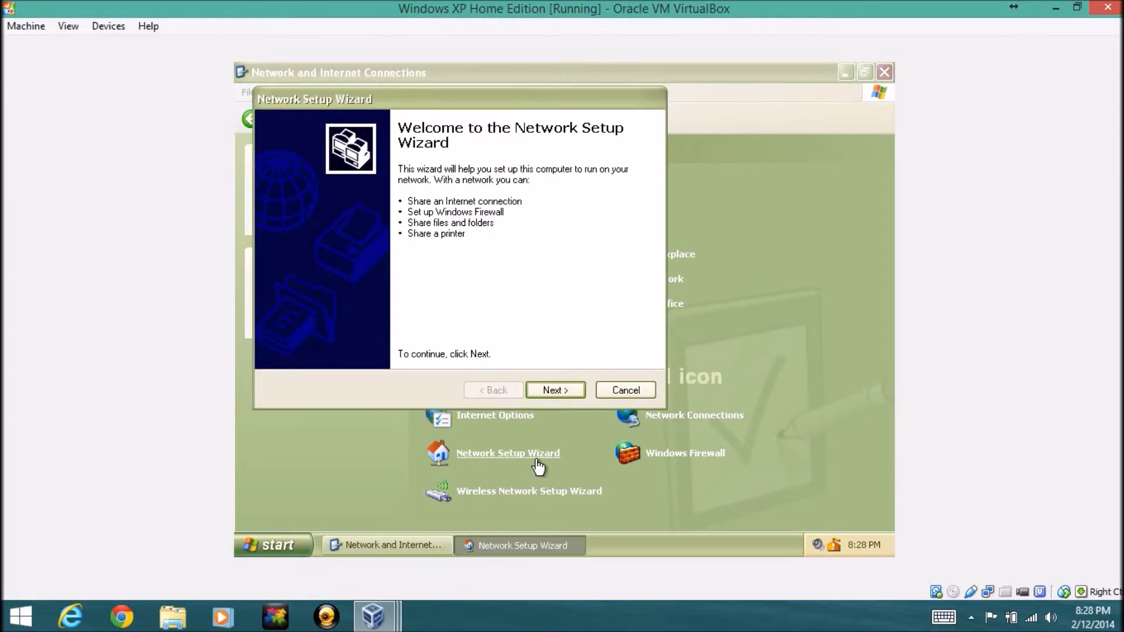
click(560, 391)
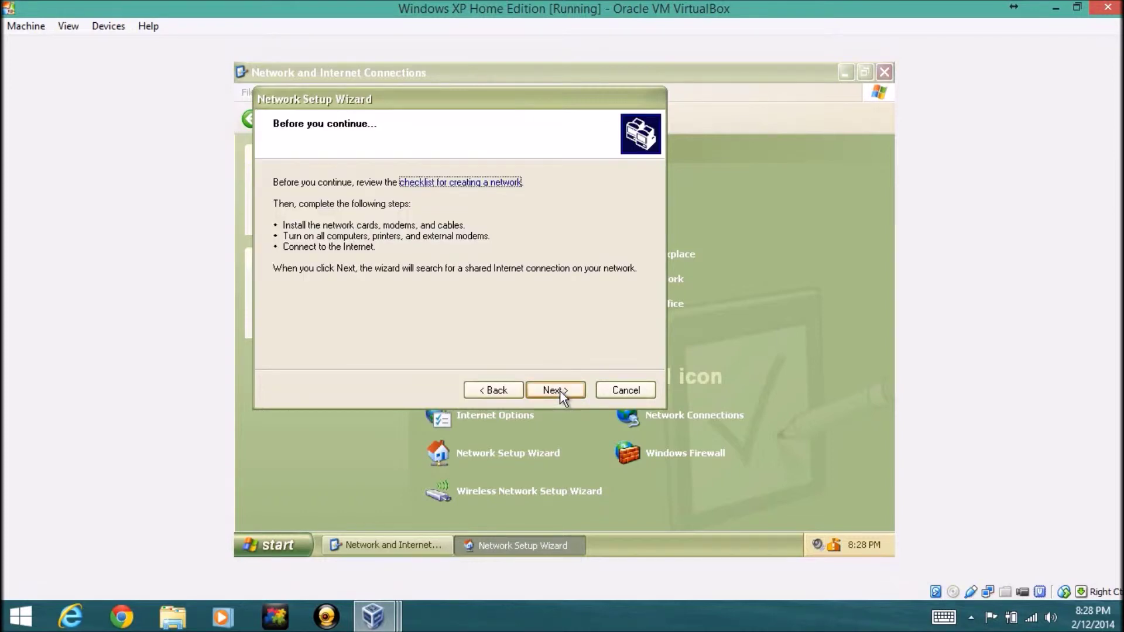
click(560, 391)
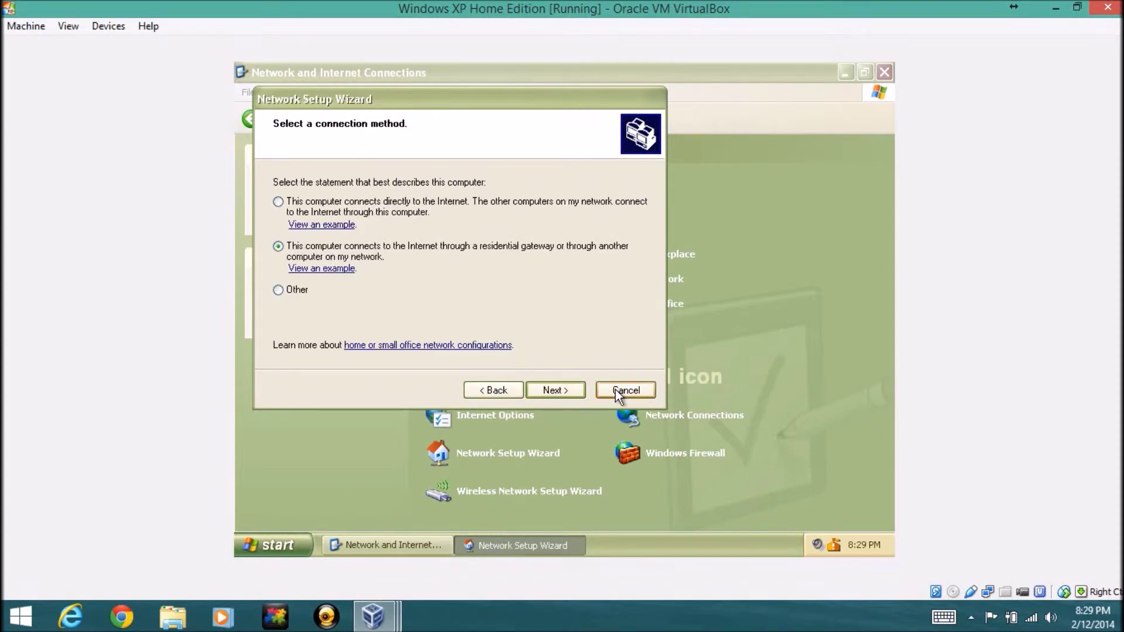
click(616, 389)
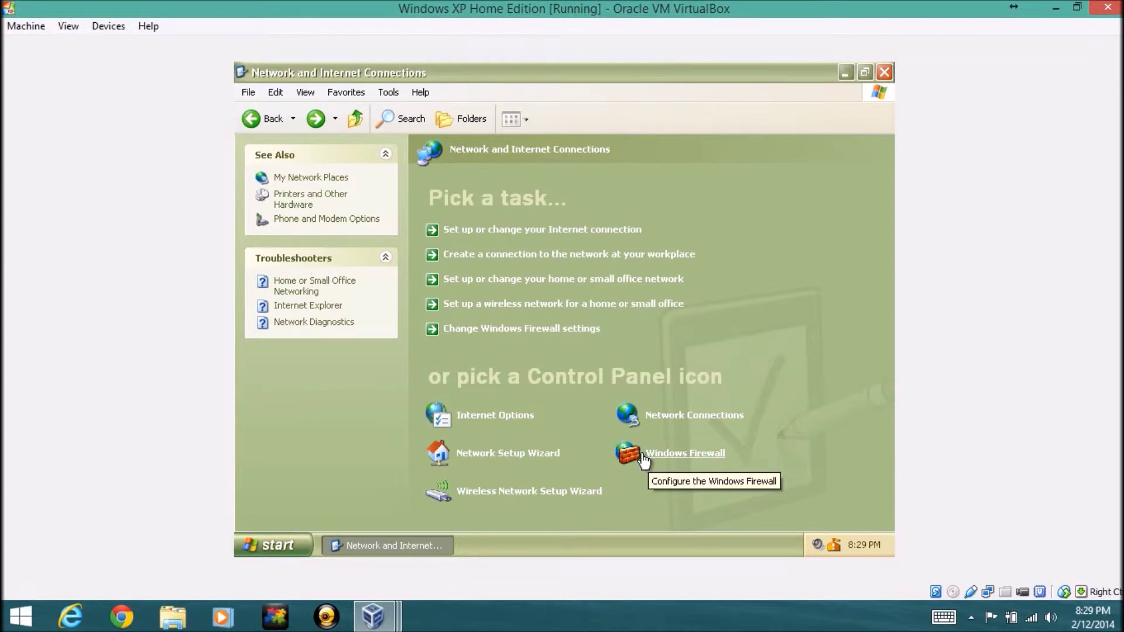
Start the Wireless Network Setup Wizard and name the network 'Epan247Dominoez'
click(536, 503)
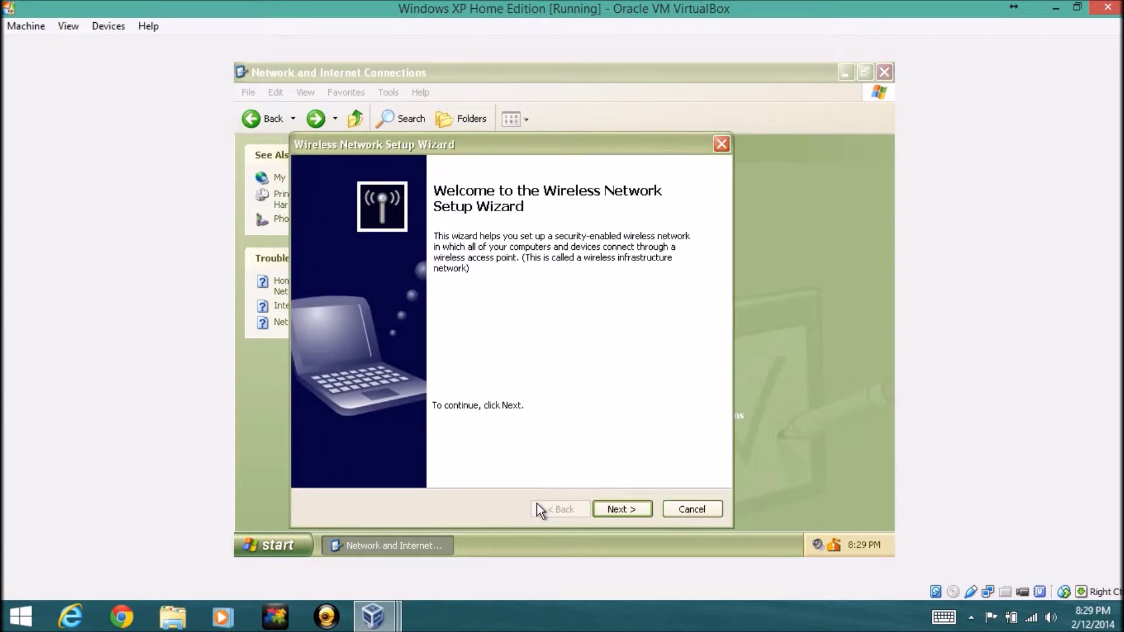
click(637, 509)
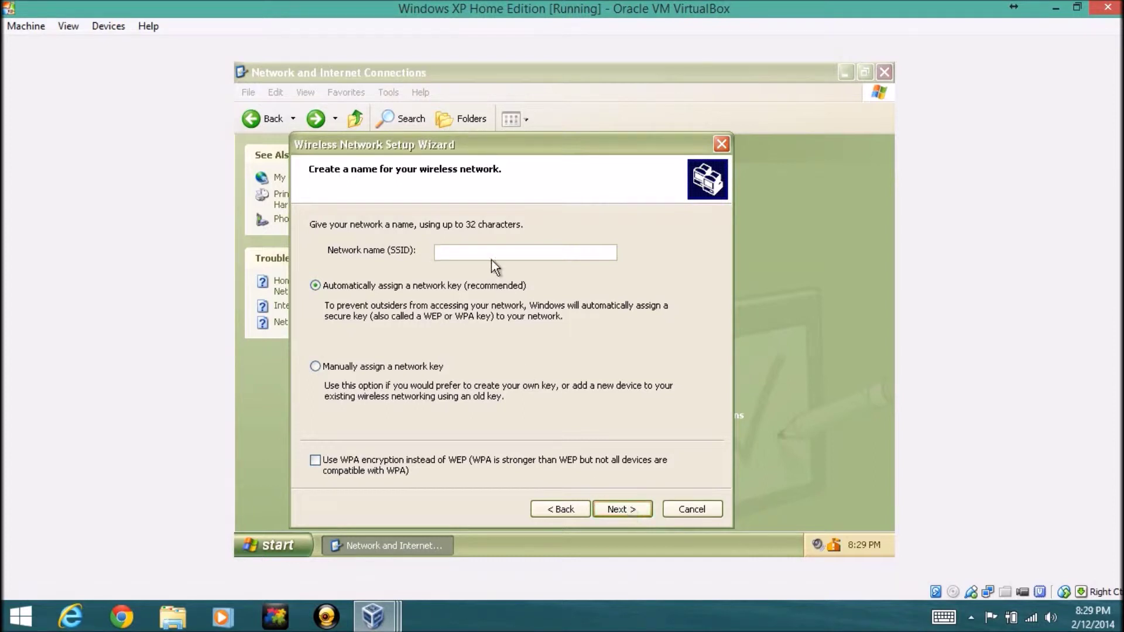
text(Epan247Dominoez)
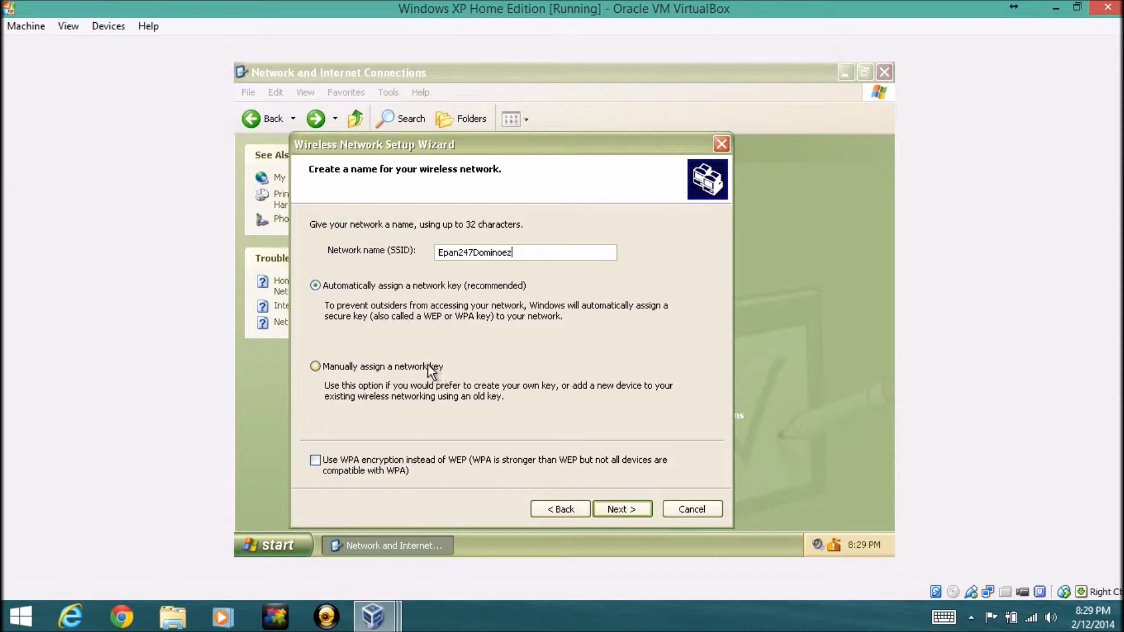
Choose a manual network key, cancel the wizard, and open Sounds, Speech, and Audio Devices
click(374, 364)
click(697, 515)
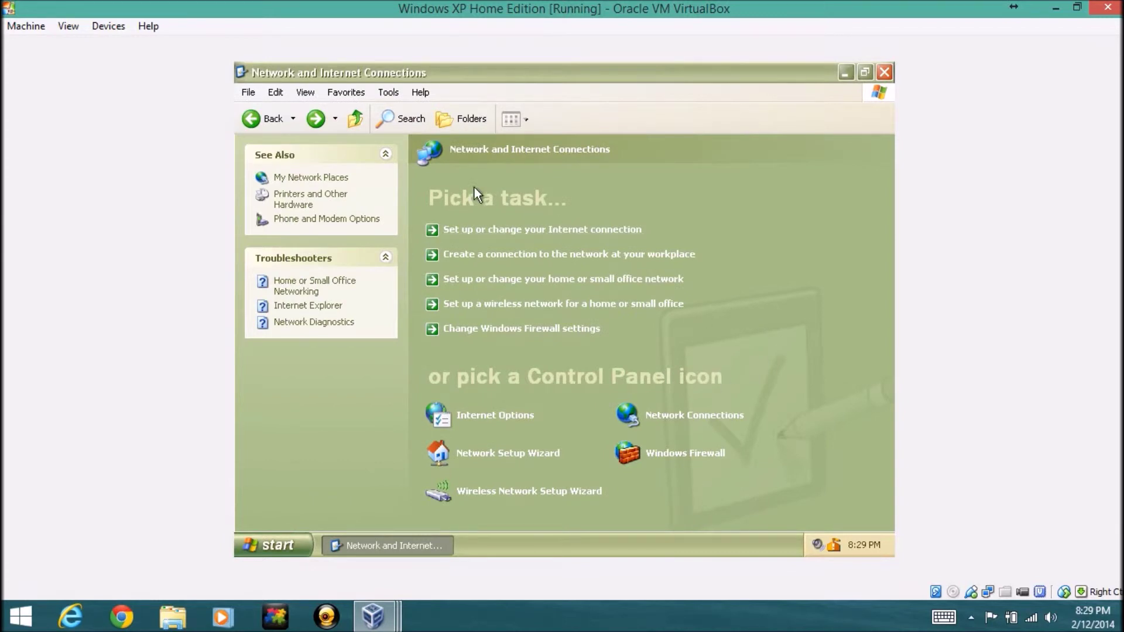
click(268, 118)
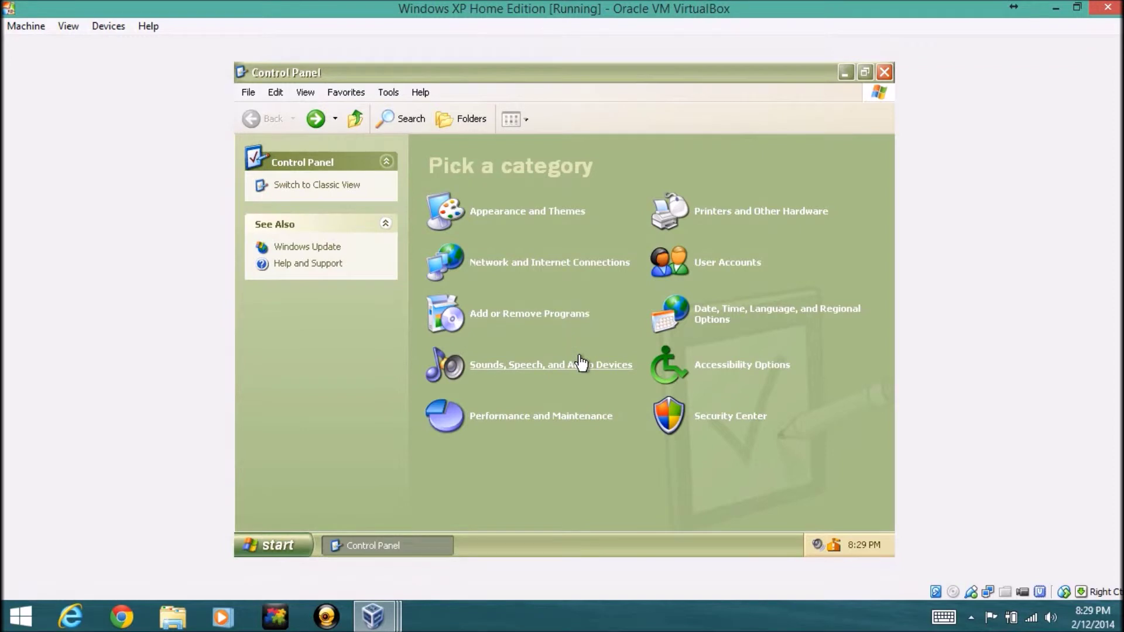
click(581, 372)
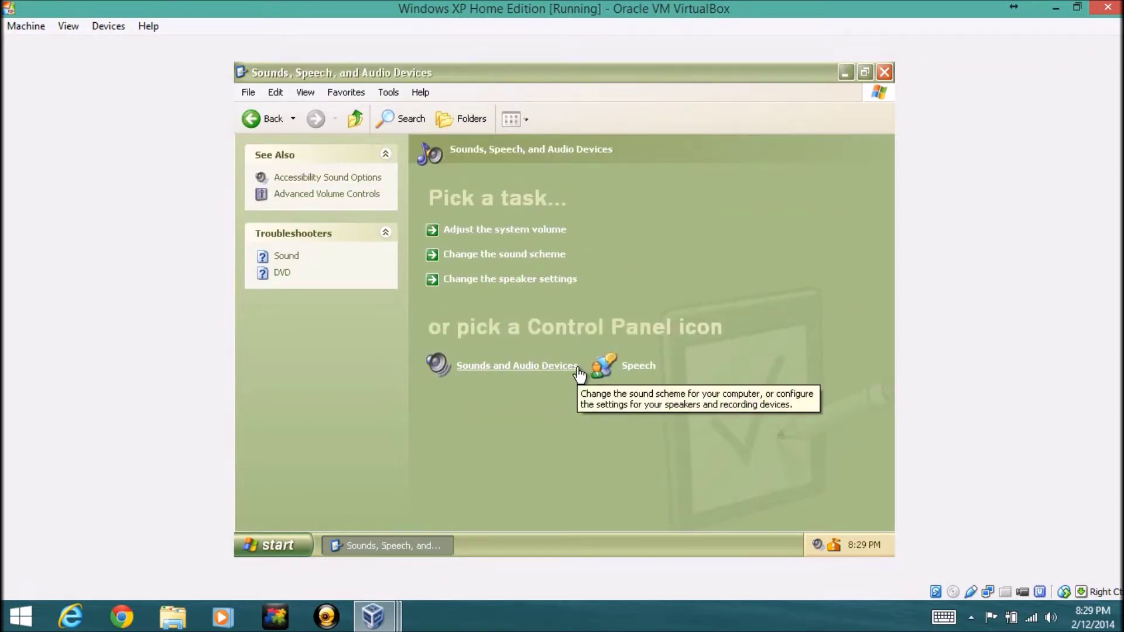
Open Sounds and Audio Devices Properties and nudge the device volume slider
click(557, 372)
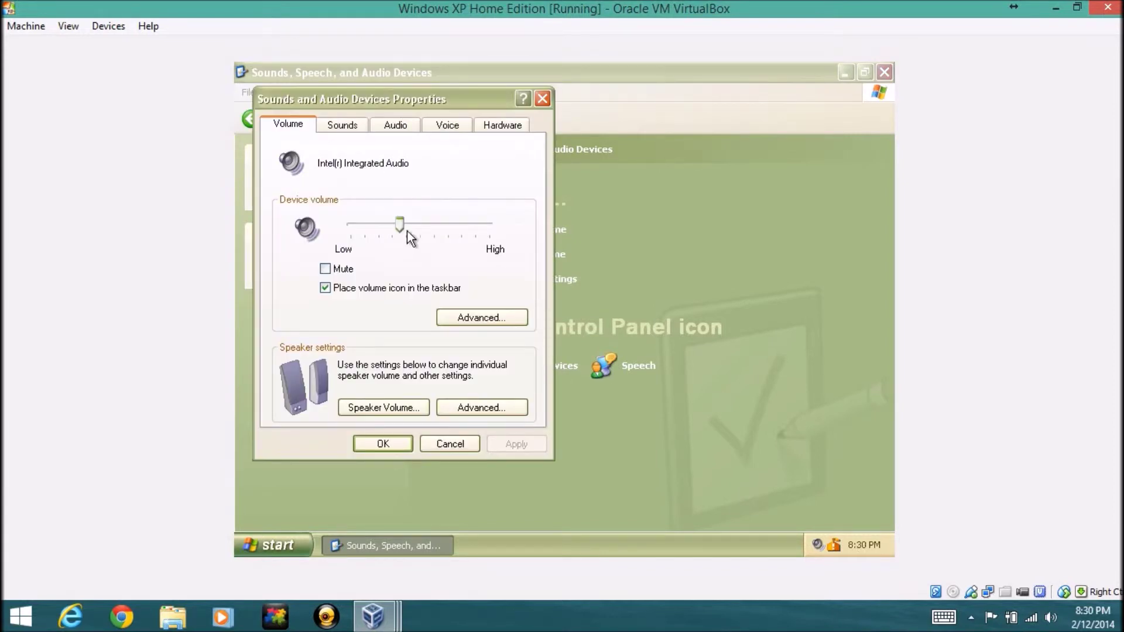
mouse_move(401, 225)
mouse_down()
mouse_move(421, 224)
mouse_move(406, 226)
mouse_up()
drag(343, 106, 343, 110)
On the Sounds tab, play the Exit Windows event sound without changing it
click(345, 129)
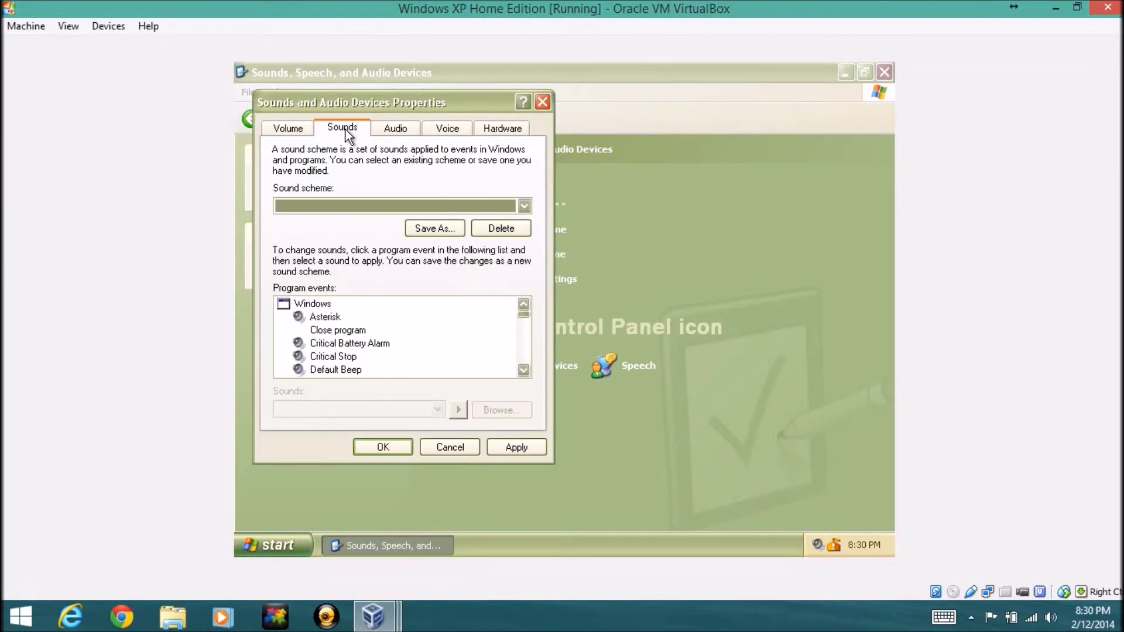
scroll(337, 331, down, 1)
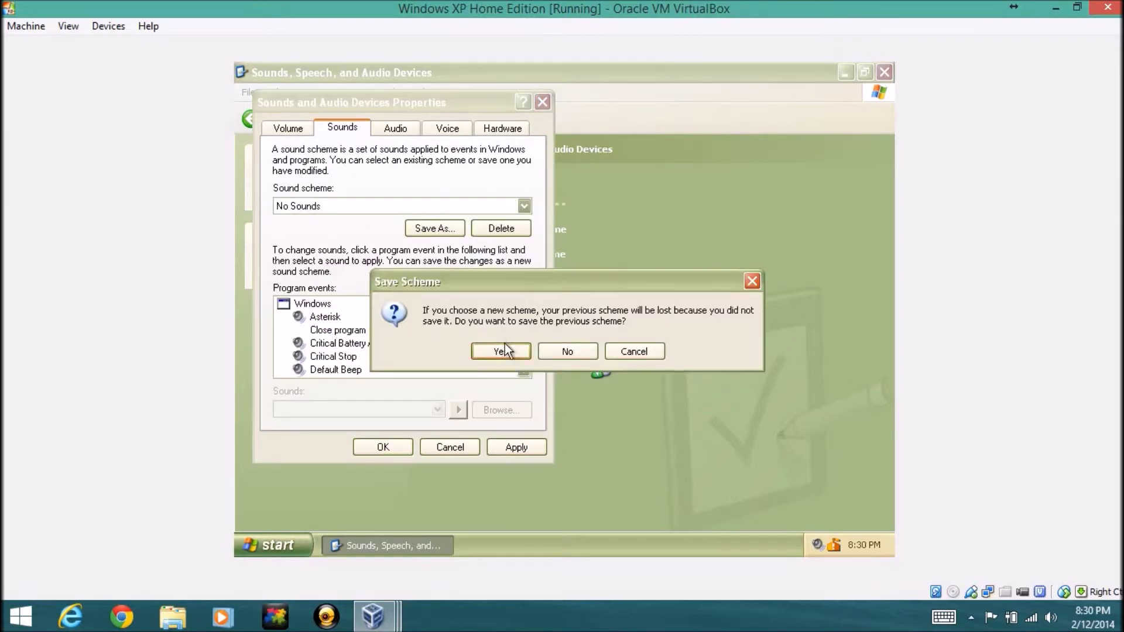
click(641, 351)
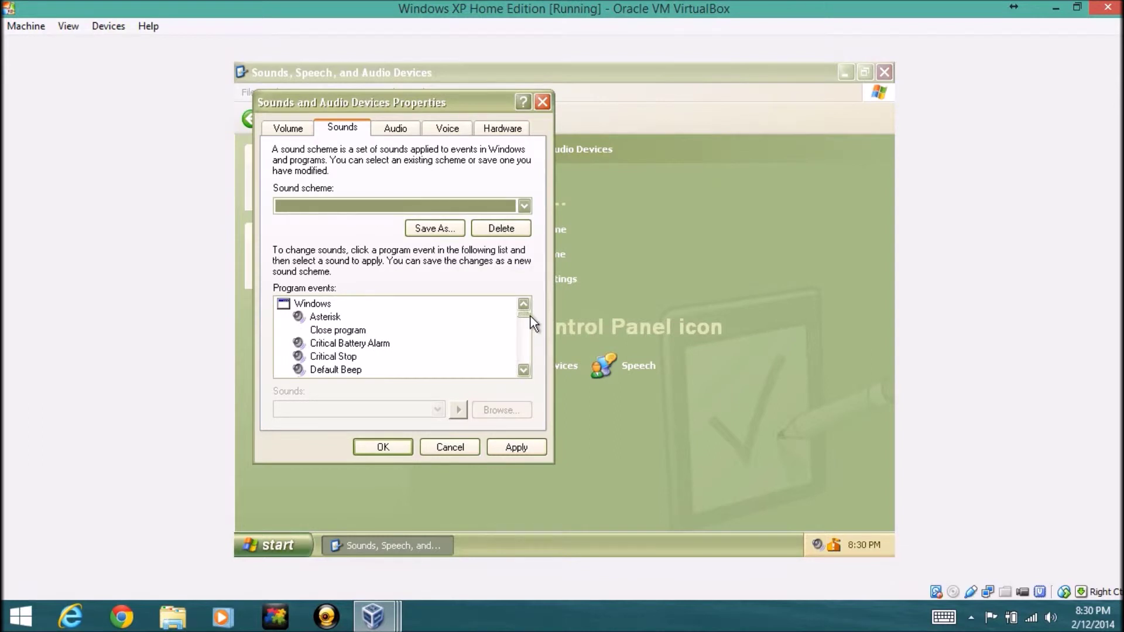
drag(530, 316, 528, 326)
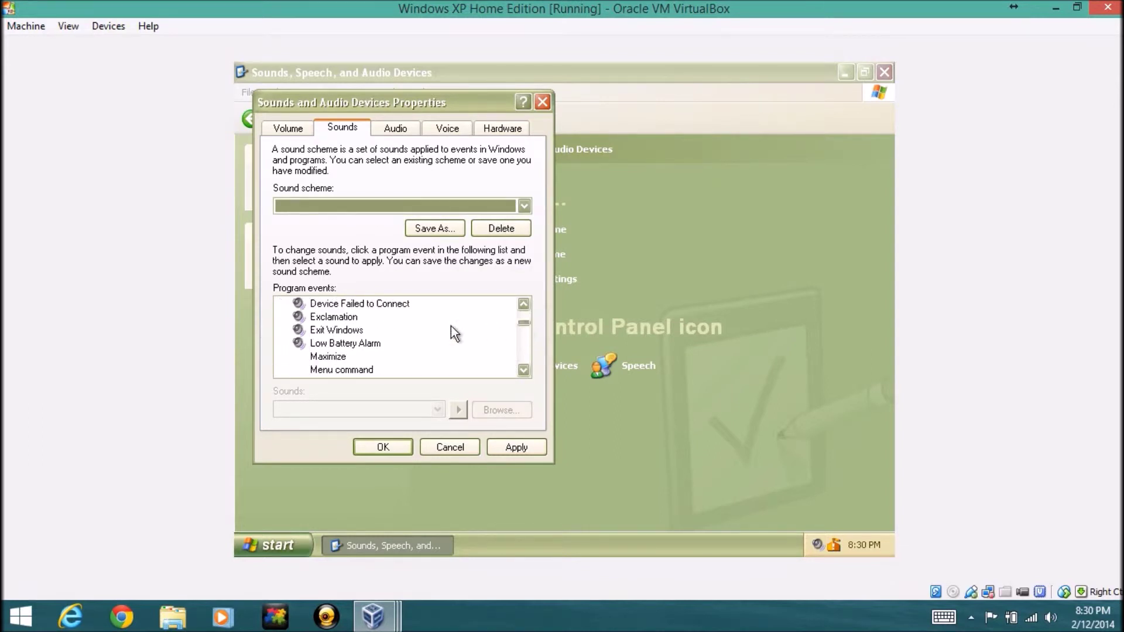
click(336, 330)
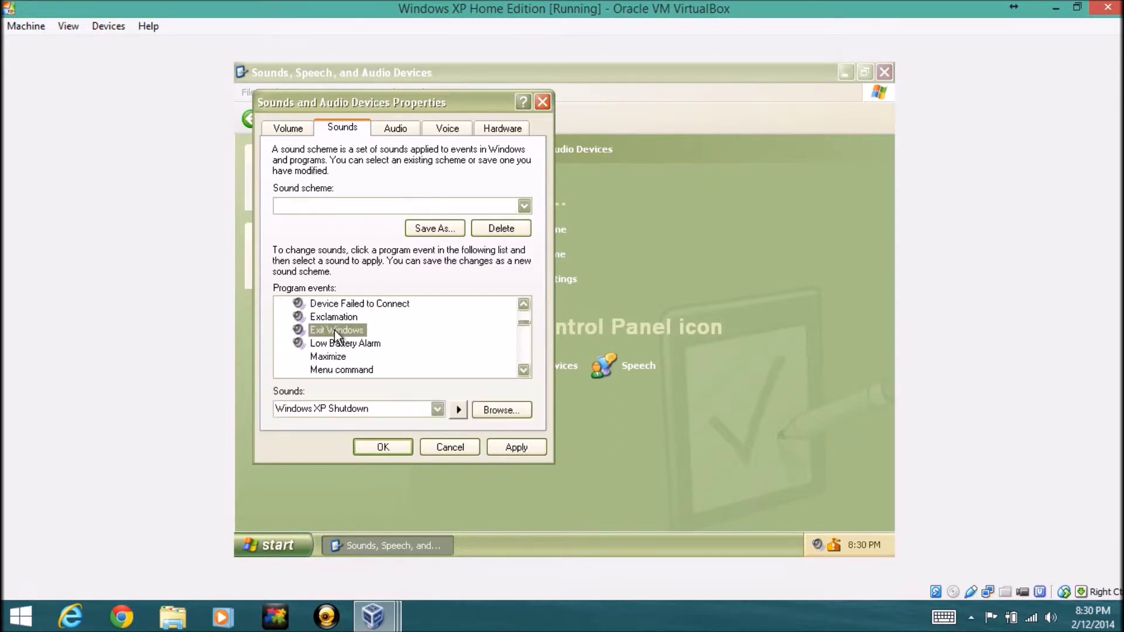
click(459, 409)
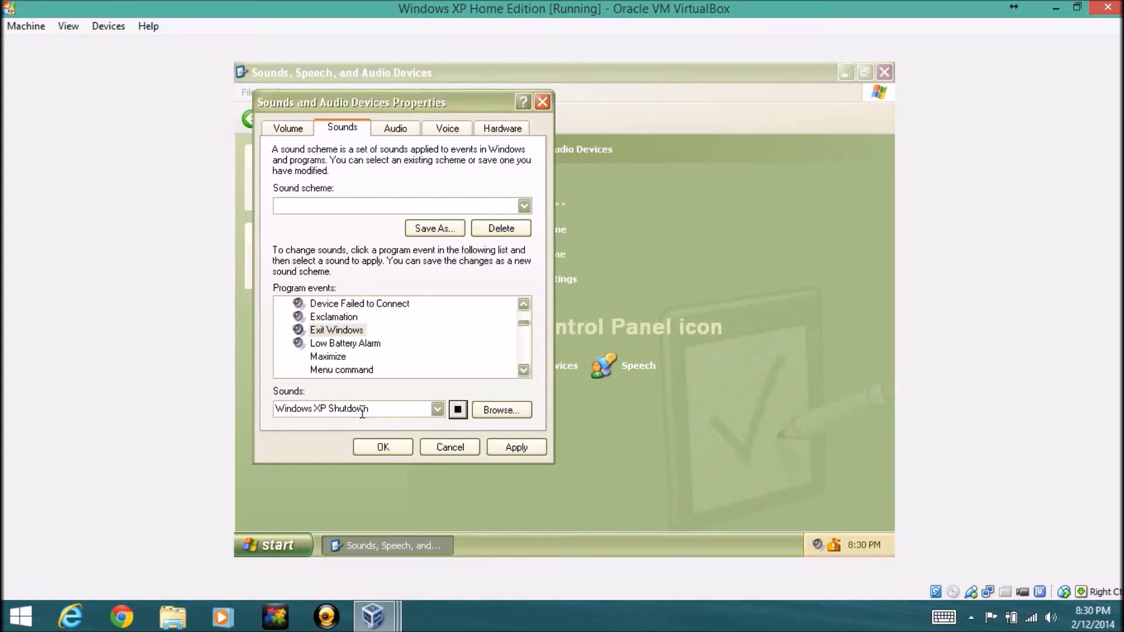
click(442, 410)
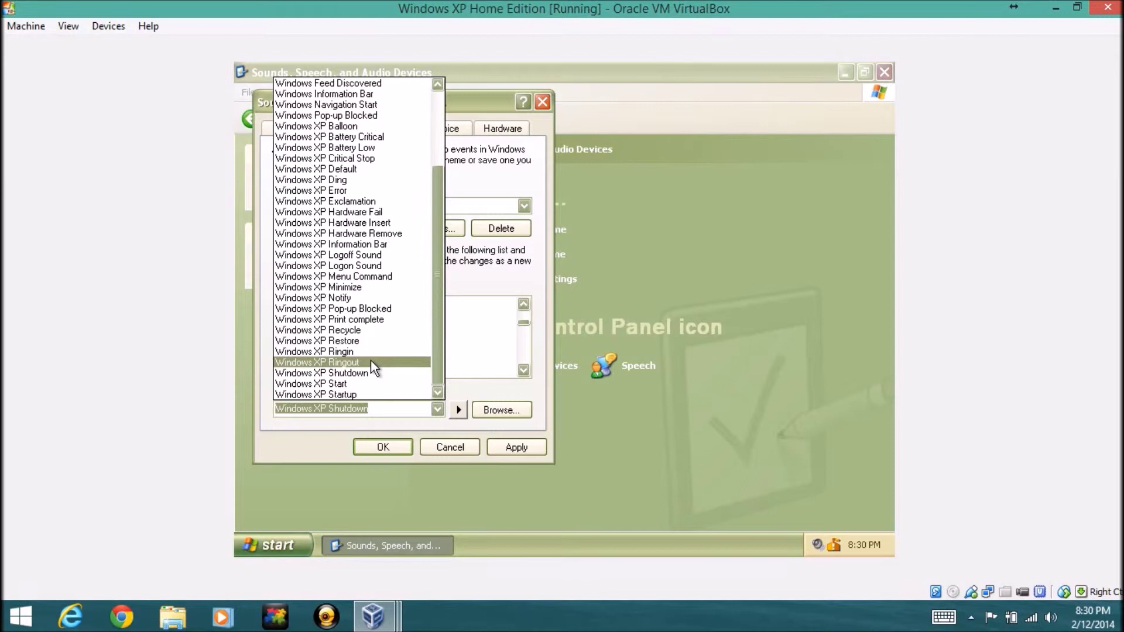
click(488, 393)
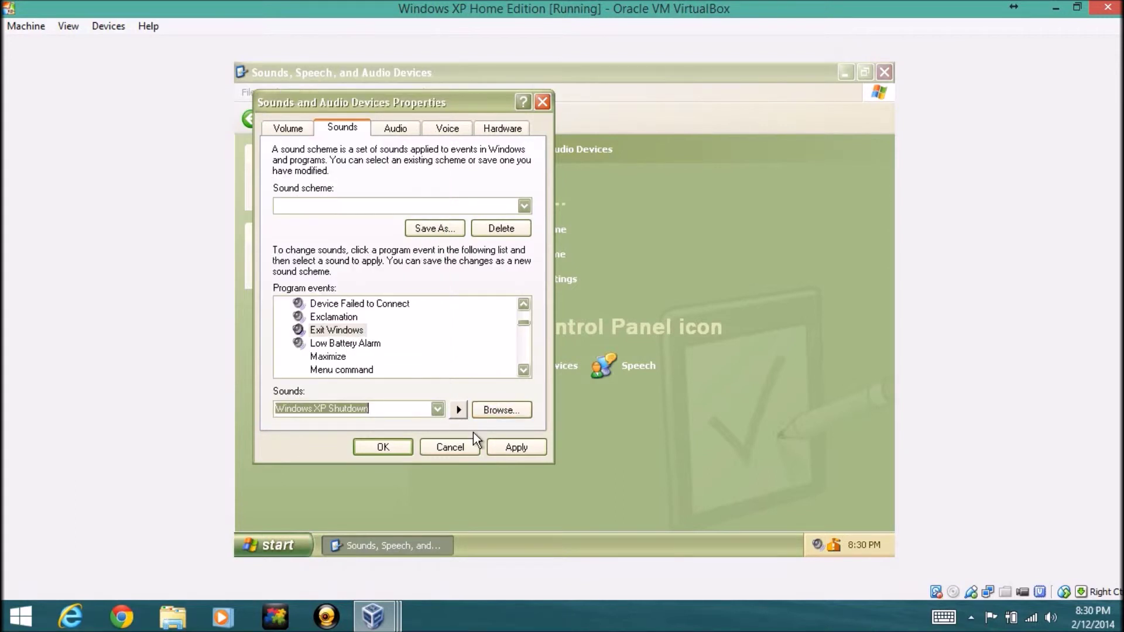
Review the Audio, Voice and Hardware tabs, then cancel without saving
click(395, 126)
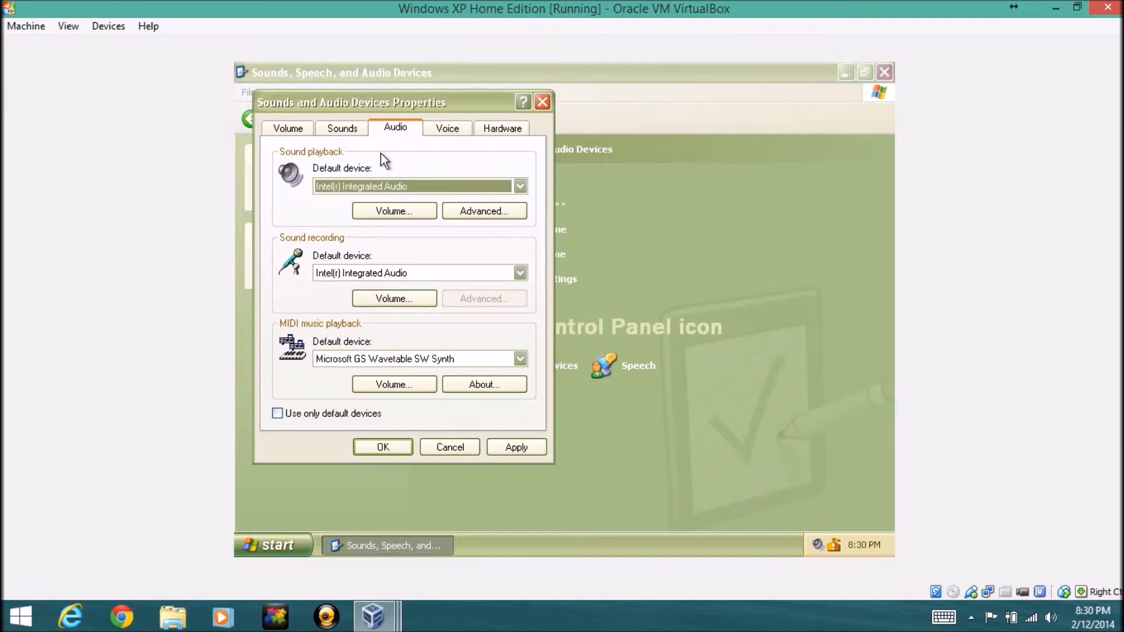
click(466, 125)
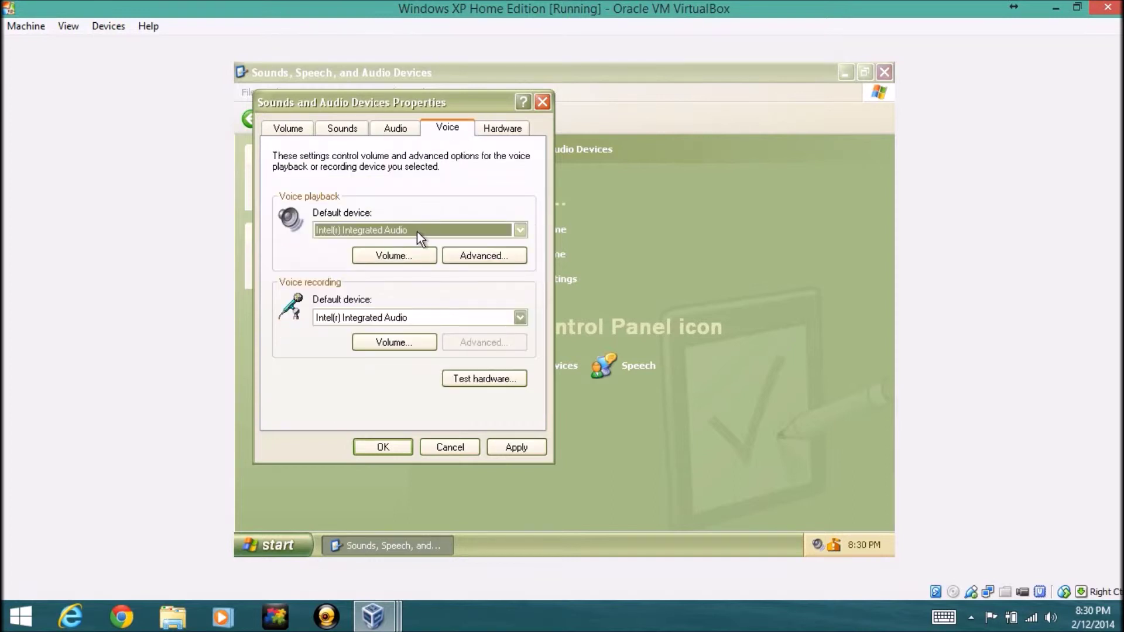
click(502, 128)
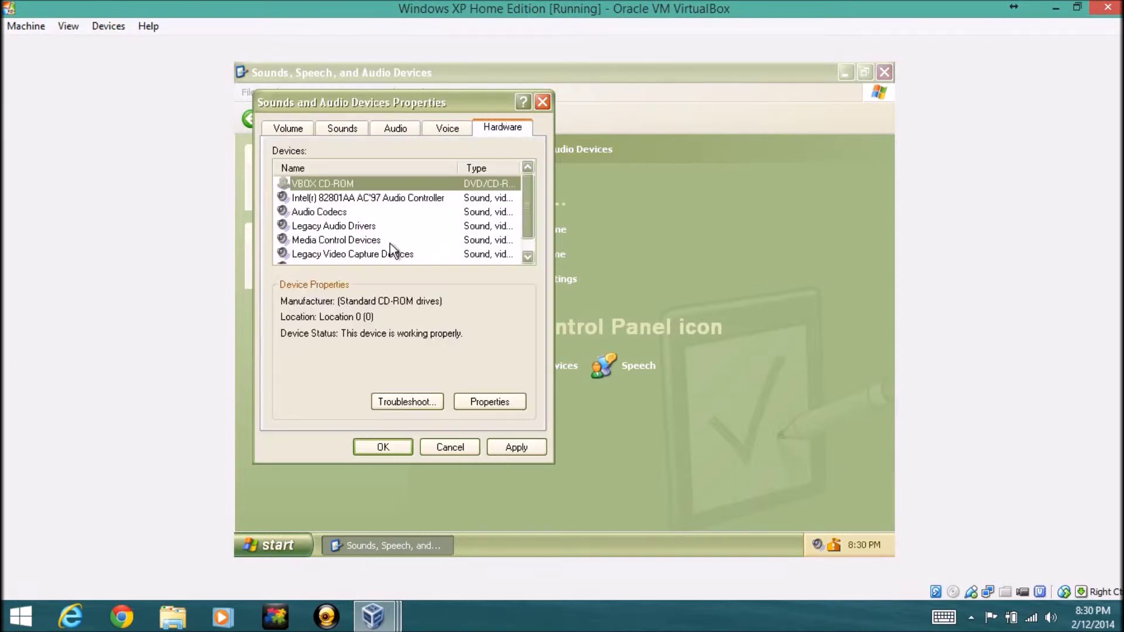
scroll(339, 203, down, 1)
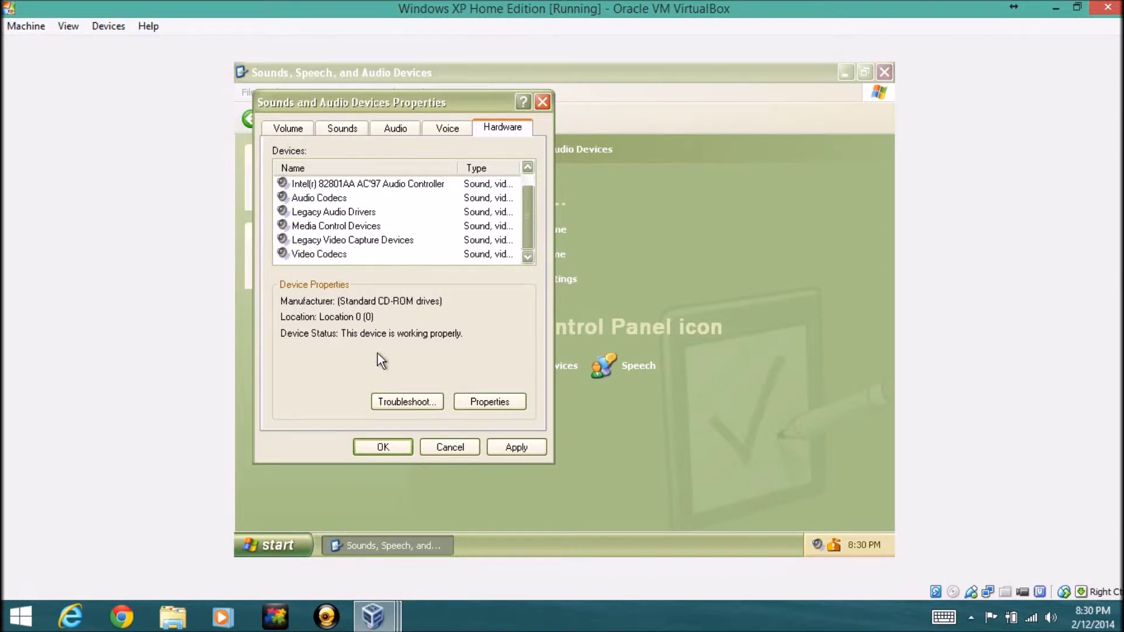
click(458, 448)
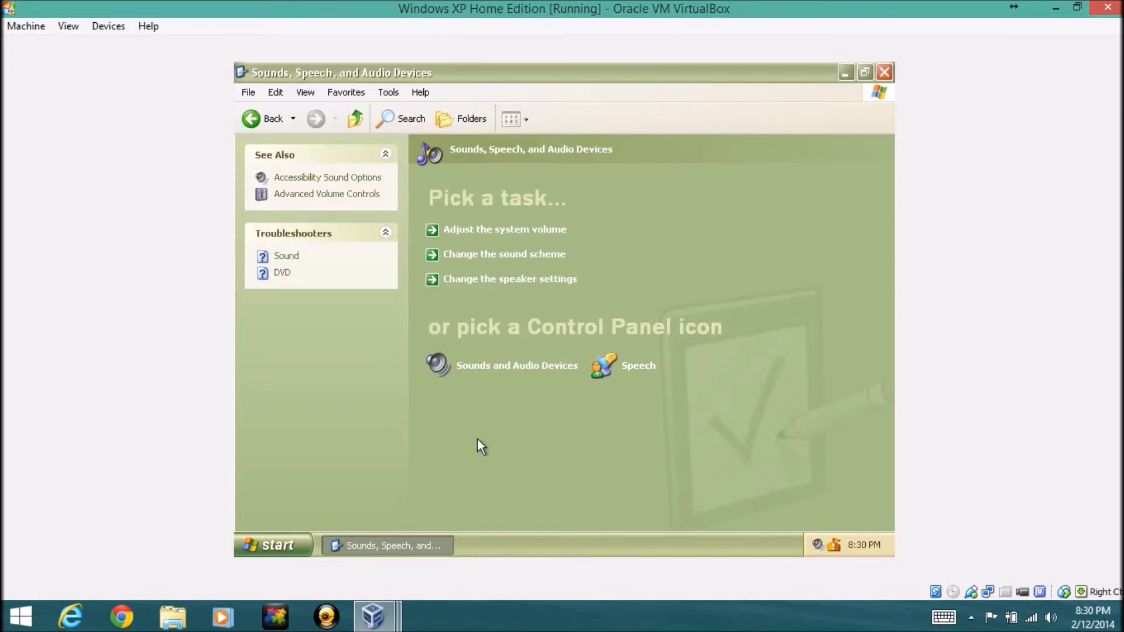
click(634, 366)
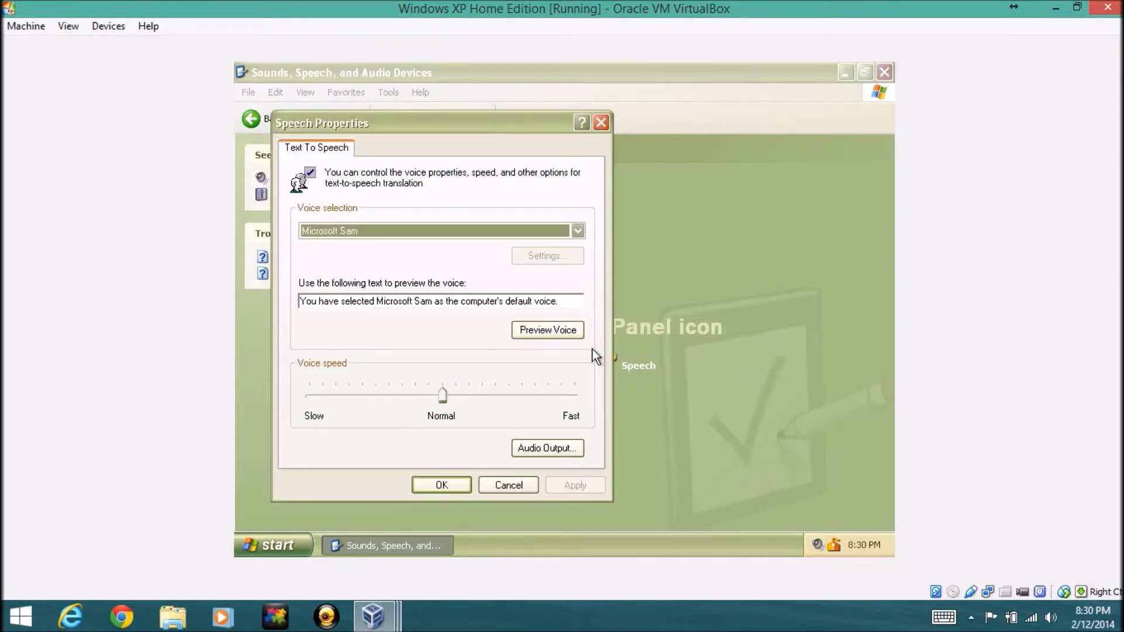
click(471, 229)
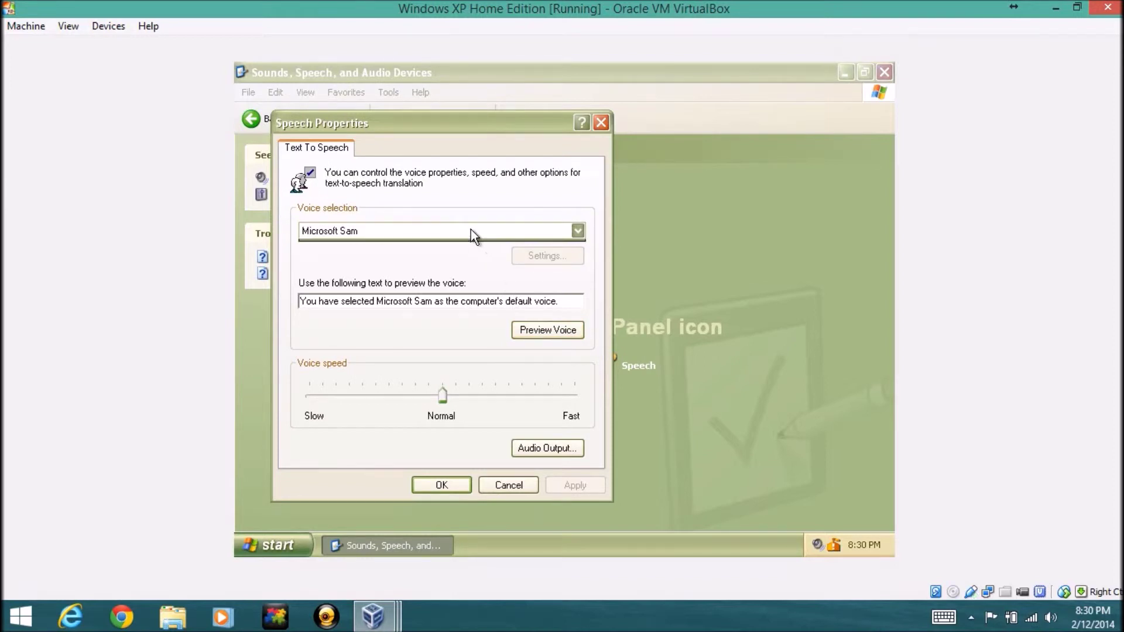
click(472, 246)
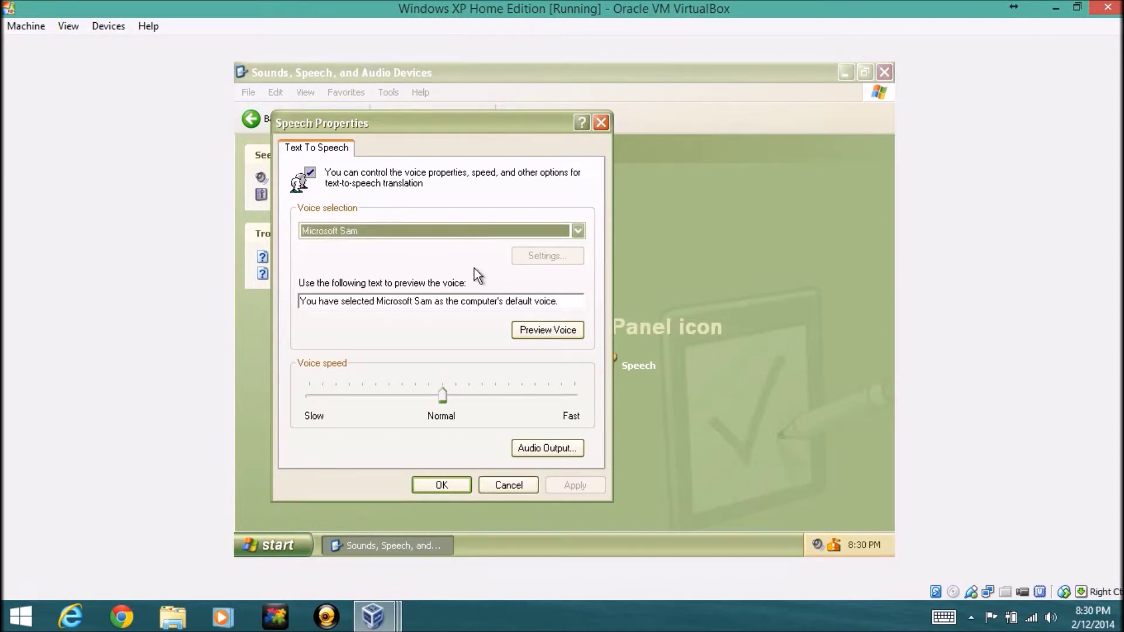
click(444, 404)
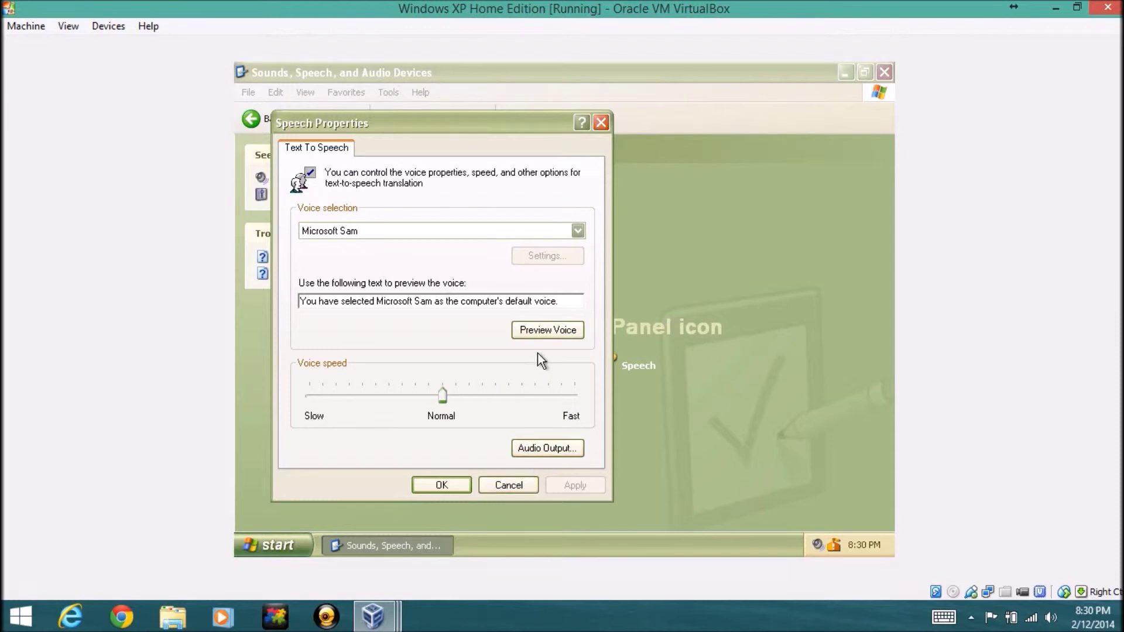
click(508, 485)
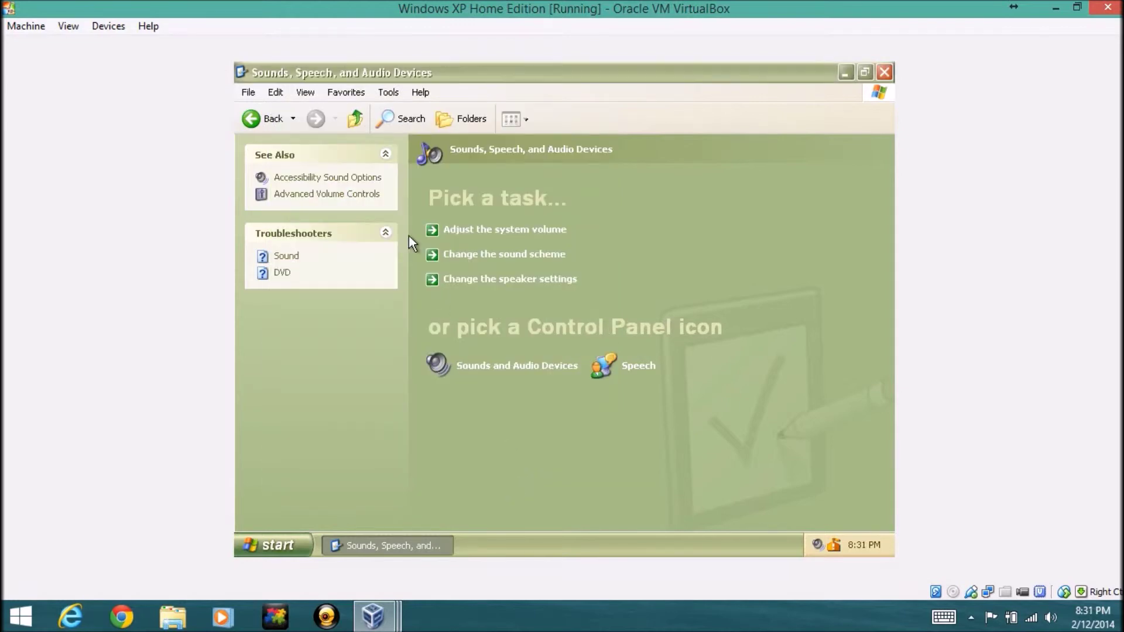
click(258, 122)
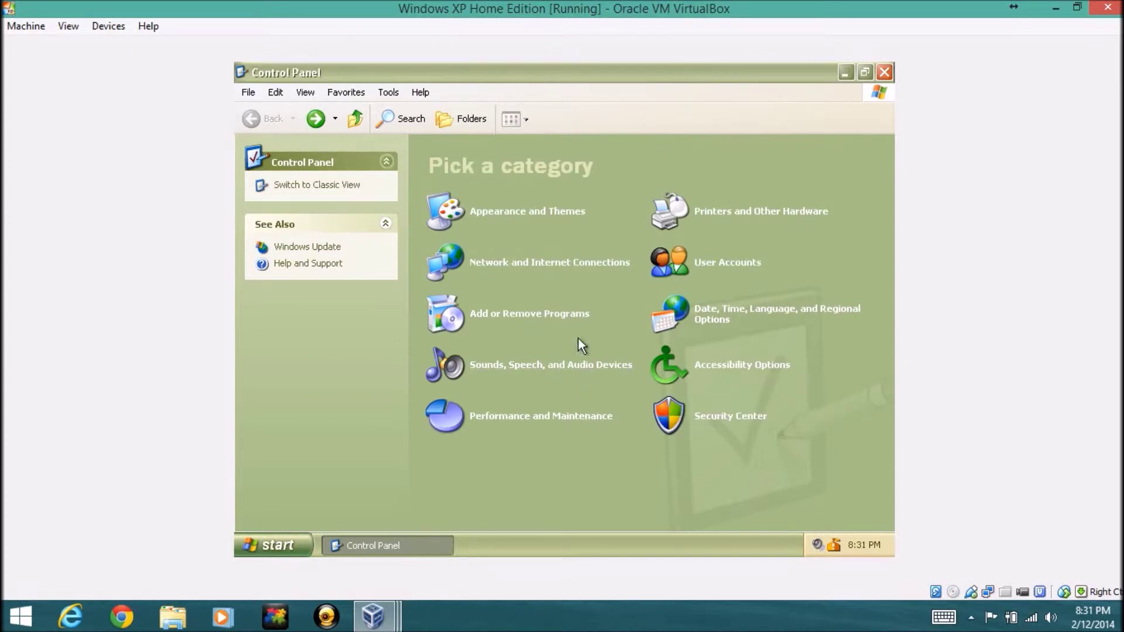
Open Printers and Other Hardware, cancel Phone and Modem's Location Information prompt, then open Keyboard Properties
click(752, 206)
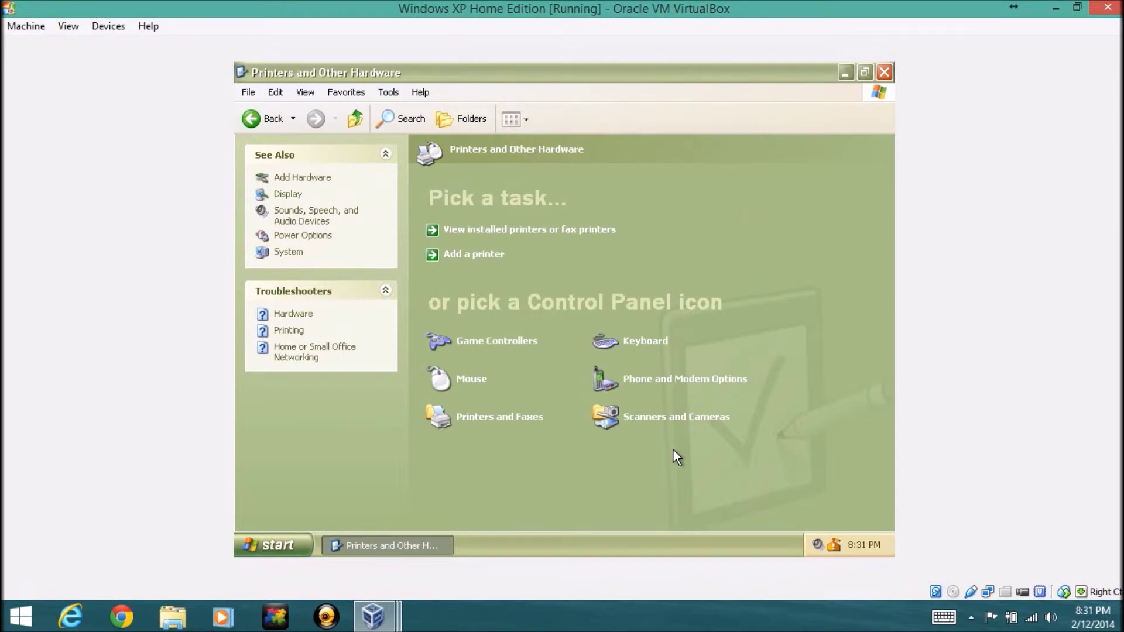
click(663, 385)
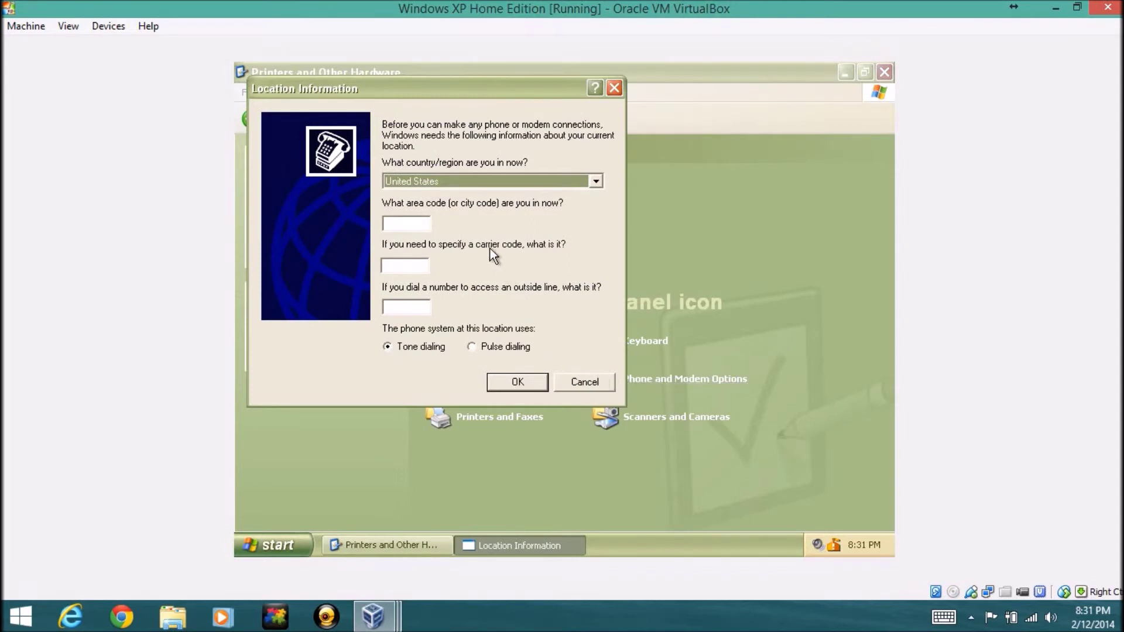
click(473, 174)
click(469, 177)
click(575, 381)
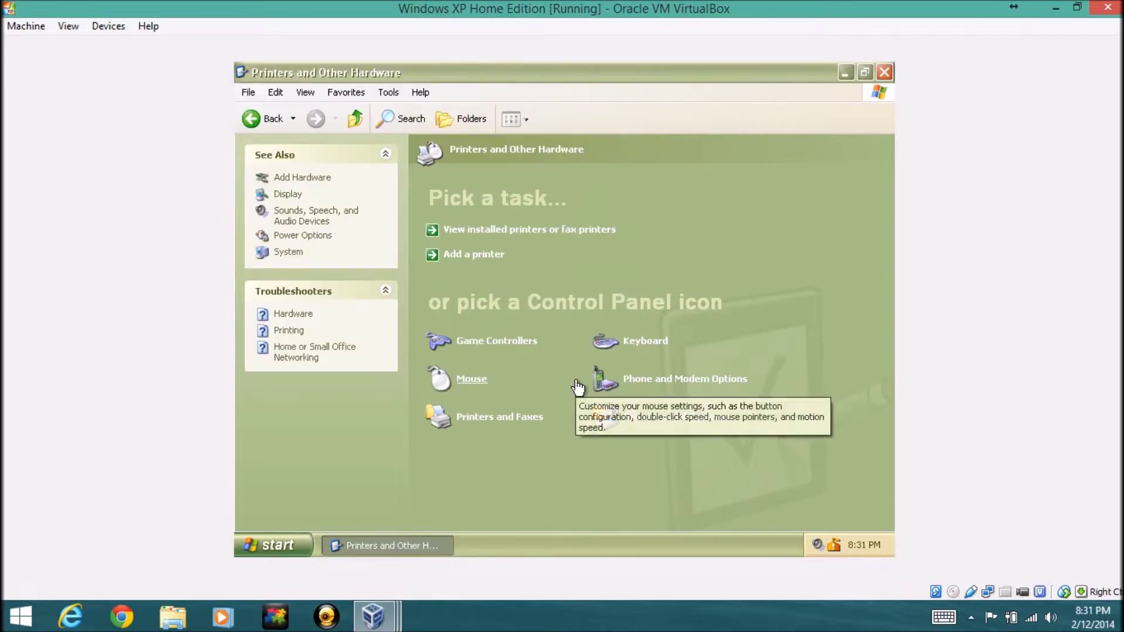
click(631, 346)
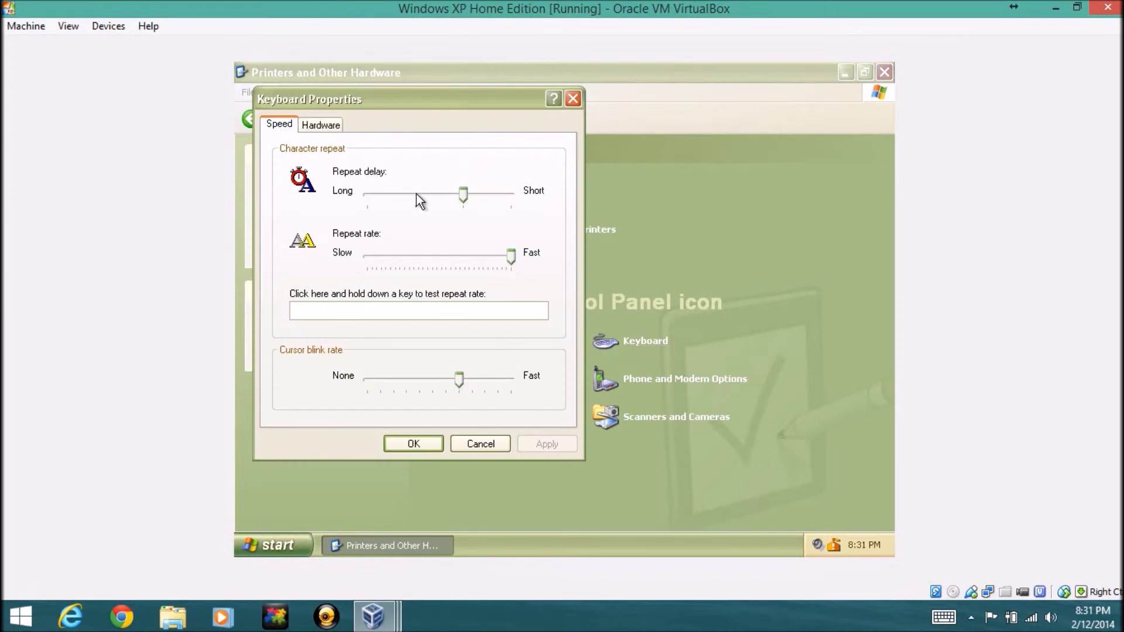
Test the keyboard repeat rate, drag the cursor blink rate to fast, then cancel Keyboard Properties
click(377, 310)
text(iiiiiiiiiii)
key(BackSpace)
key(BackSpace)
key(BackSpace)
key(BackSpace)
key(BackSpace)
key(BackSpace)
key(BackSpace)
key(BackSpace)
key(BackSpace)
key(BackSpace)
key(BackSpace)
key(BackSpace)
drag(472, 377, 500, 380)
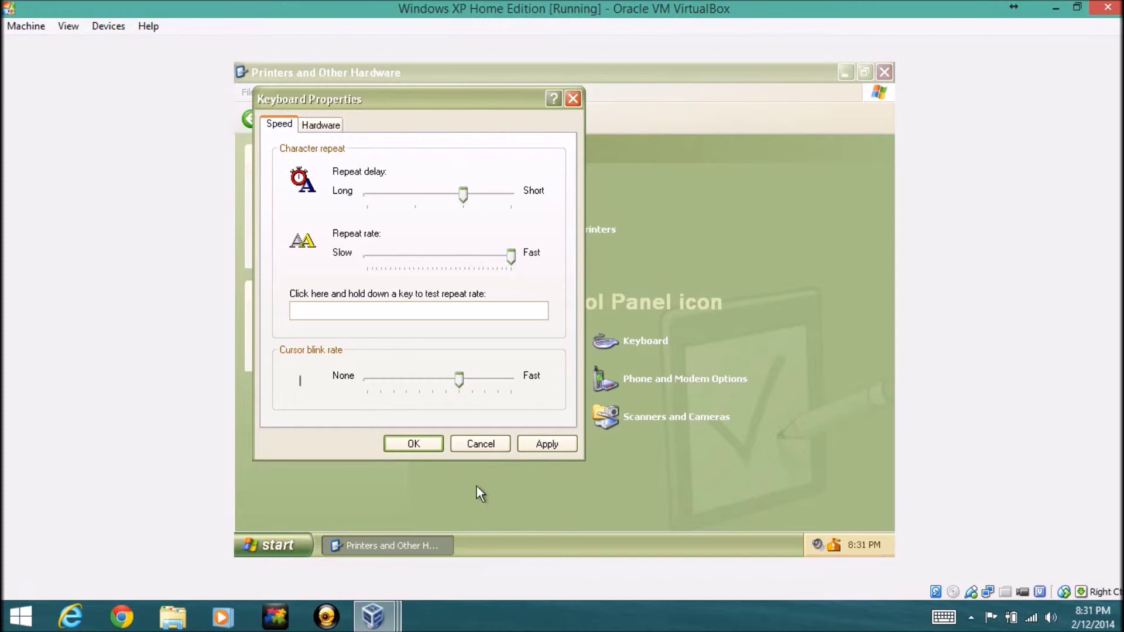
click(478, 444)
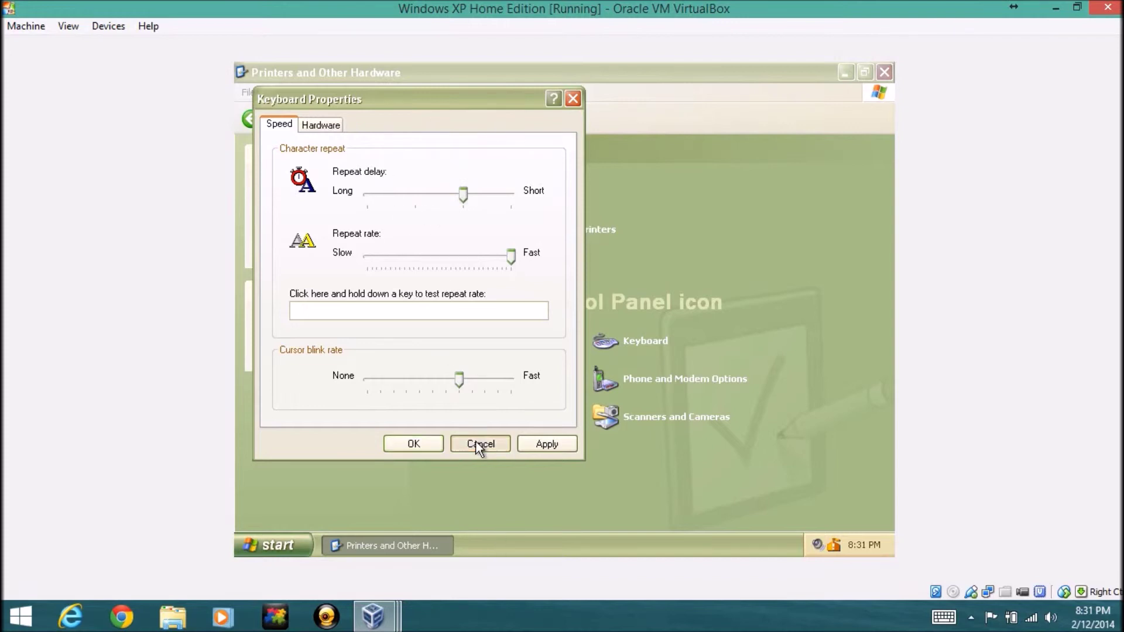
Check the empty Game Controllers list, close it, and open Mouse Properties
click(505, 346)
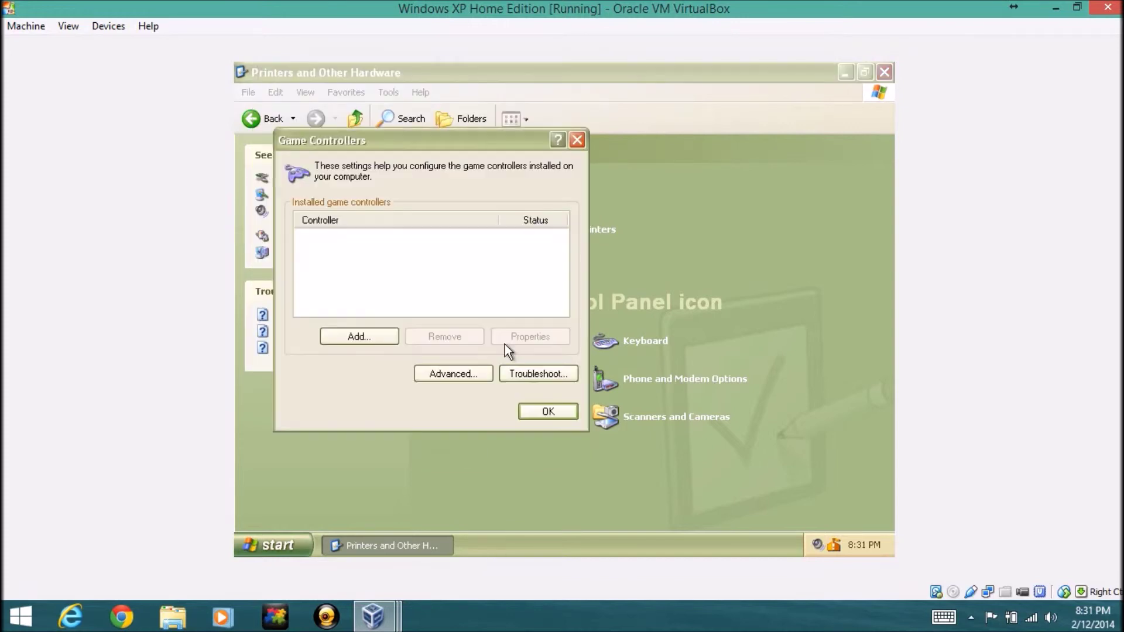
click(549, 410)
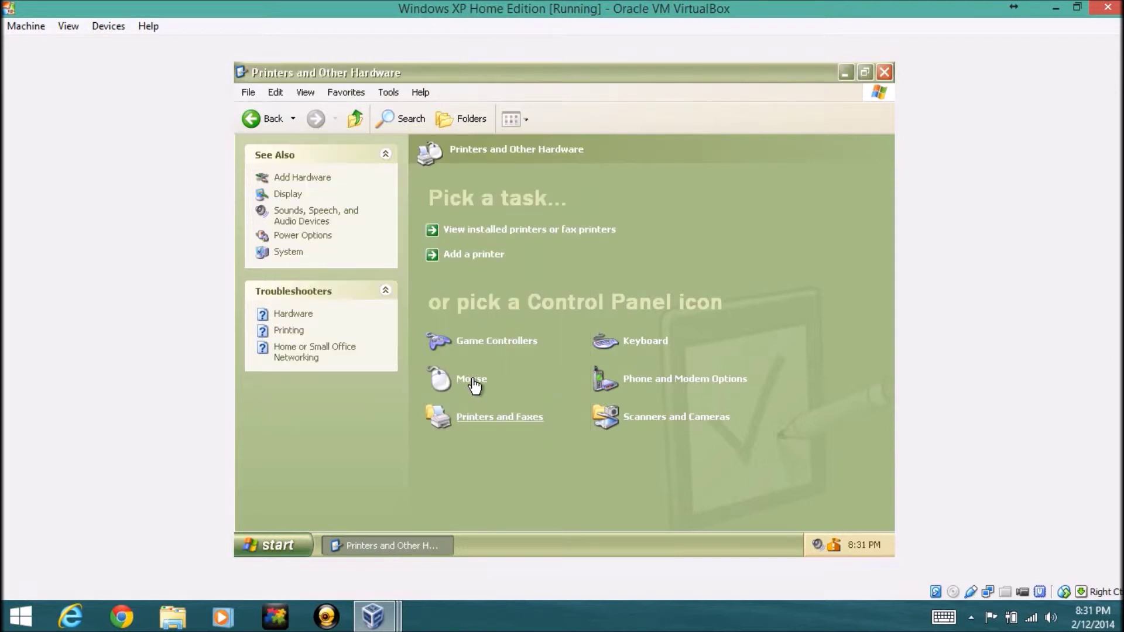
click(473, 381)
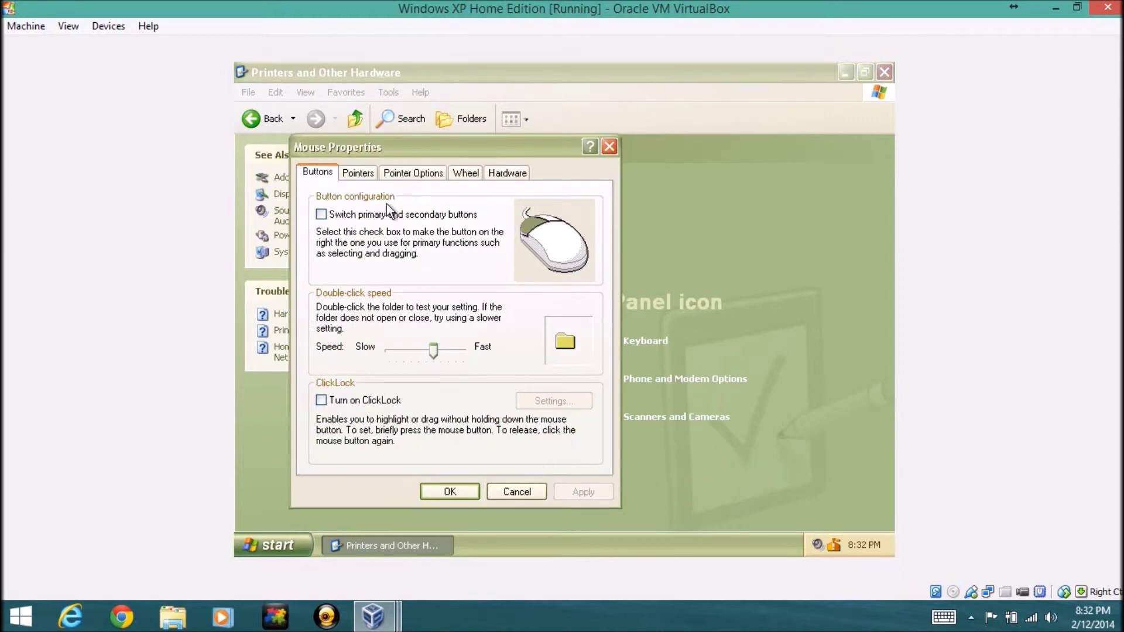
Browse the mouse Pointers, Pointer Options, Wheel and Hardware tabs, then cancel
click(369, 175)
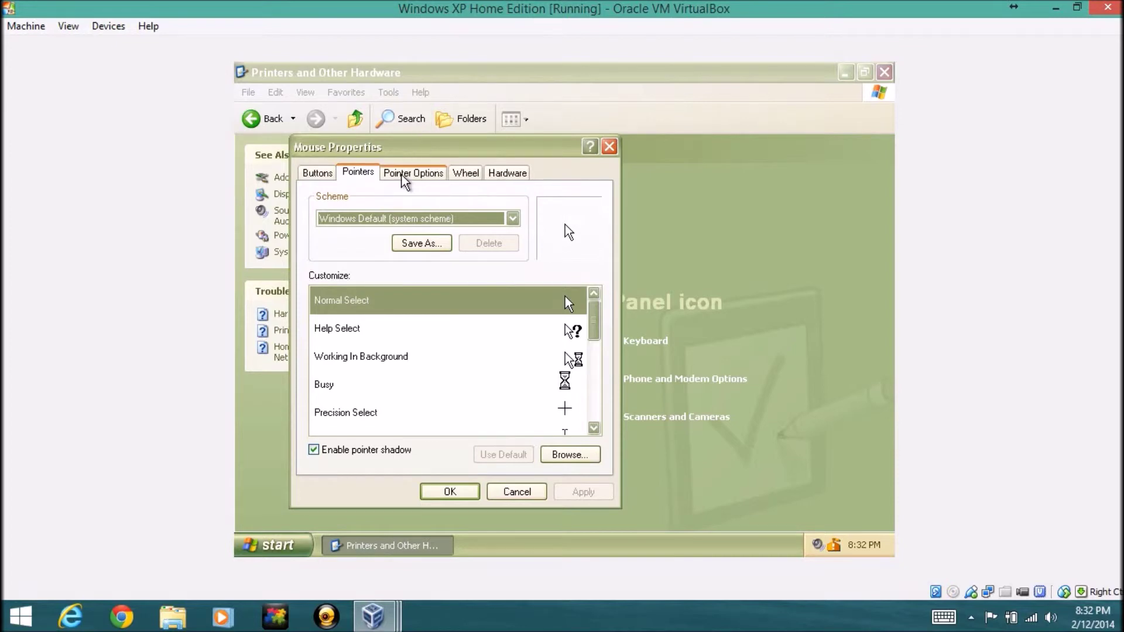
click(440, 172)
click(456, 172)
click(500, 173)
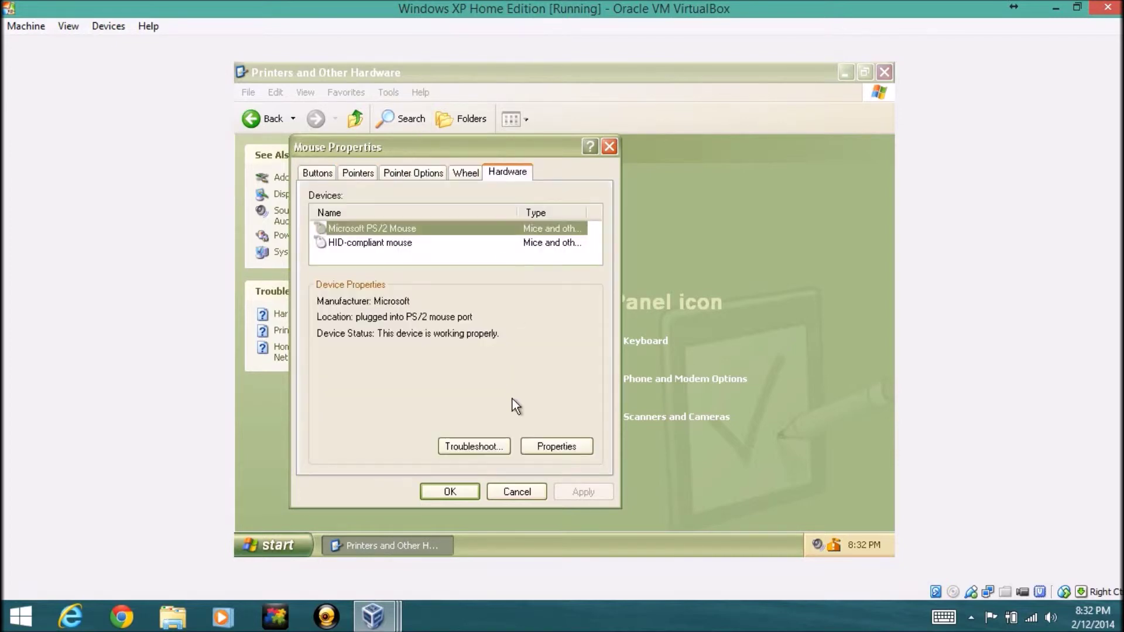
click(515, 494)
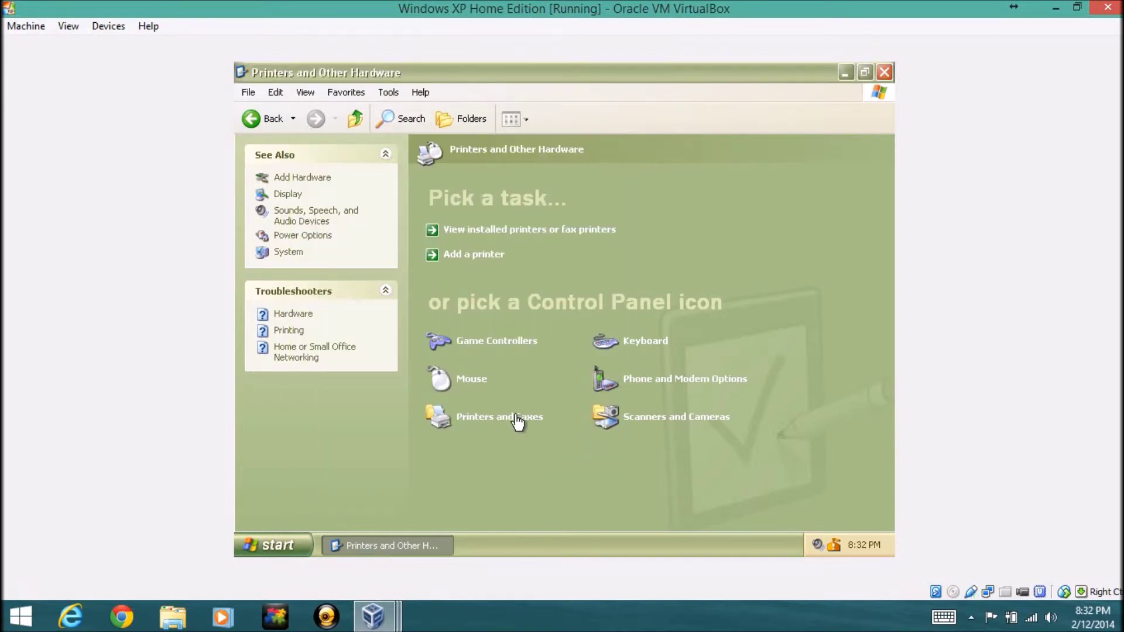
View the empty Printers and Faxes folder, go back to Control Panel, and open User Accounts
click(517, 417)
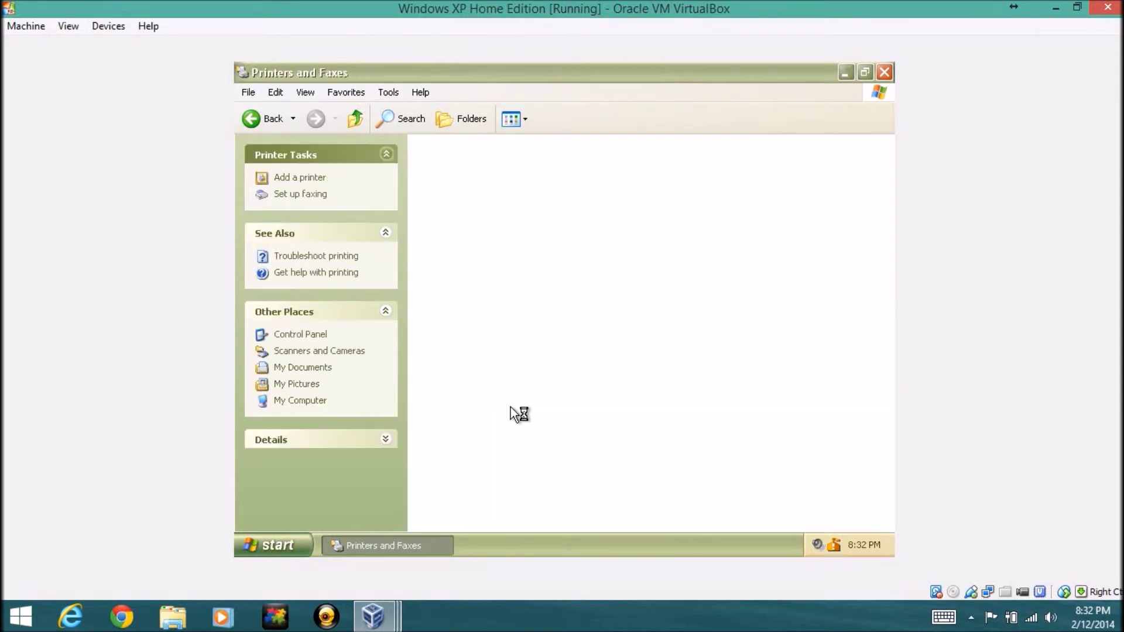
click(273, 118)
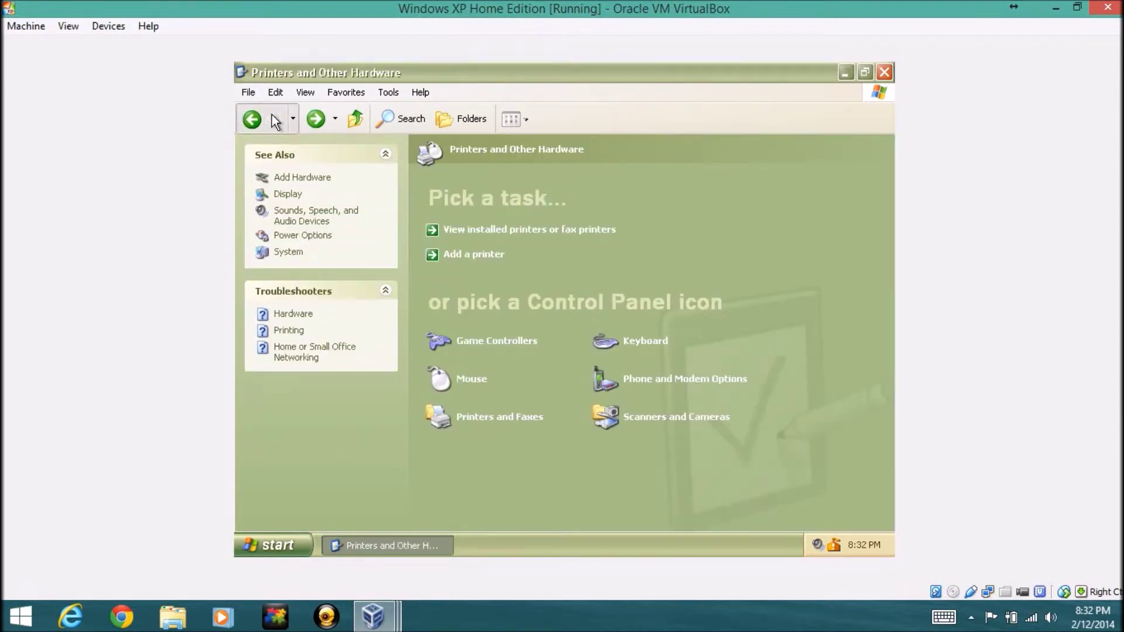
click(271, 118)
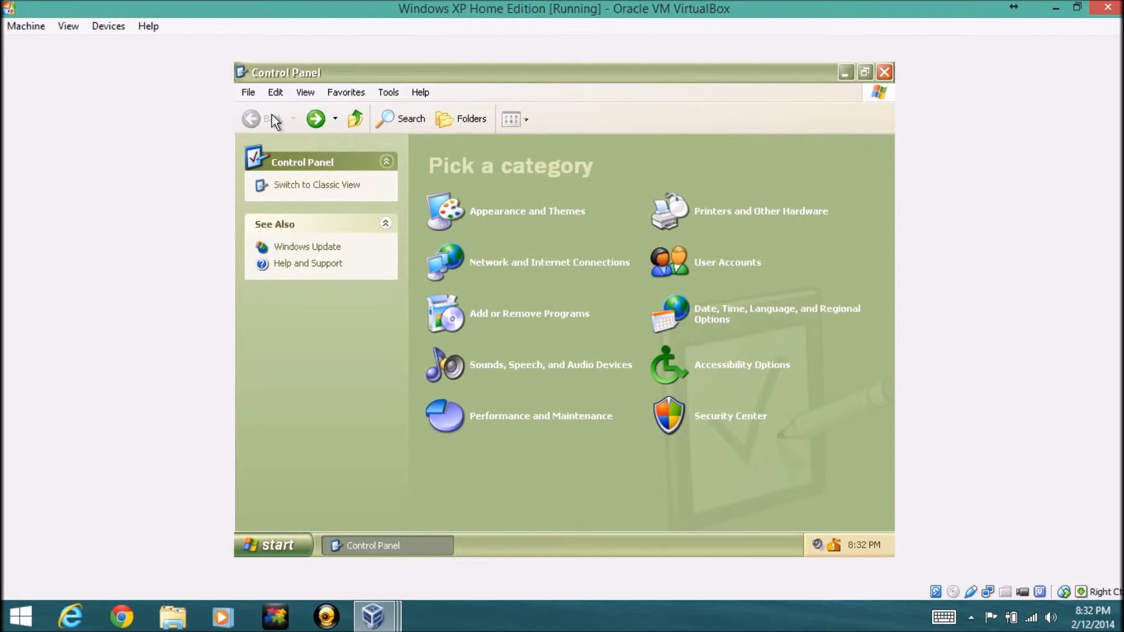
click(731, 269)
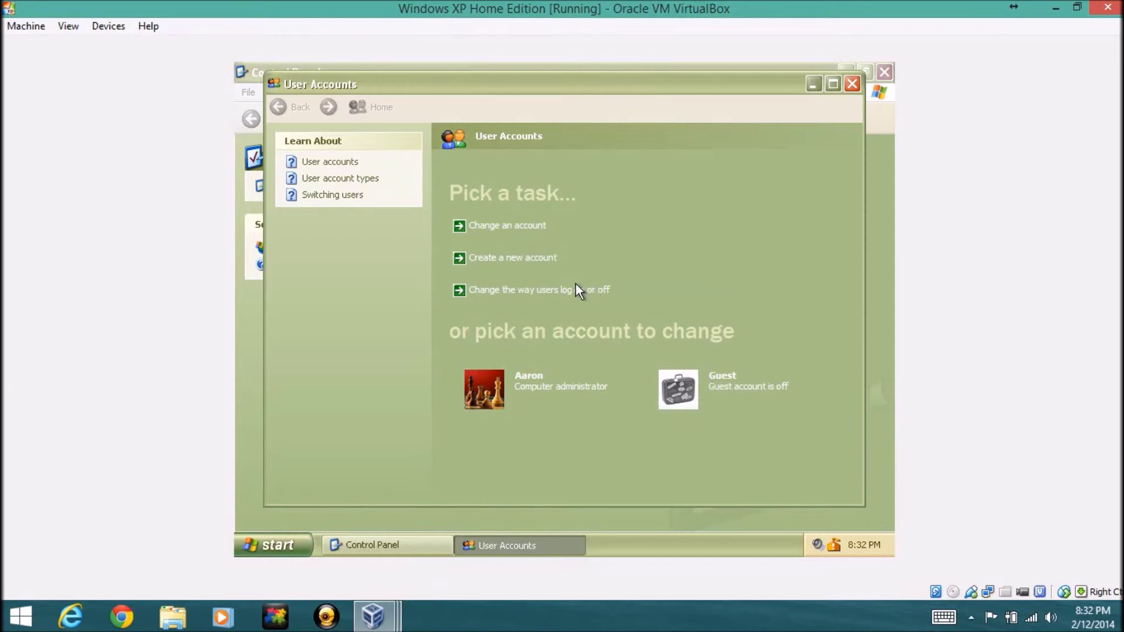
click(525, 297)
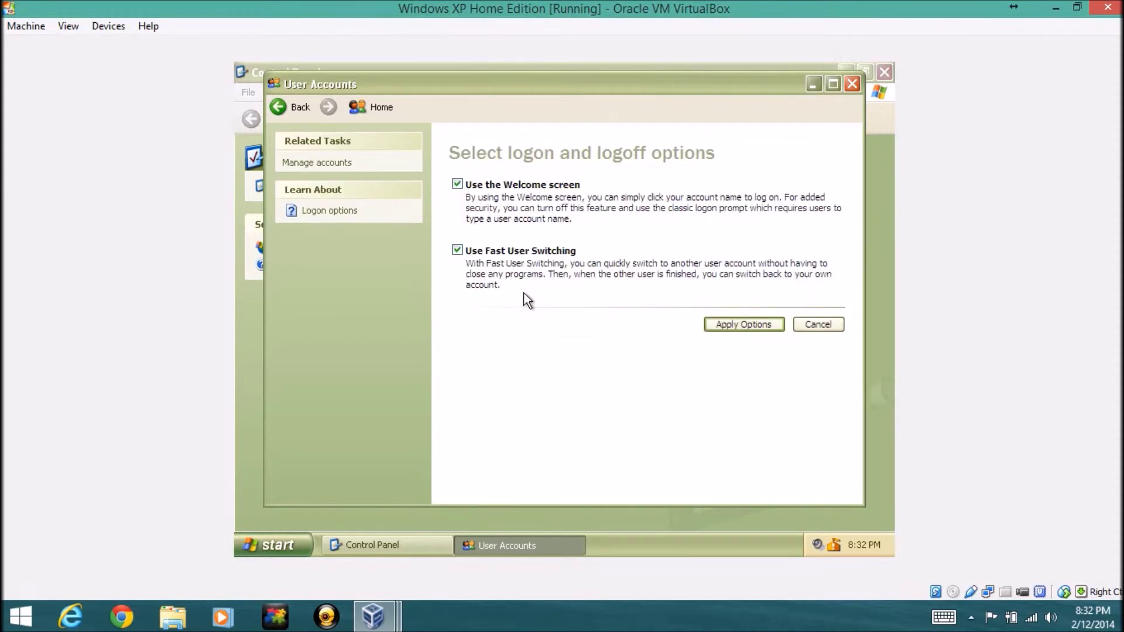
click(457, 185)
click(458, 184)
click(380, 545)
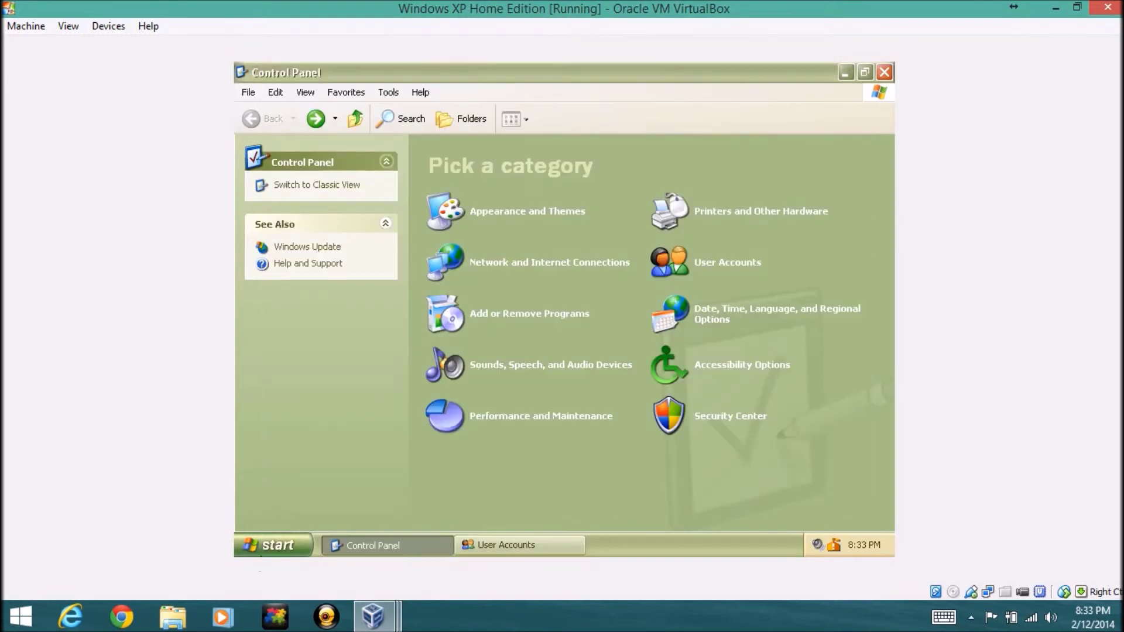
click(290, 545)
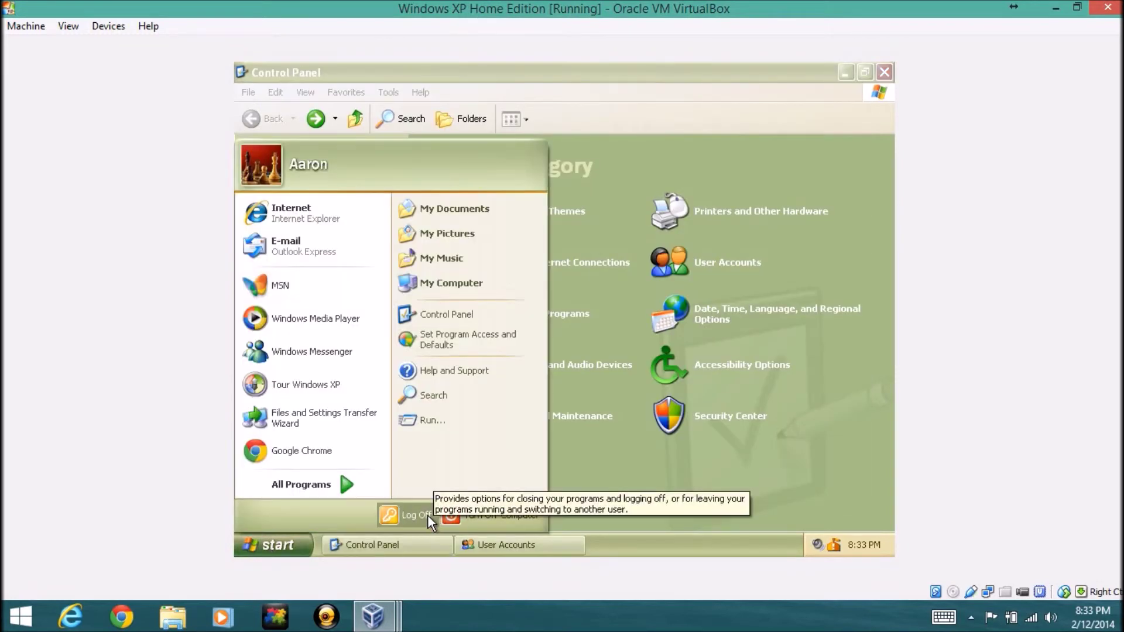
click(515, 545)
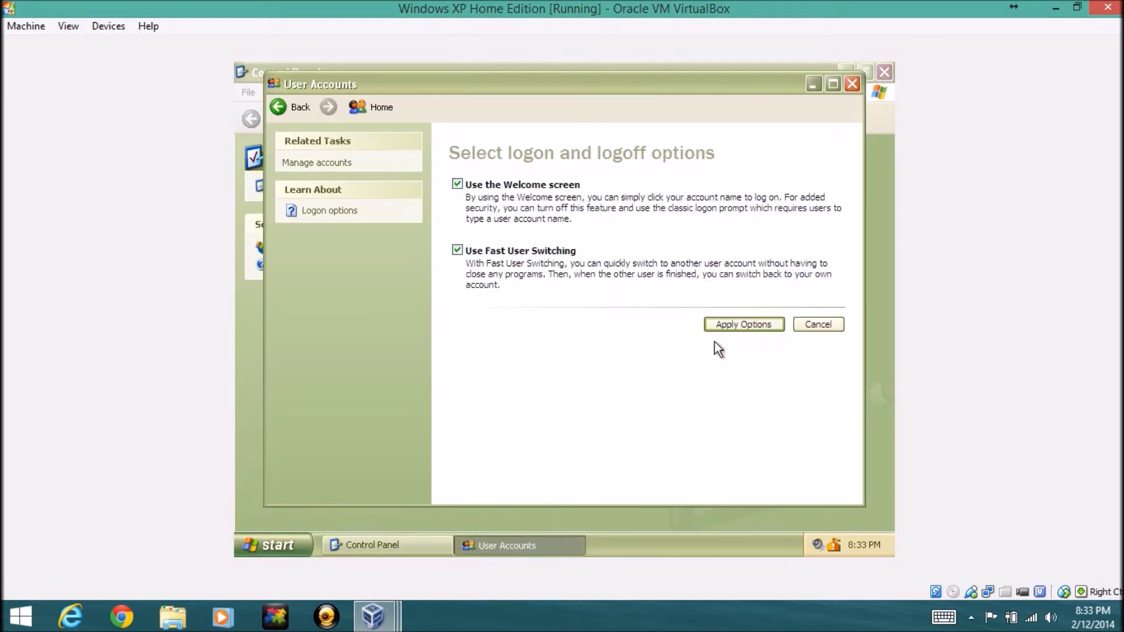
click(806, 322)
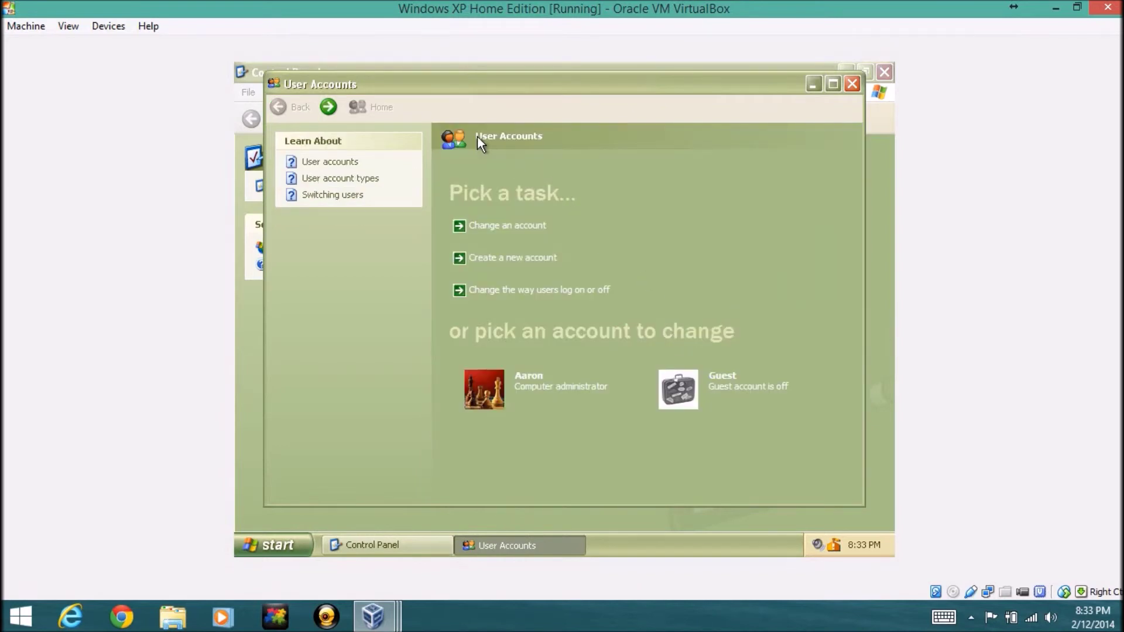
click(852, 85)
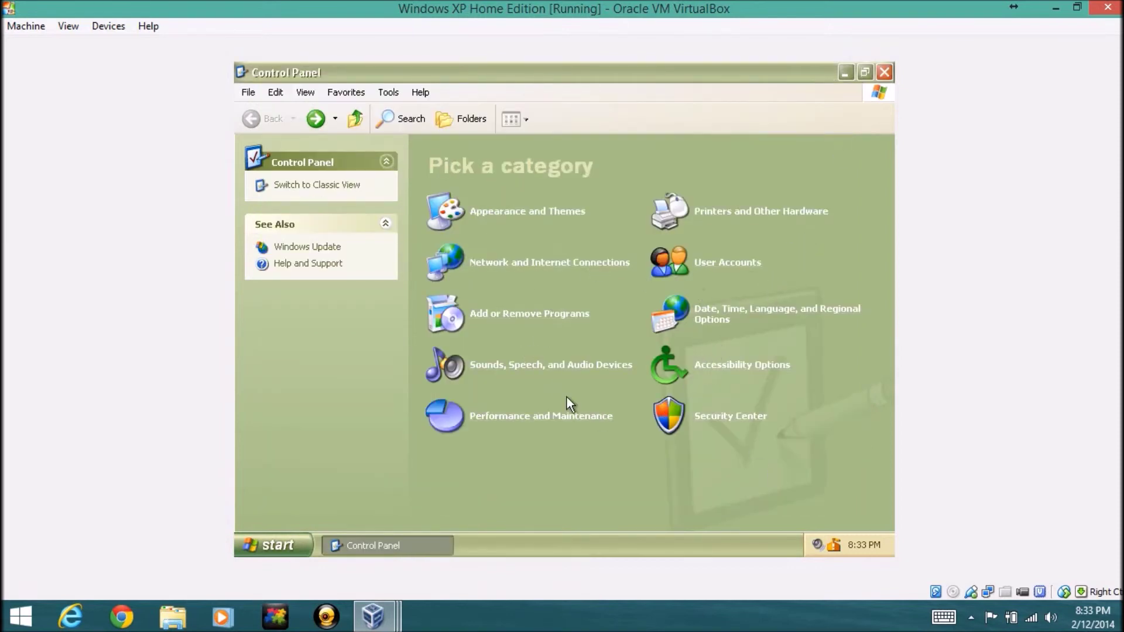
click(885, 73)
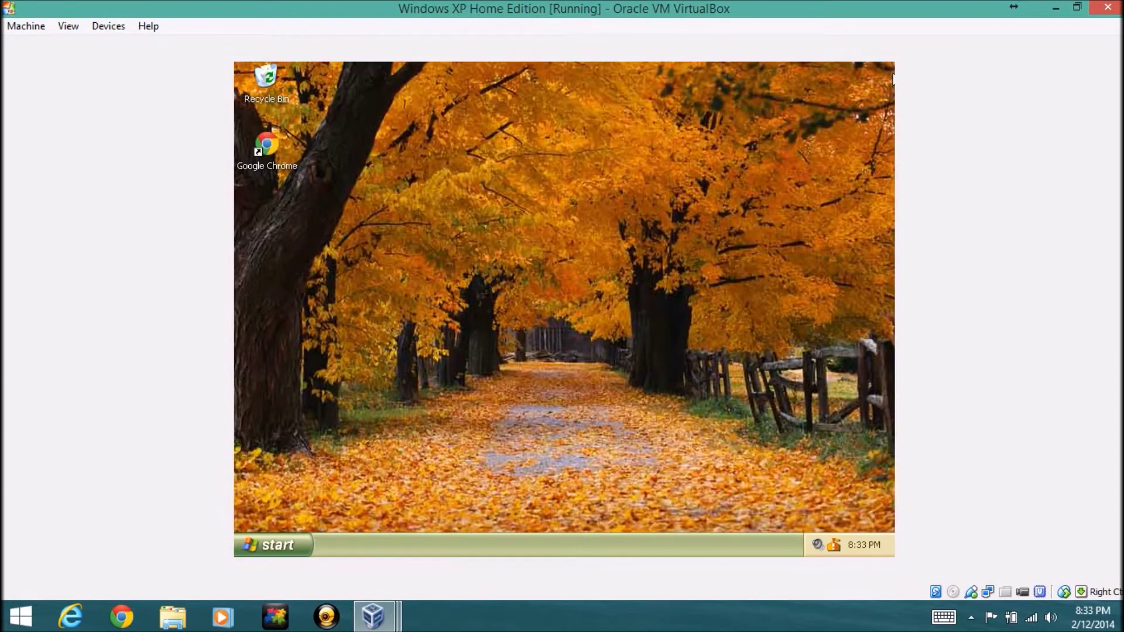
Launch a Command Prompt by running cmd from Start > Run
click(271, 547)
click(642, 387)
click(266, 551)
key(r)
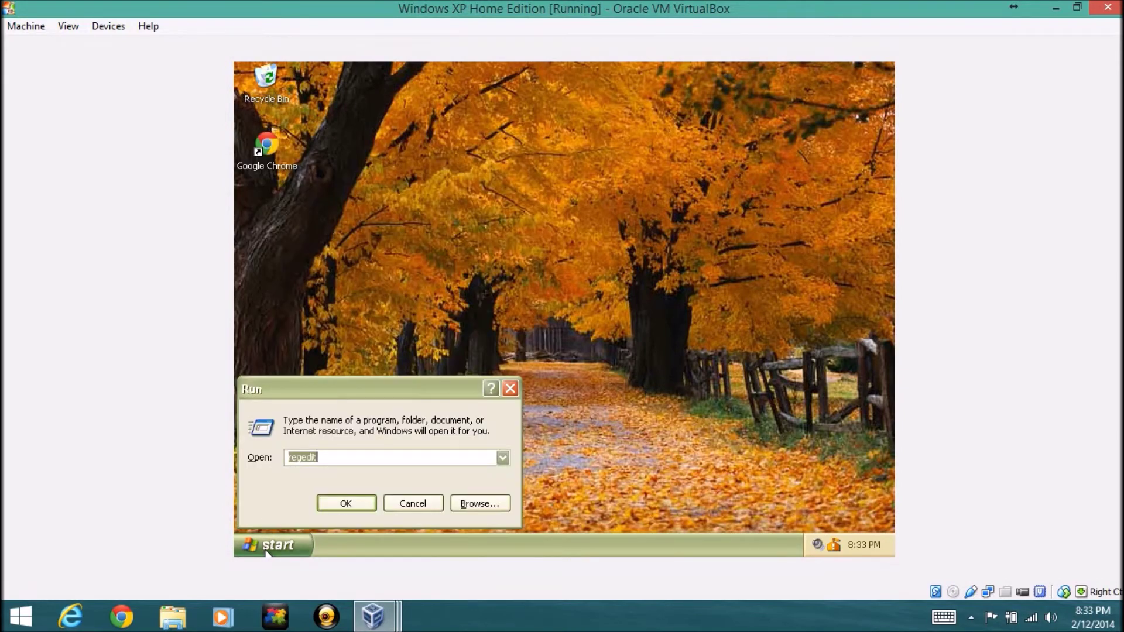
text(cmd)
key(Return)
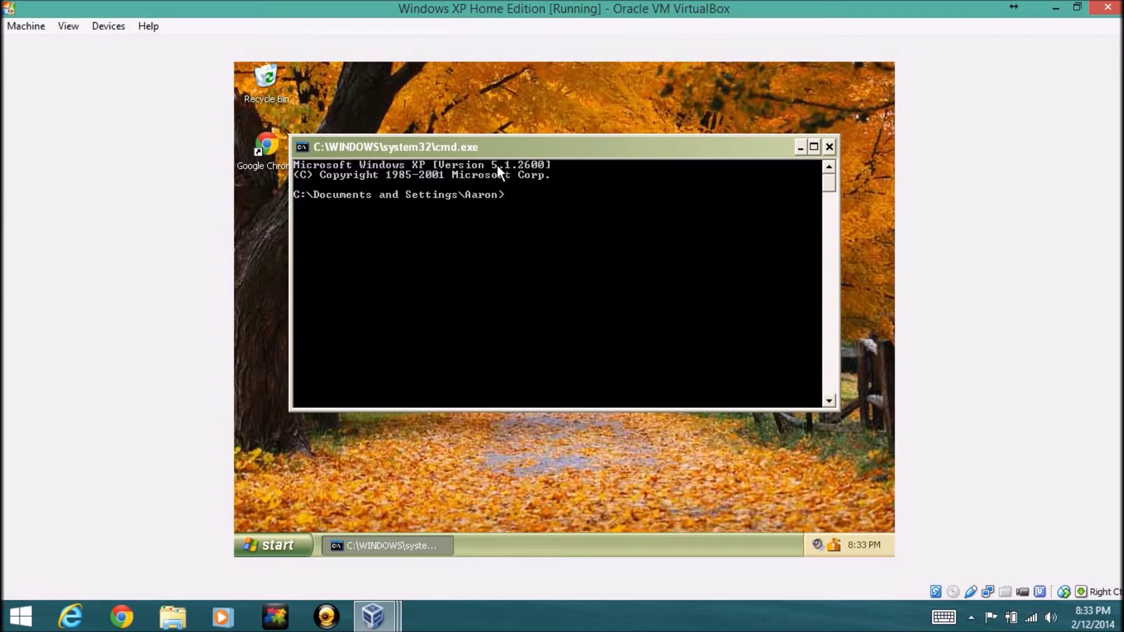
Run net user to list the five local accounts, then close the console
text(net user)
key(Return)
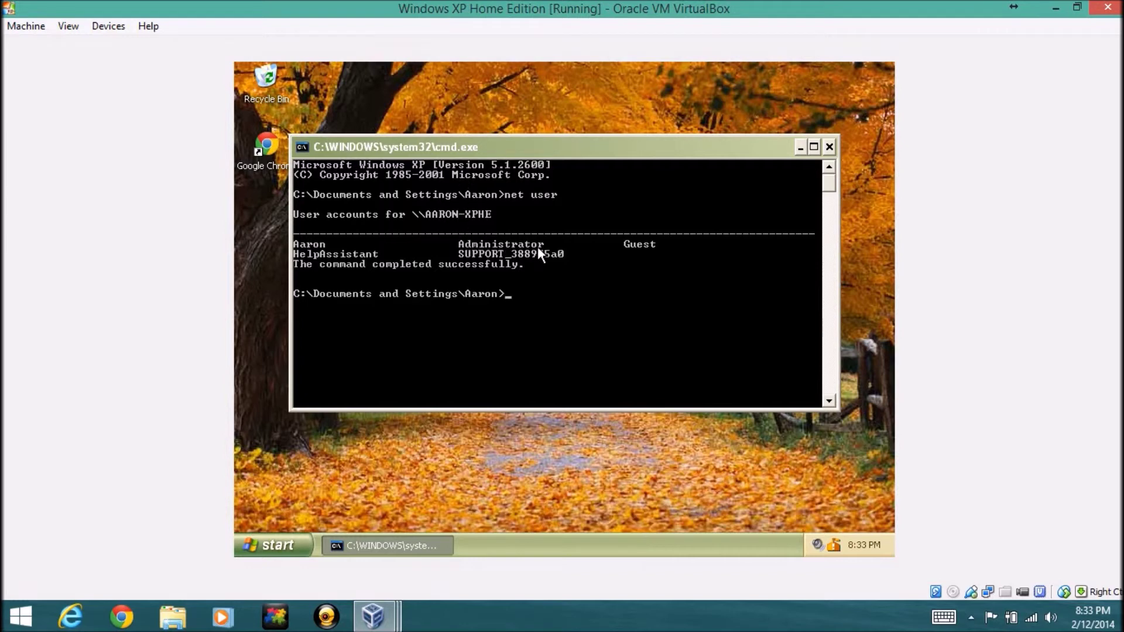
click(834, 145)
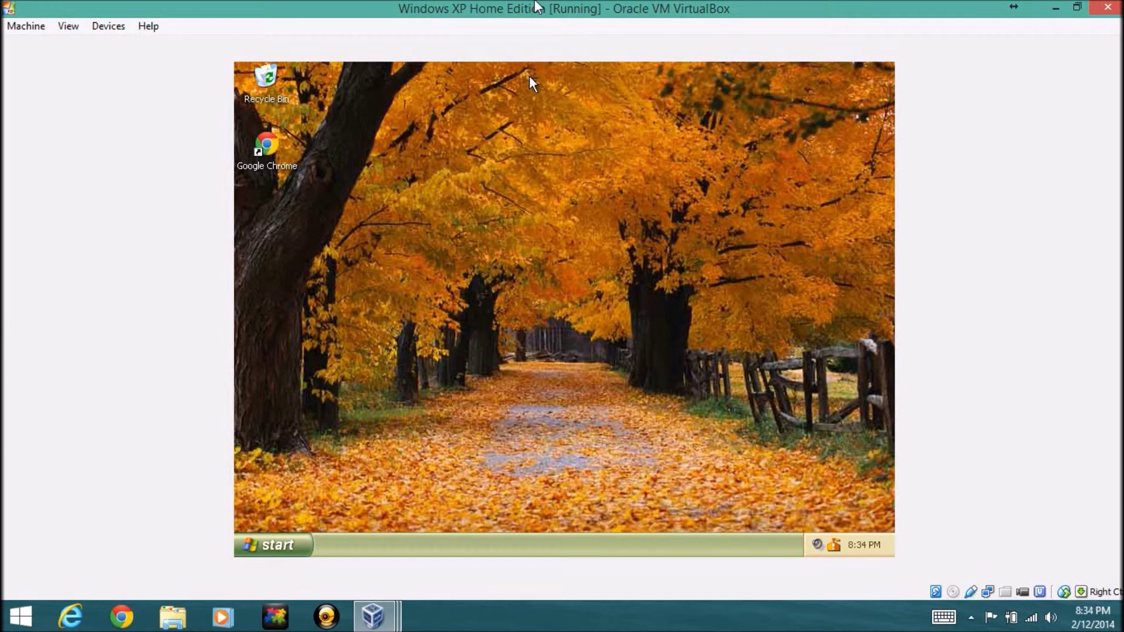
Switch to the Windows XP Professional VM from the VirtualBox taskbar previews and focus its window
click(384, 624)
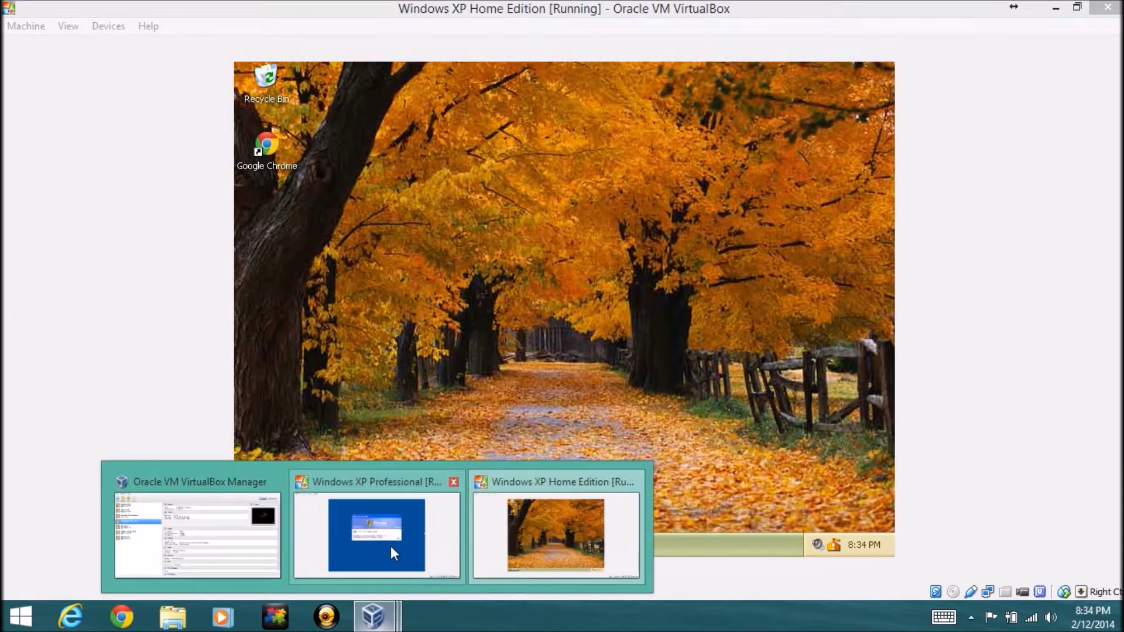
click(391, 546)
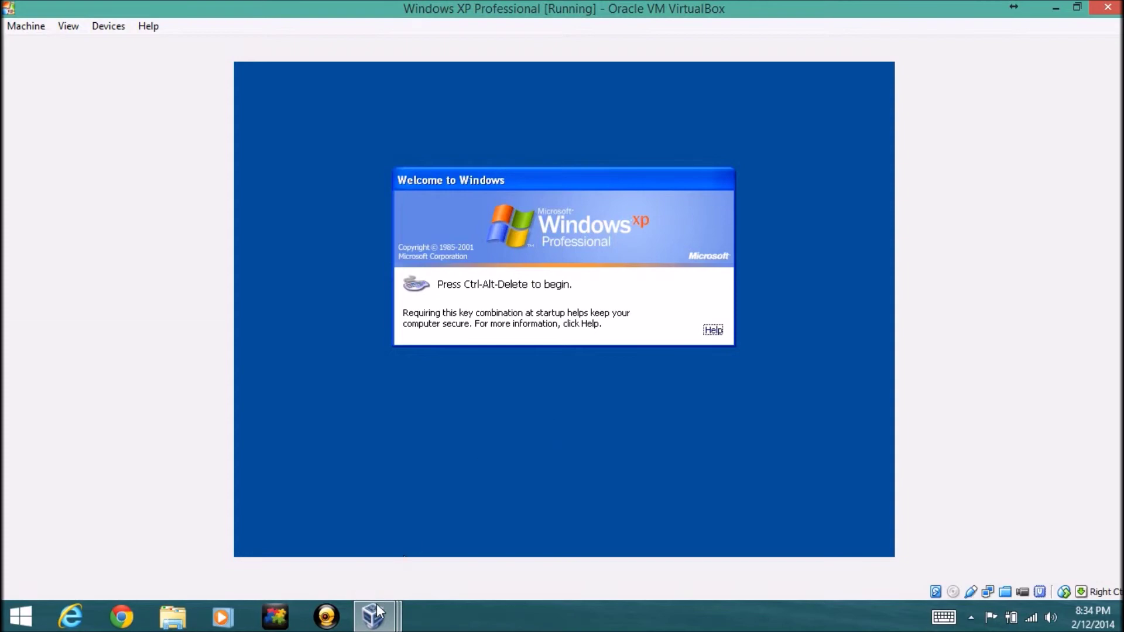
mouse_move(376, 608)
mouse_move(495, 566)
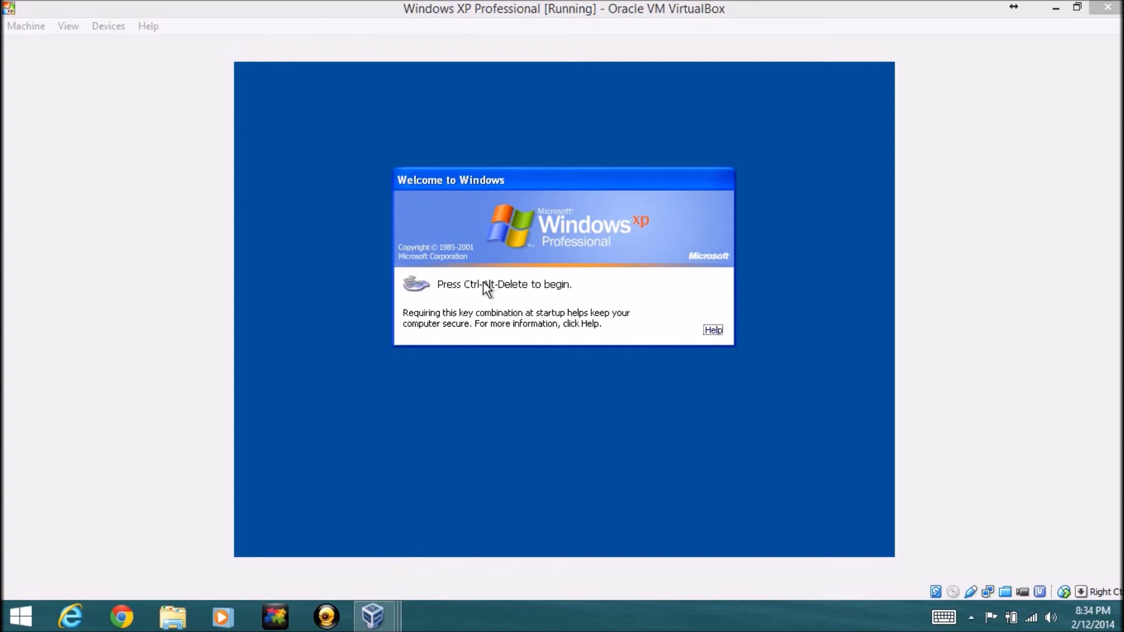
click(115, 16)
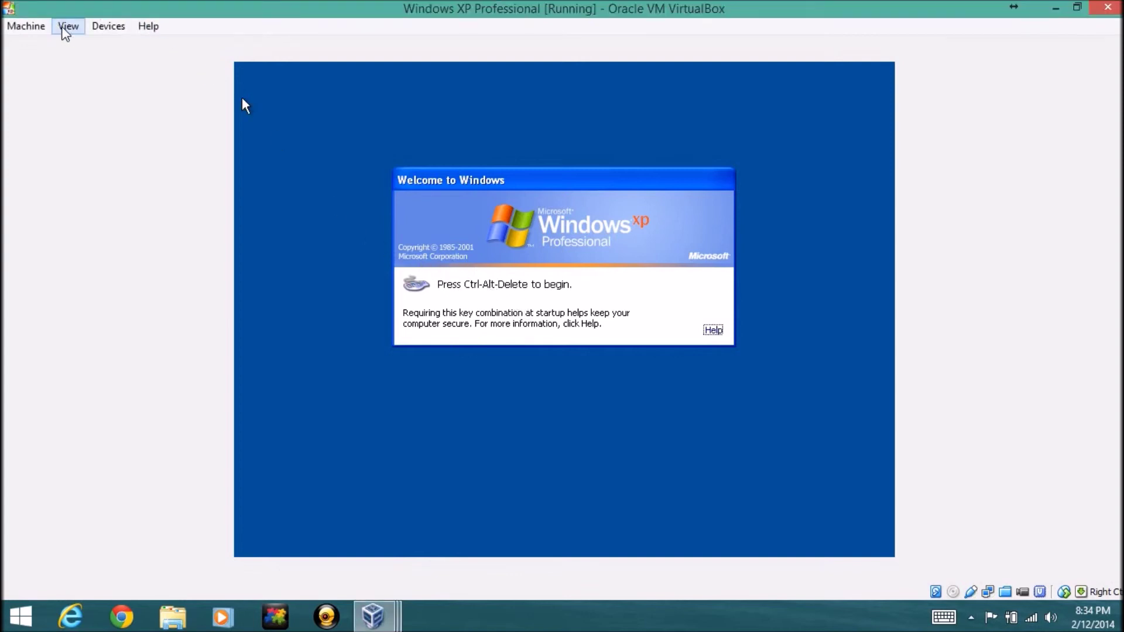
Send Ctrl+Alt+Del to the Professional VM to bring up the logon dialog
click(26, 26)
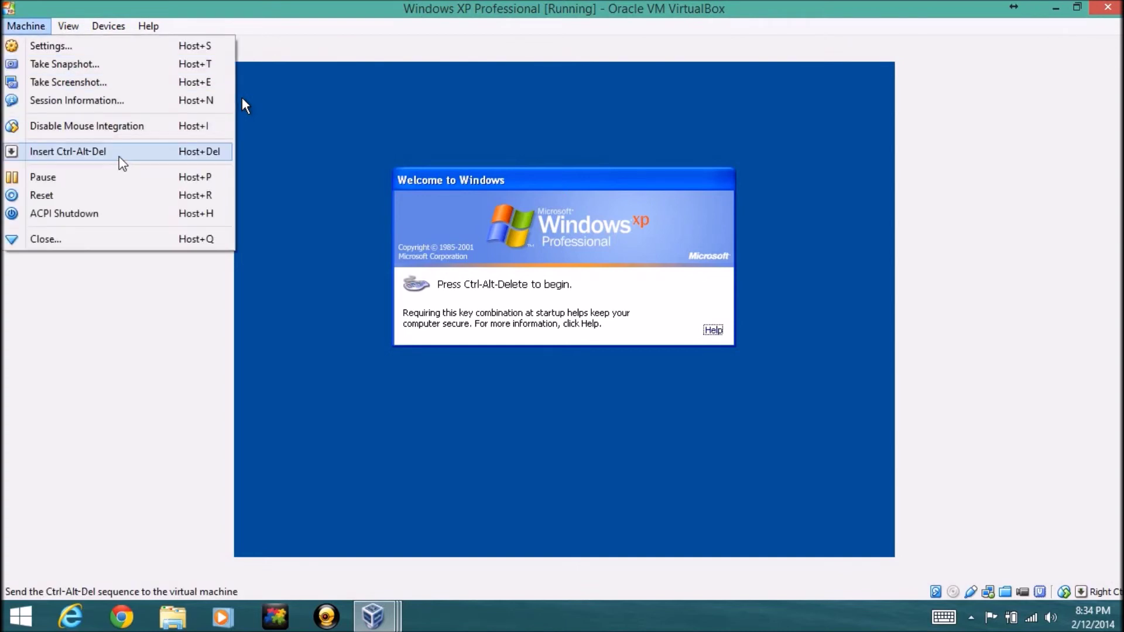
click(115, 161)
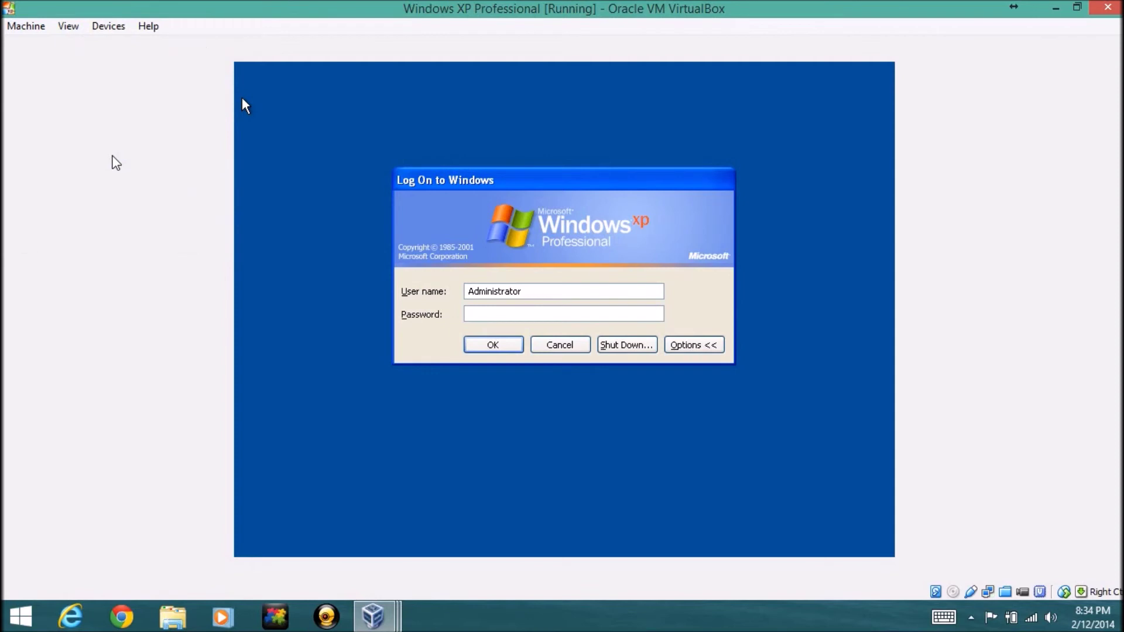
click(686, 346)
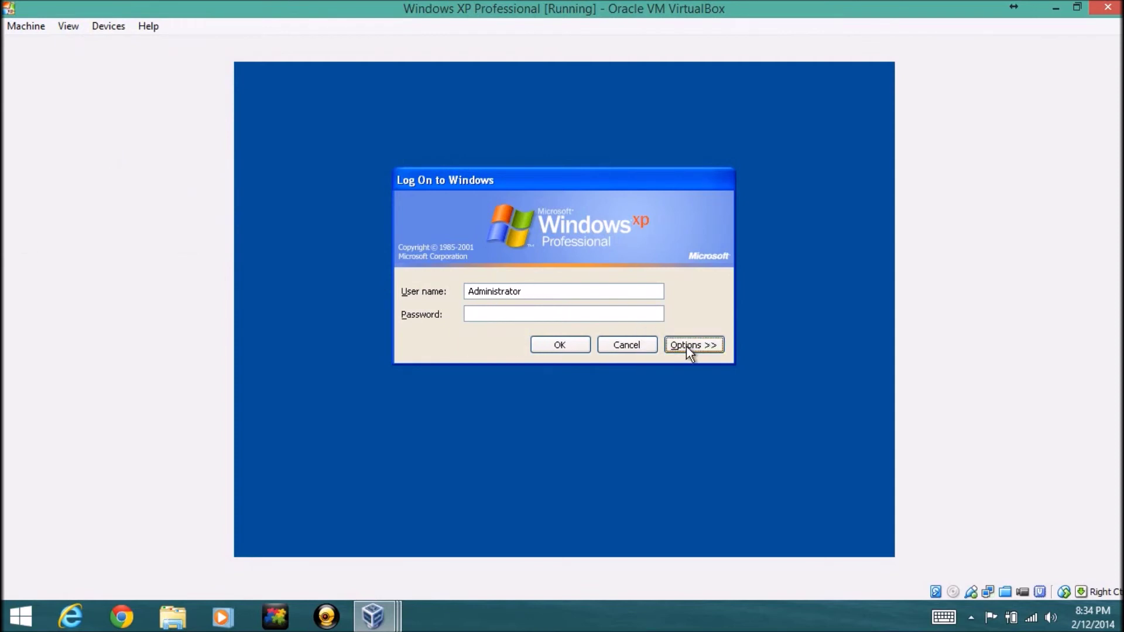
Enter the Administrator account password, dismiss the failed-logon error, and log on again
click(552, 309)
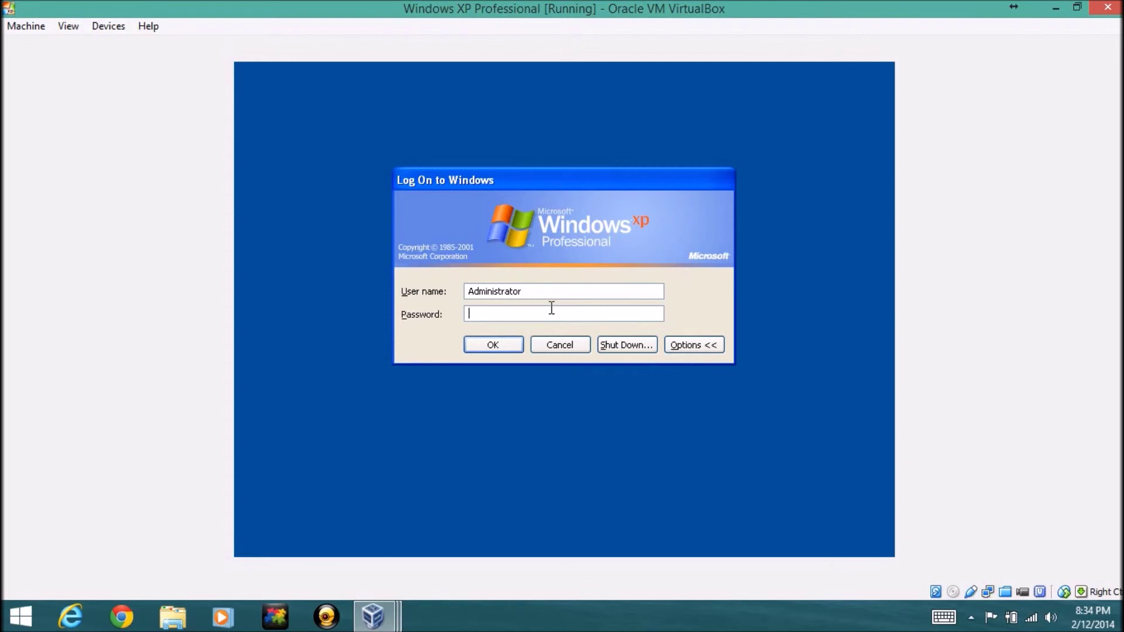
text(••••••••••••)
key(Return)
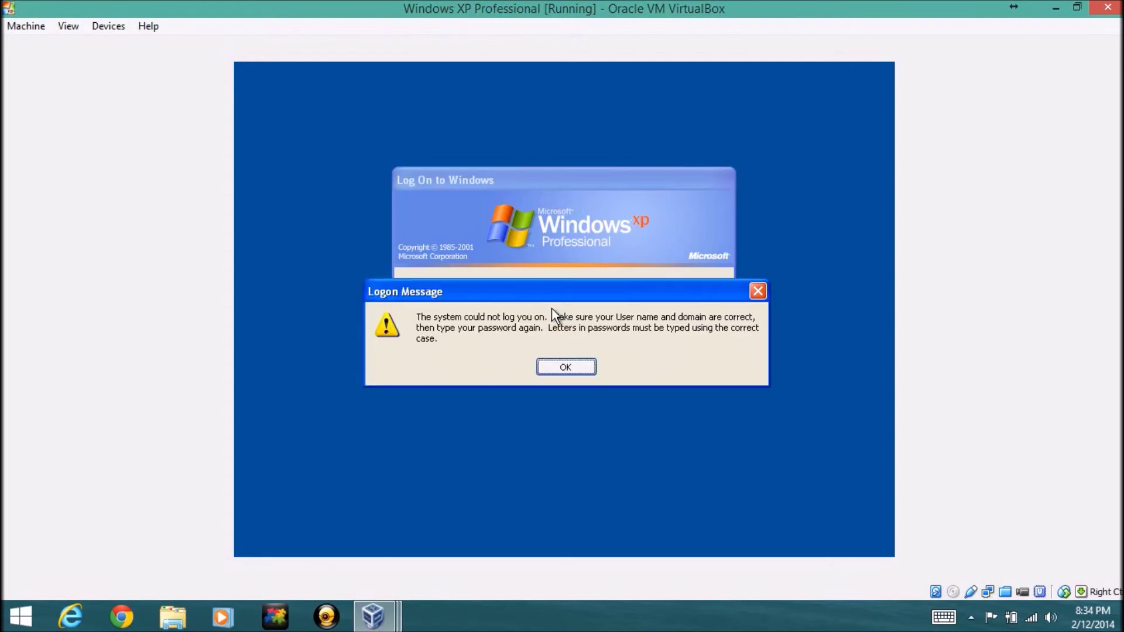
click(562, 367)
click(500, 346)
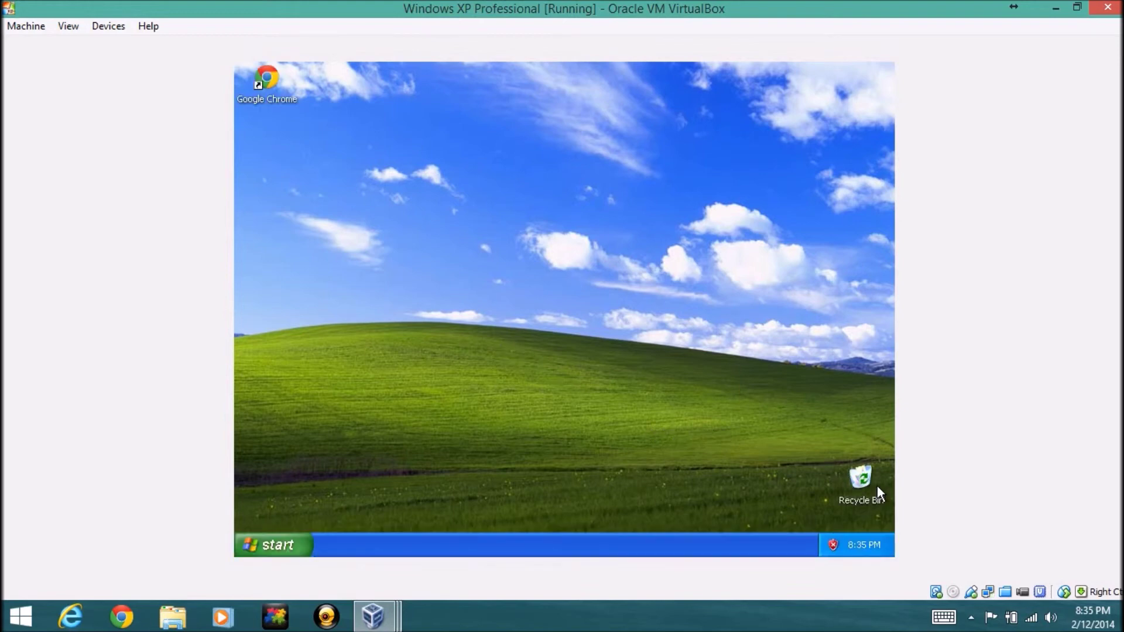
Place the Recycle Bin icon just below the Google Chrome shortcut, then look through the Start menu
drag(858, 480, 551, 275)
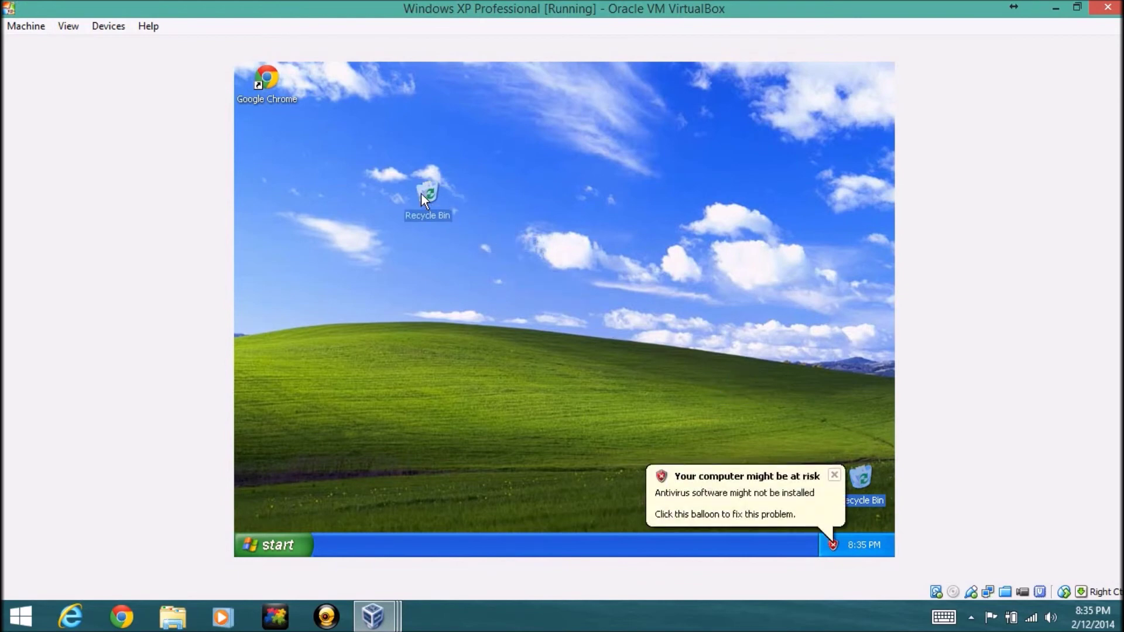
drag(276, 88, 271, 133)
click(272, 545)
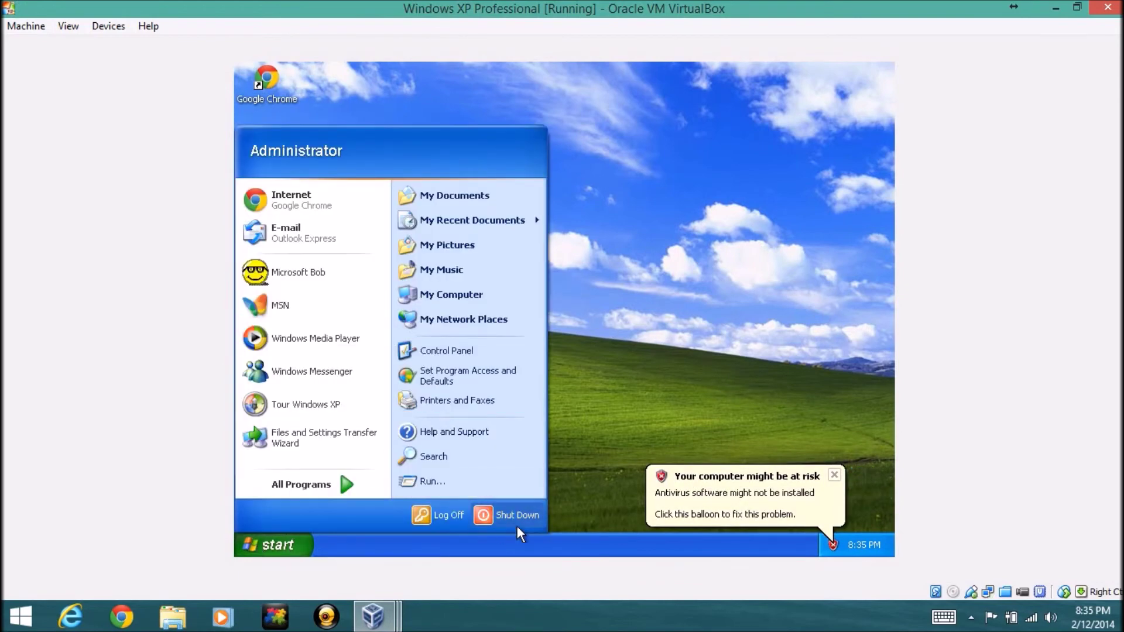
mouse_move(342, 482)
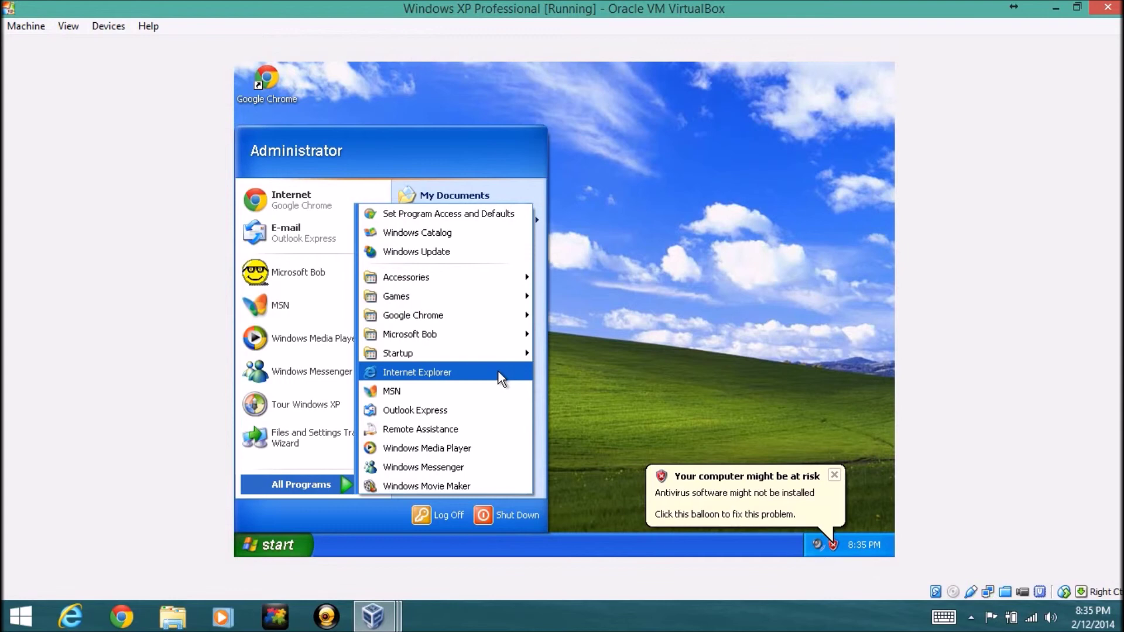
mouse_move(490, 357)
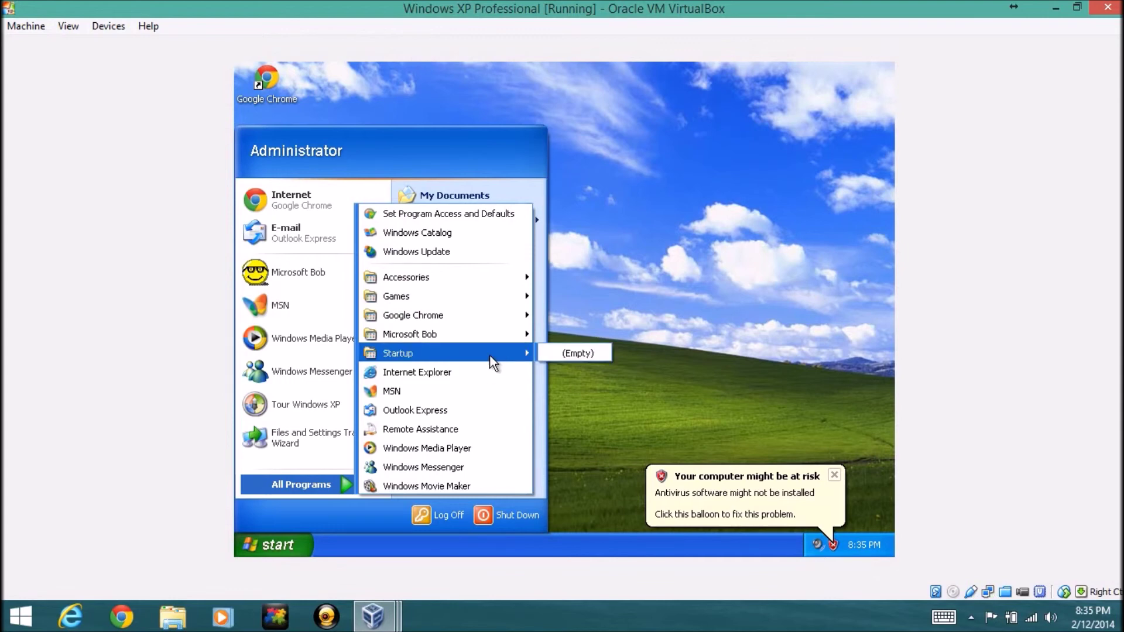
click(600, 310)
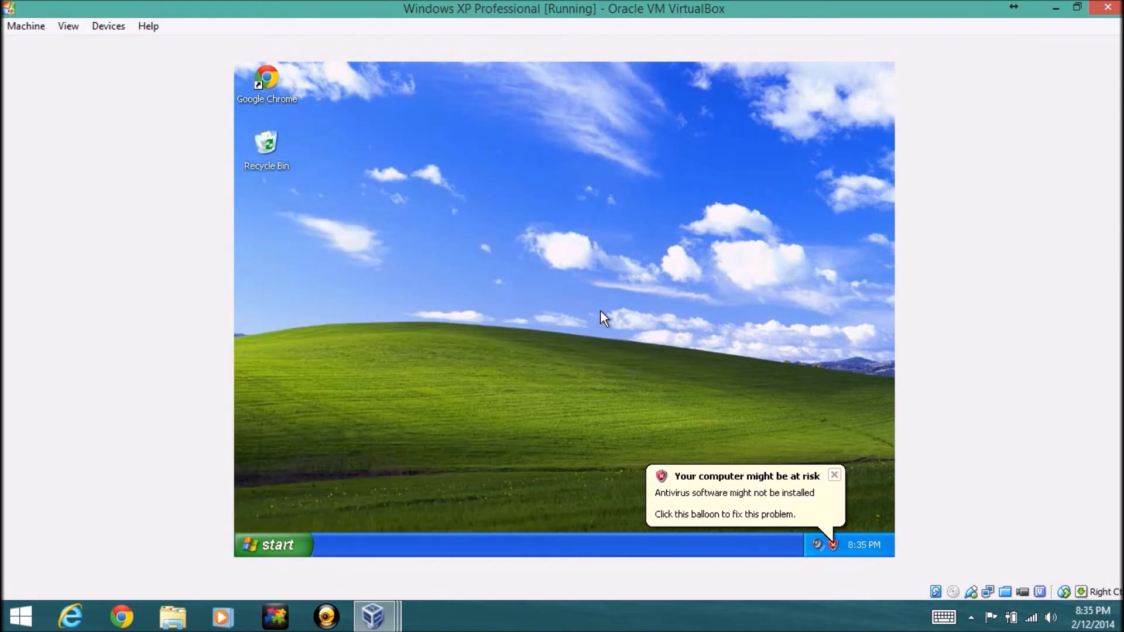
Browse the All Programs list in the Start menu, then close it
click(265, 544)
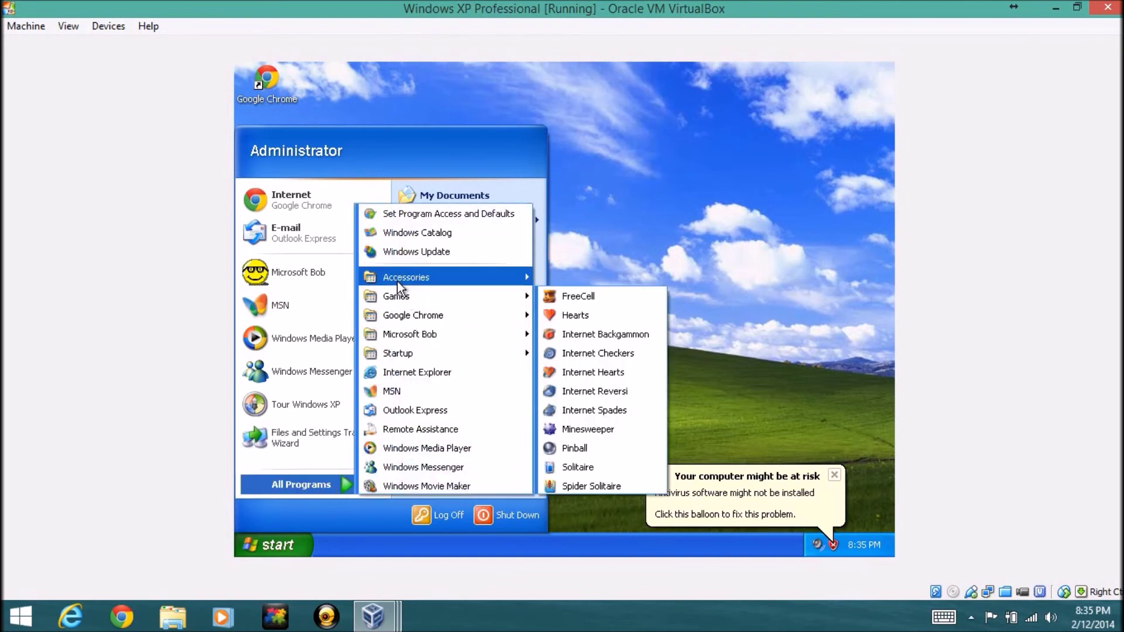
mouse_move(397, 286)
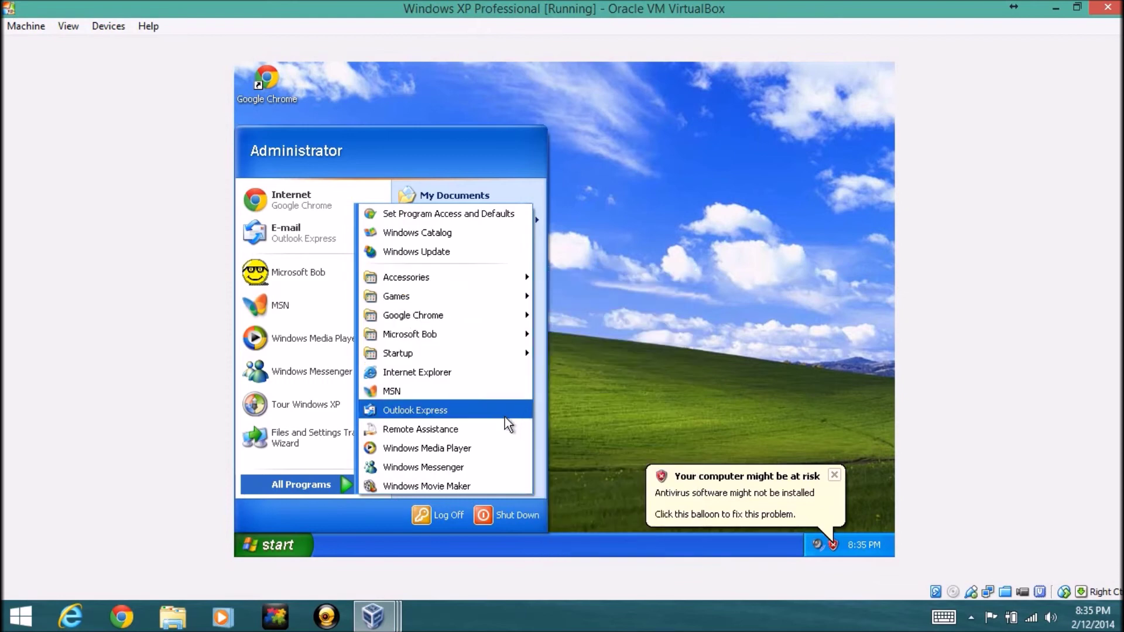
click(642, 419)
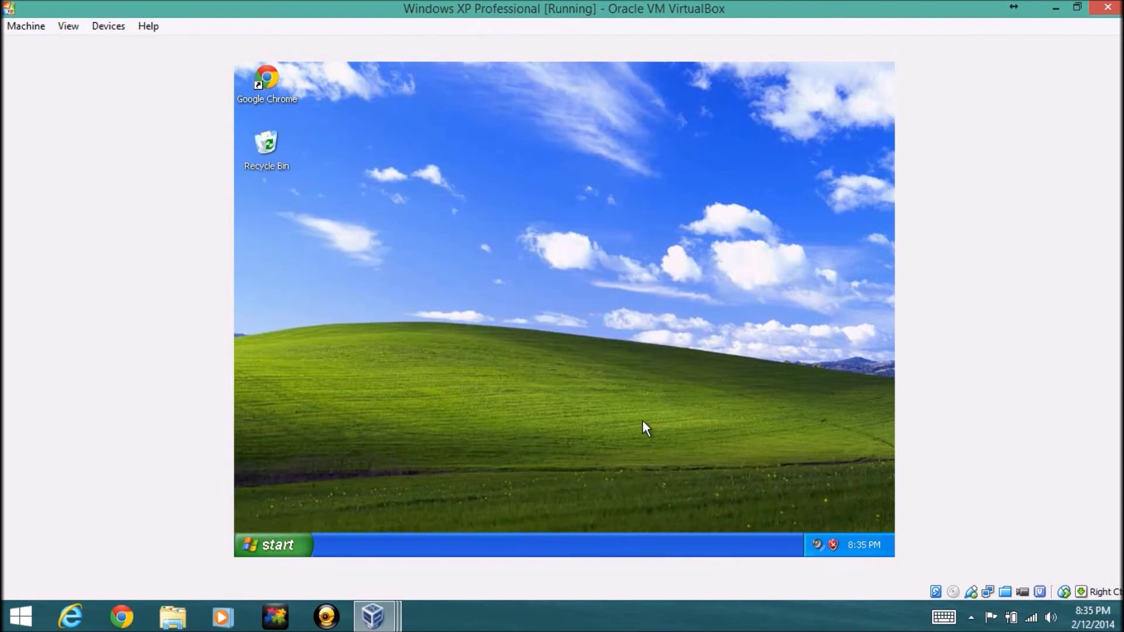
Open Display Properties from the desktop, view the Desktop and Appearance tabs, then cancel
right_click(531, 322)
click(580, 424)
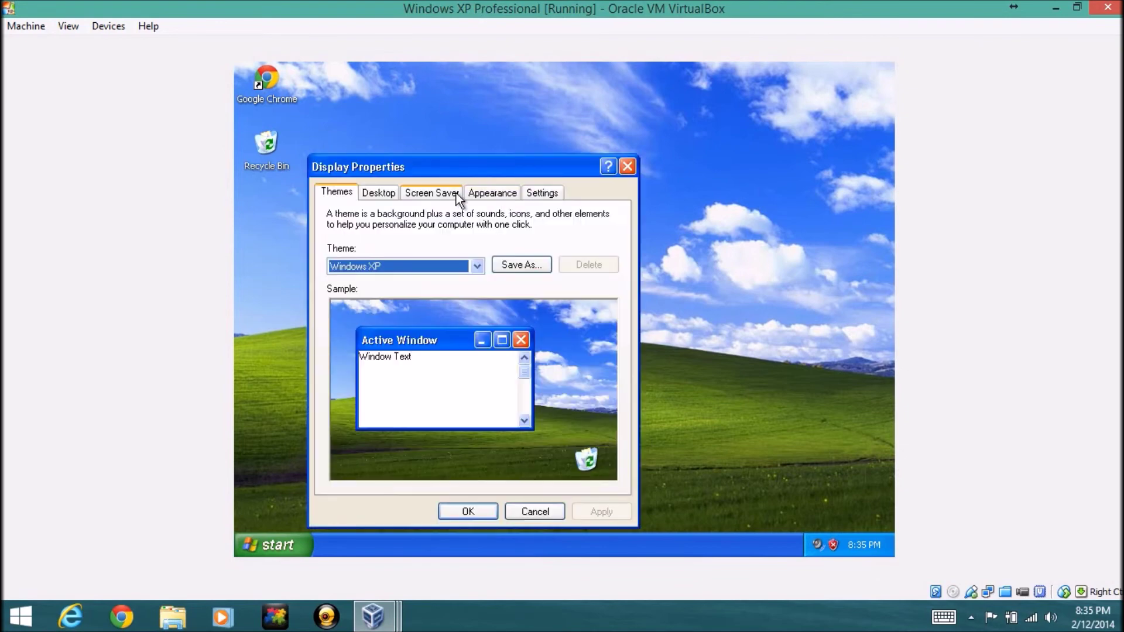
click(396, 195)
click(491, 194)
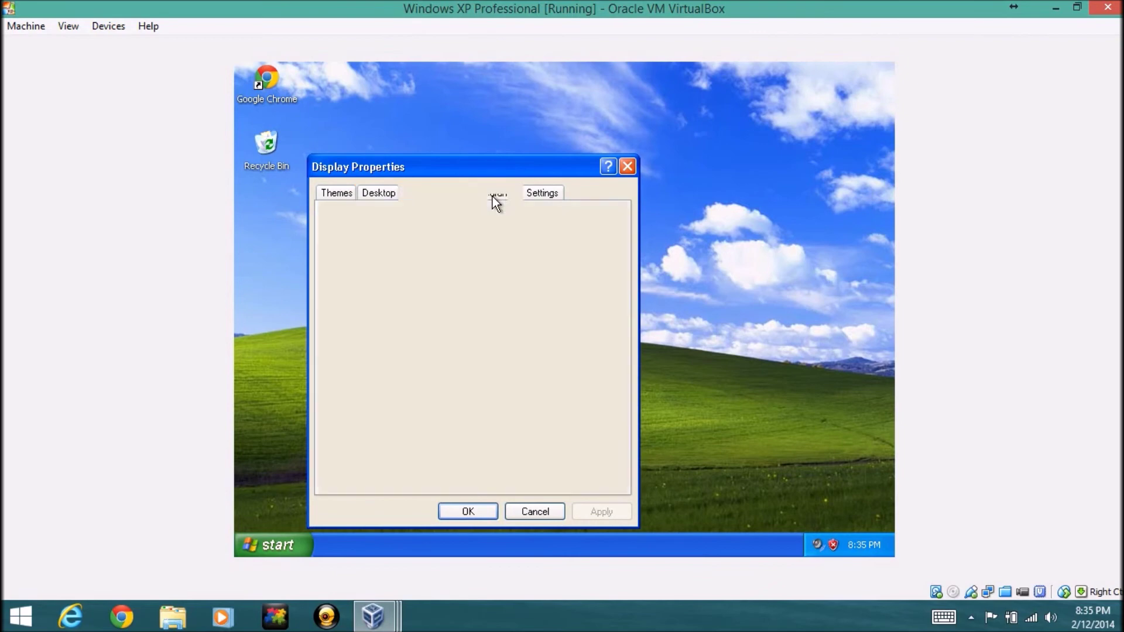
click(519, 508)
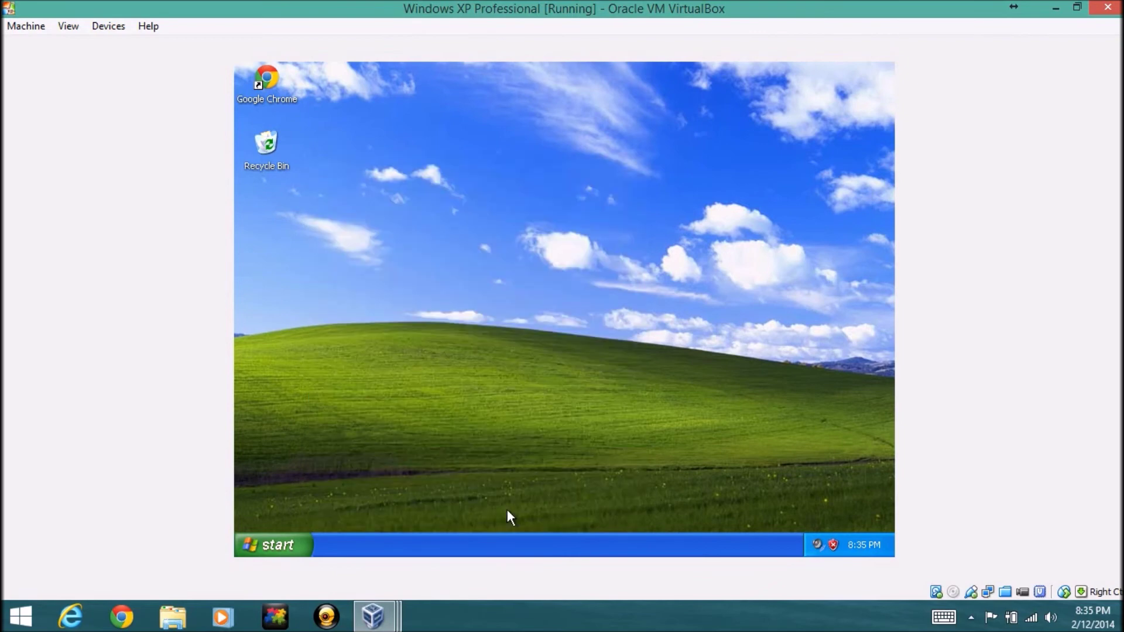
click(289, 538)
right_click(499, 290)
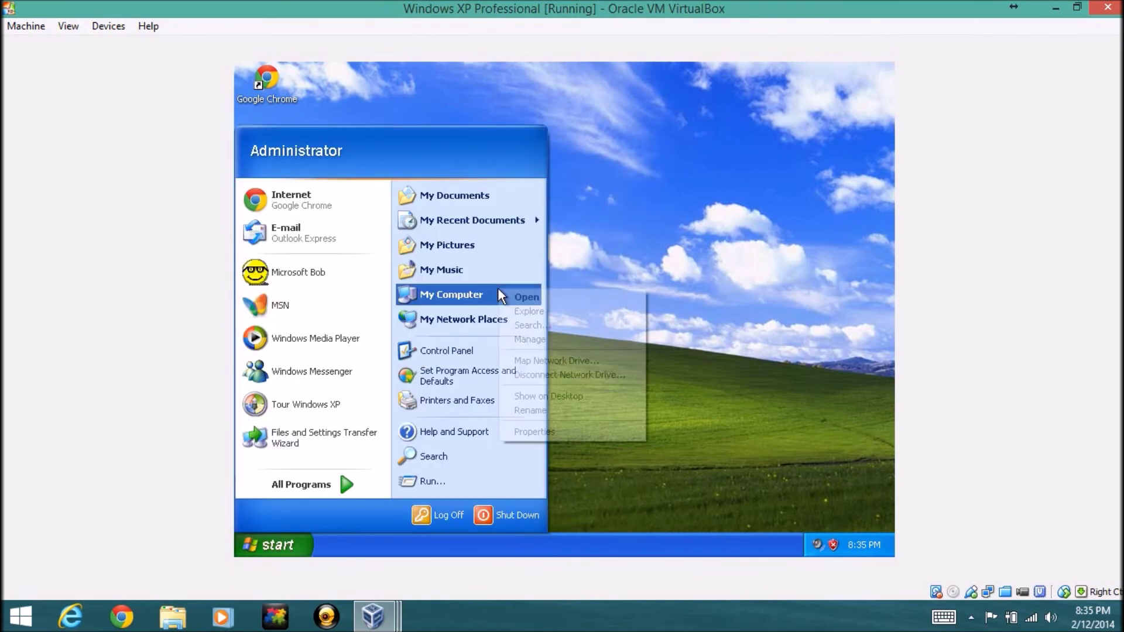
click(530, 439)
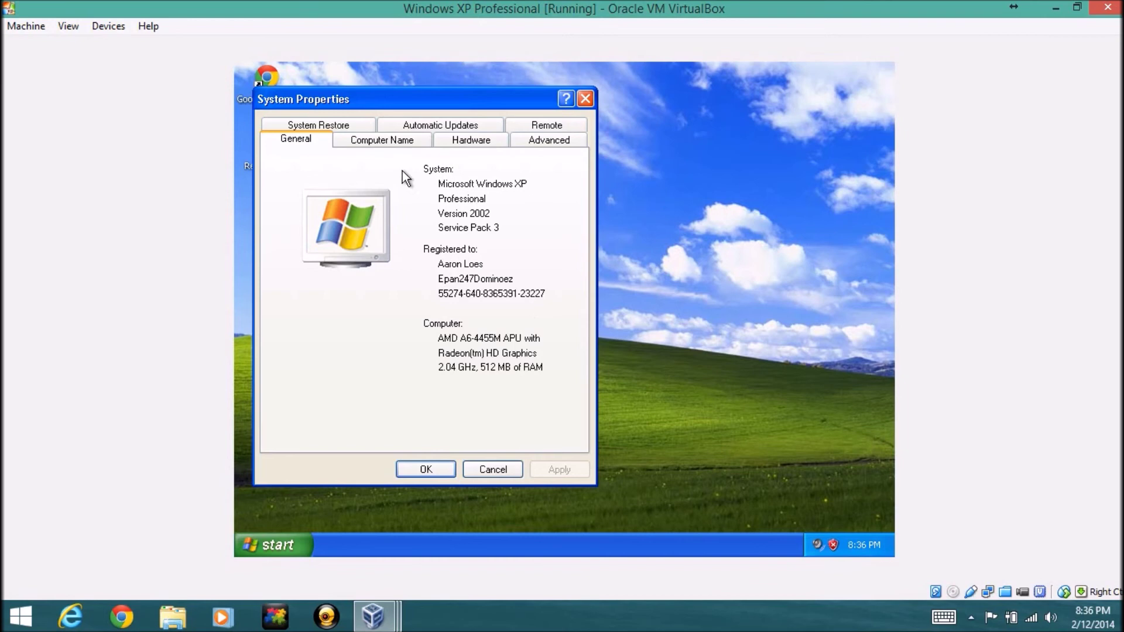
click(383, 142)
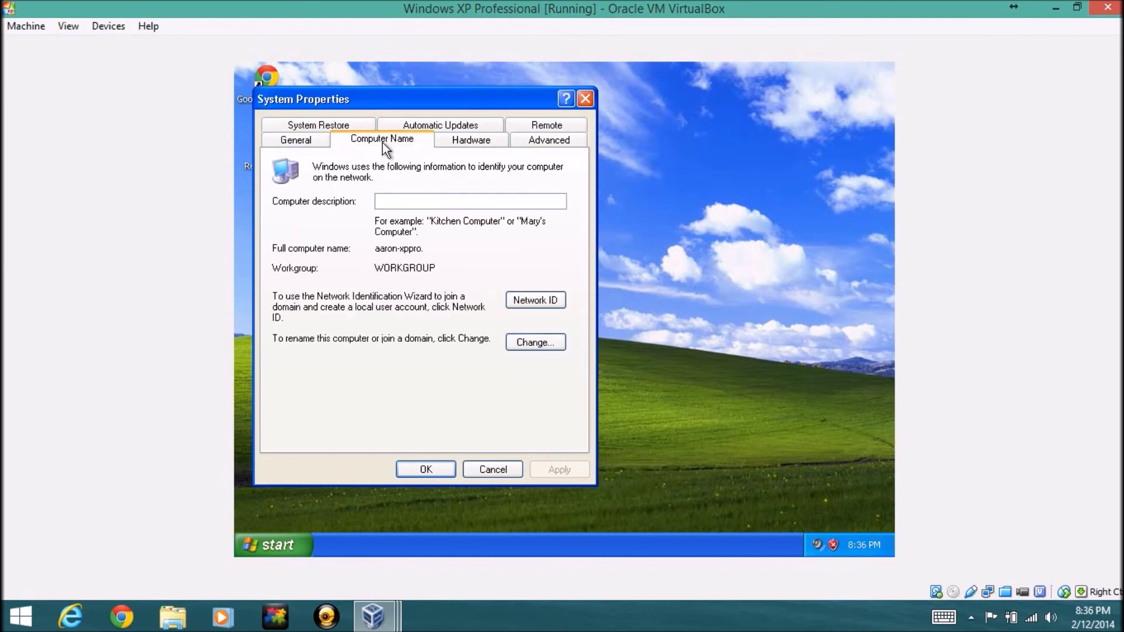
click(468, 141)
click(532, 140)
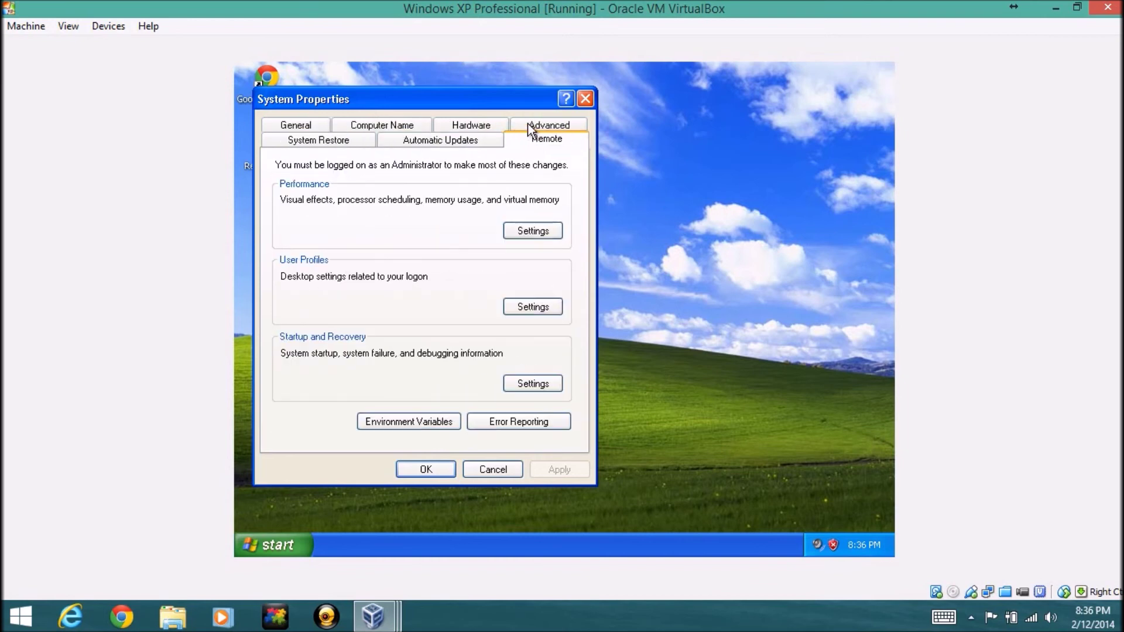
click(446, 139)
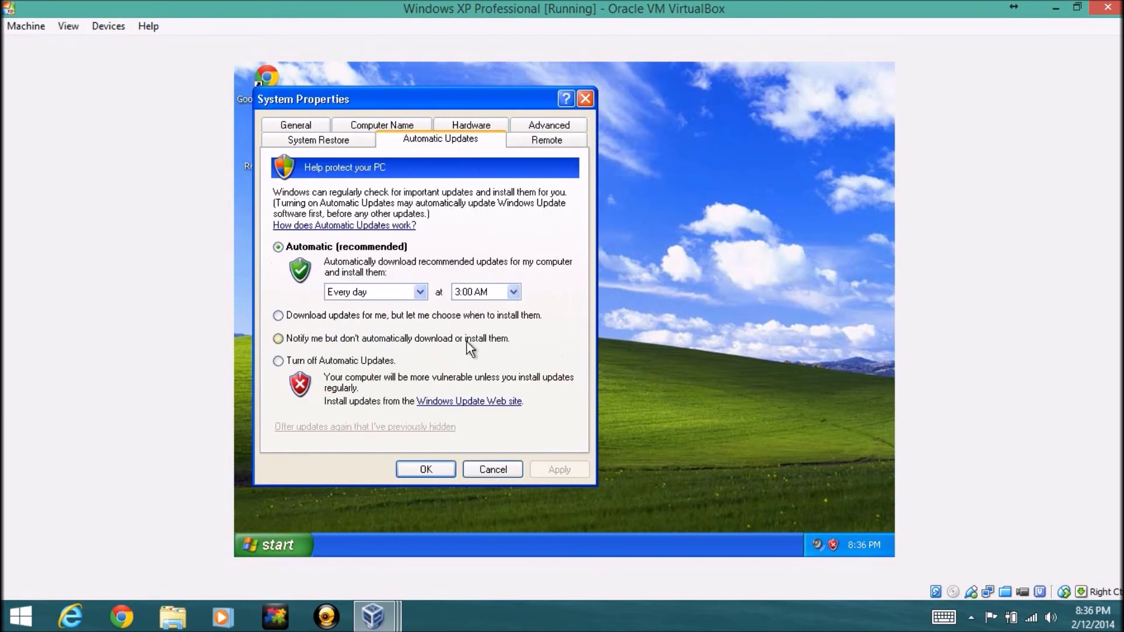
click(485, 472)
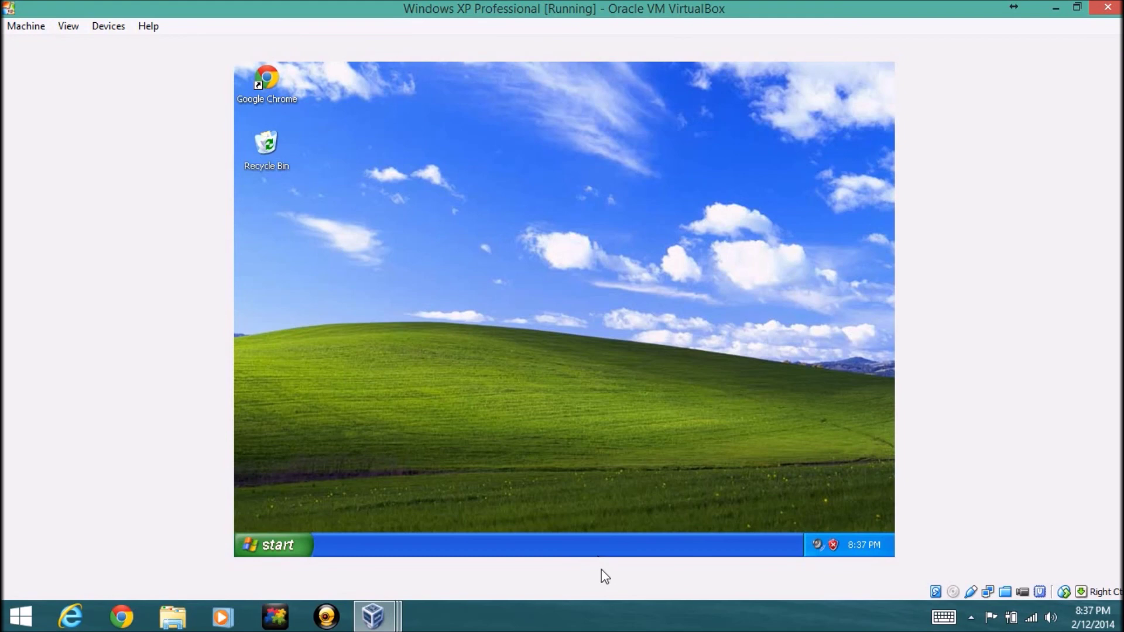
click(592, 613)
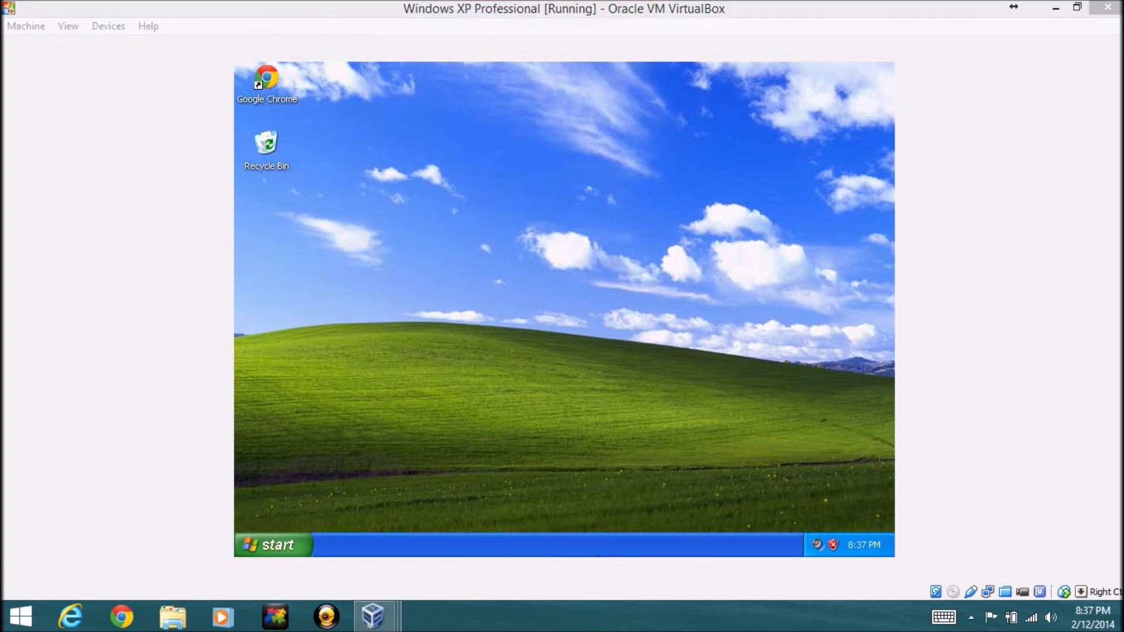
Close the XP Professional window, then the XP Home Edition window, choosing 'Power off the machine' for each
click(1108, 7)
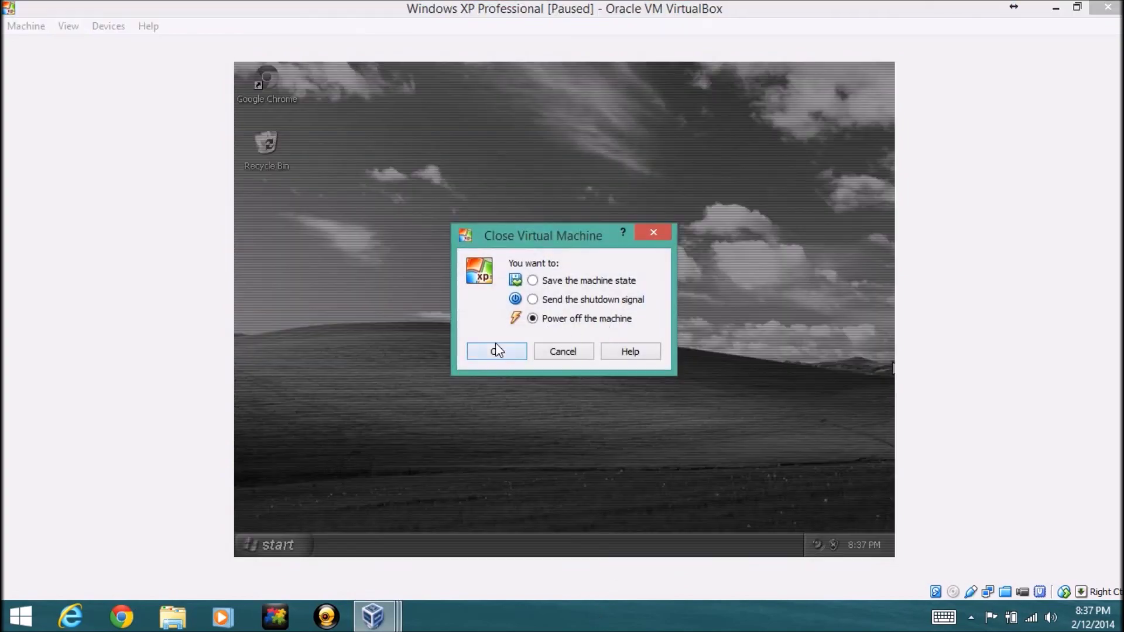
click(496, 350)
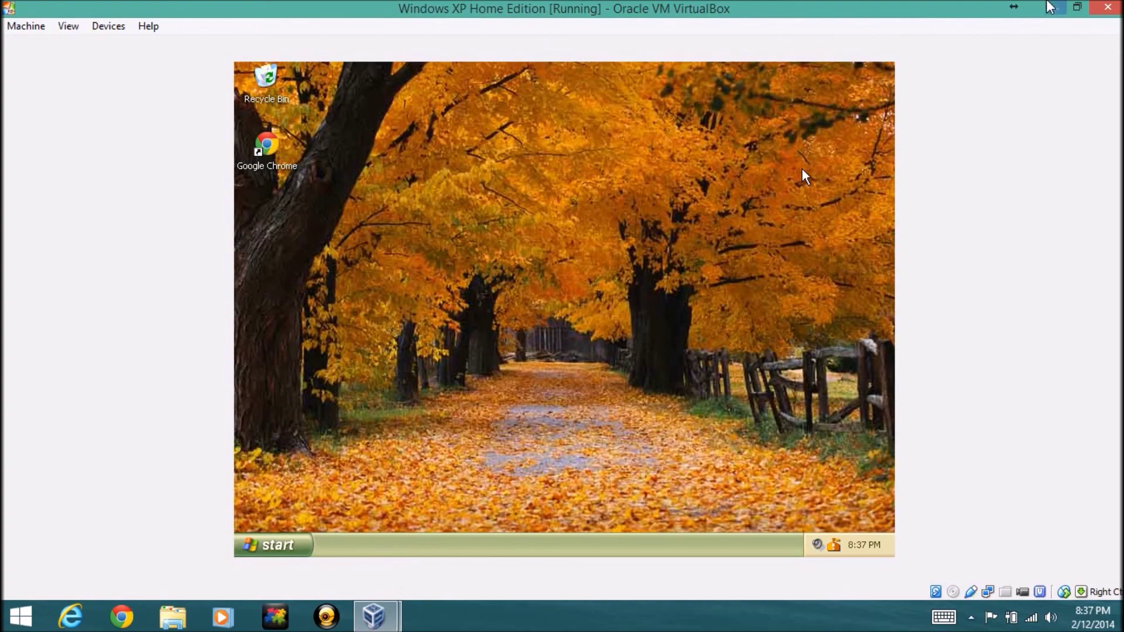
click(1108, 7)
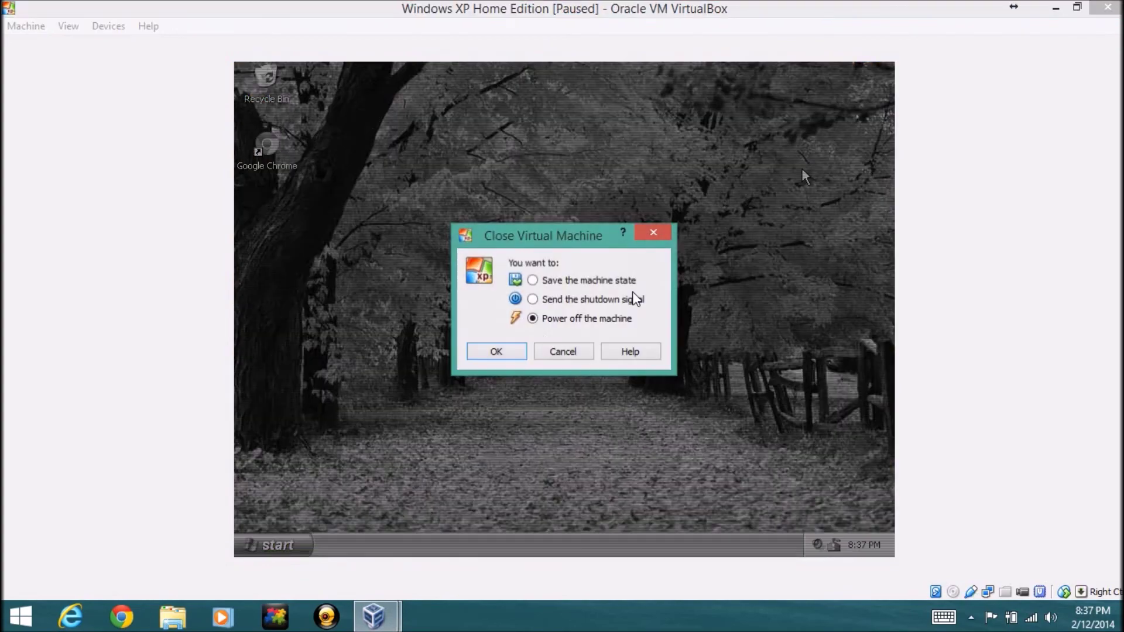
click(496, 351)
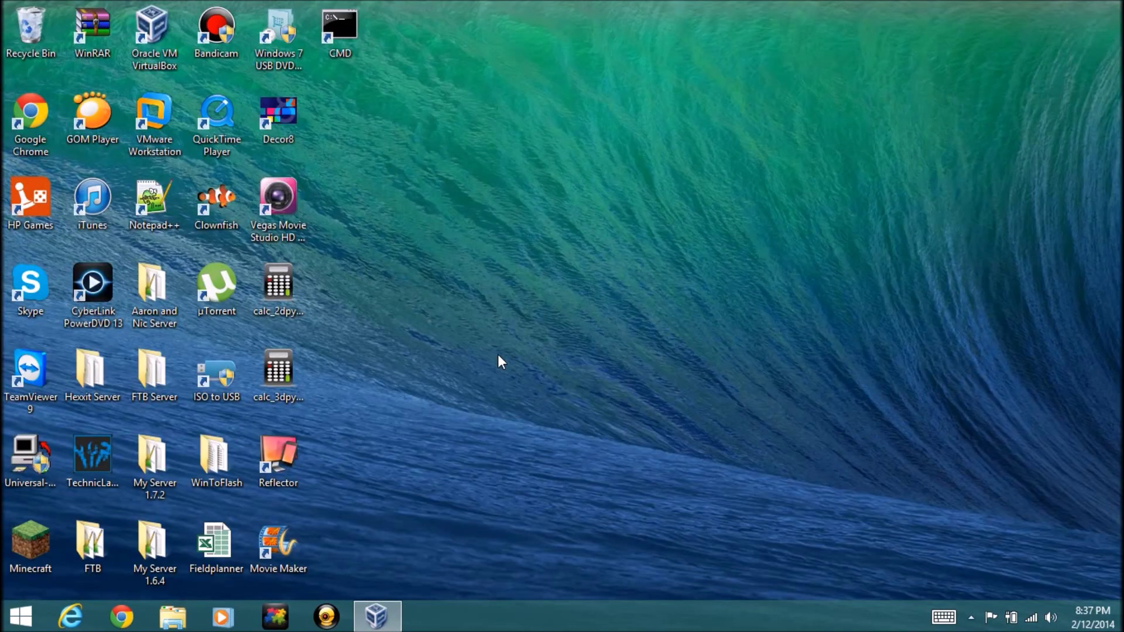